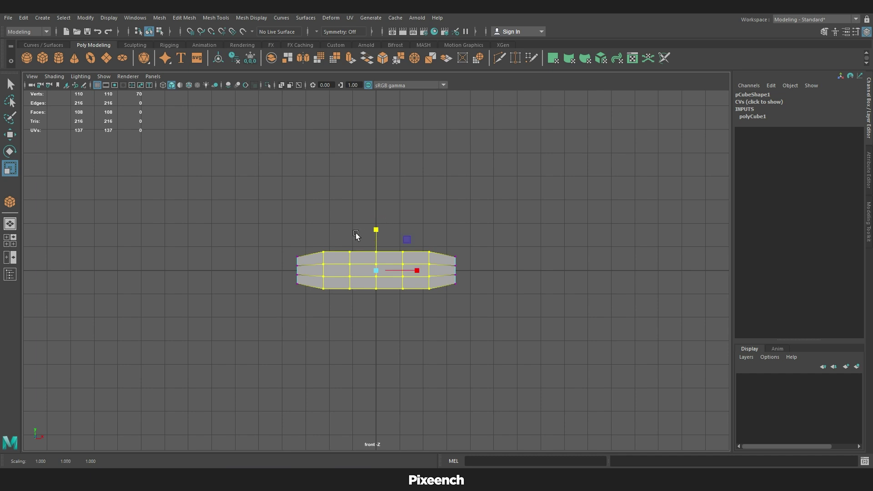
Scale the box's inner vertex columns up vertically in the front view, in narrowing groups, to start bulging its middle
{"action": "left_click_drag", "start_coordinate": [375, 228], "coordinate": [382, 219]}
{"action": "left_click_drag", "start_coordinate": [365, 232], "coordinate": [393, 313]}
{"action": "left_click_drag", "start_coordinate": [377, 229], "coordinate": [377, 227]}
Scale the inner vertex columns up vertically in the side view so the box also bulges toward its center along its depth
{"action": "key", "text": "space"}
{"action": "key", "text": "space"}
{"action": "left_click_drag", "start_coordinate": [379, 229], "coordinate": [393, 310]}
{"action": "left_click_drag", "start_coordinate": [376, 229], "coordinate": [419, 318]}
{"action": "left_click_drag", "start_coordinate": [377, 229], "coordinate": [378, 224]}
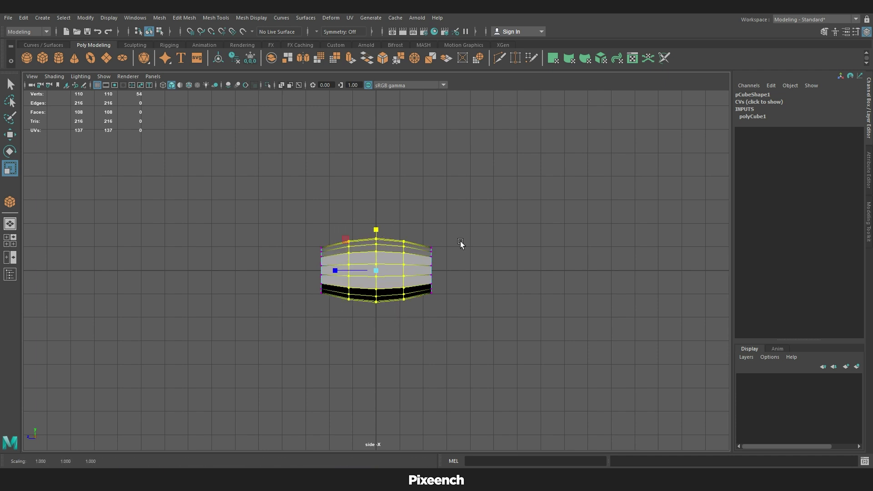
{"action": "left_click", "coordinate": [388, 228]}
Select the two horizontal edge loops around the box's sides in perspective and scale them close together vertically
{"action": "key", "text": "space"}
{"action": "key", "text": "space"}
{"action": "left_click_drag", "start_coordinate": [490, 257], "coordinate": [435, 273], "text": "alt"}
{"action": "scroll", "coordinate": [435, 273], "scroll_direction": "up", "scroll_amount": 4}
{"action": "right_click_drag", "start_coordinate": [437, 289], "coordinate": [428, 191]}
{"action": "key", "text": "w"}
{"action": "left_click", "coordinate": [97, 85]}
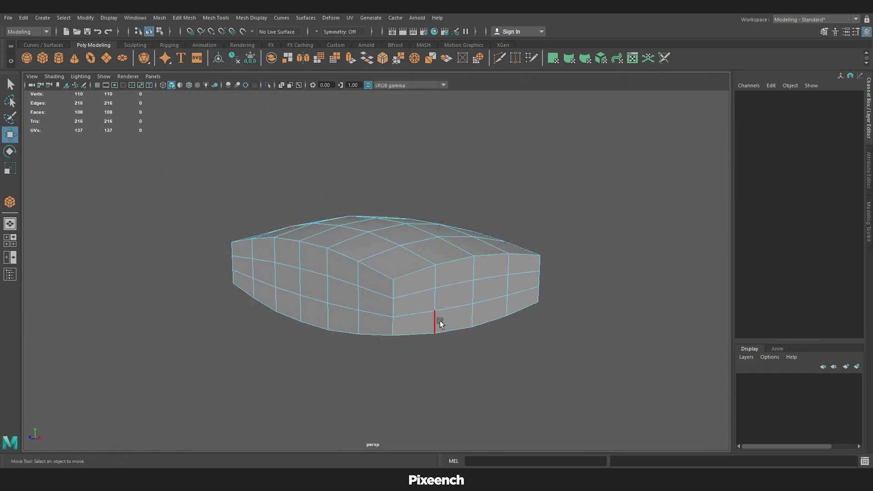
{"action": "double_click", "coordinate": [440, 318]}
{"action": "key", "text": "r"}
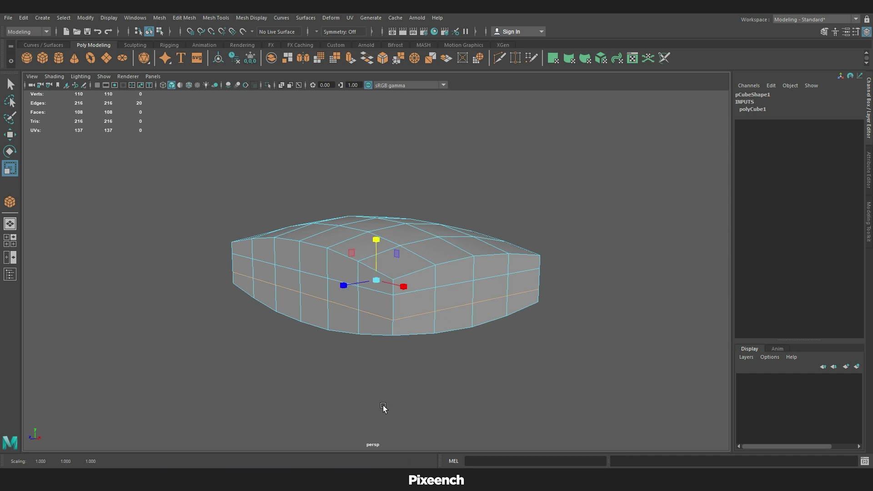
{"action": "double_click", "coordinate": [458, 285], "text": "shift"}
{"action": "left_click_drag", "start_coordinate": [376, 230], "coordinate": [381, 259]}
Turn on smooth preview and scale the outer vertex columns vertically in the front view to taper the pillow's ends
{"action": "key", "text": "3"}
{"action": "right_click_drag", "start_coordinate": [500, 300], "coordinate": [537, 278]}
{"action": "left_click_drag", "start_coordinate": [539, 300], "coordinate": [541, 341], "text": "alt"}
{"action": "key", "text": "space"}
{"action": "left_click_drag", "start_coordinate": [492, 221], "coordinate": [493, 255]}
{"action": "right_click_drag", "start_coordinate": [497, 257], "coordinate": [441, 244]}
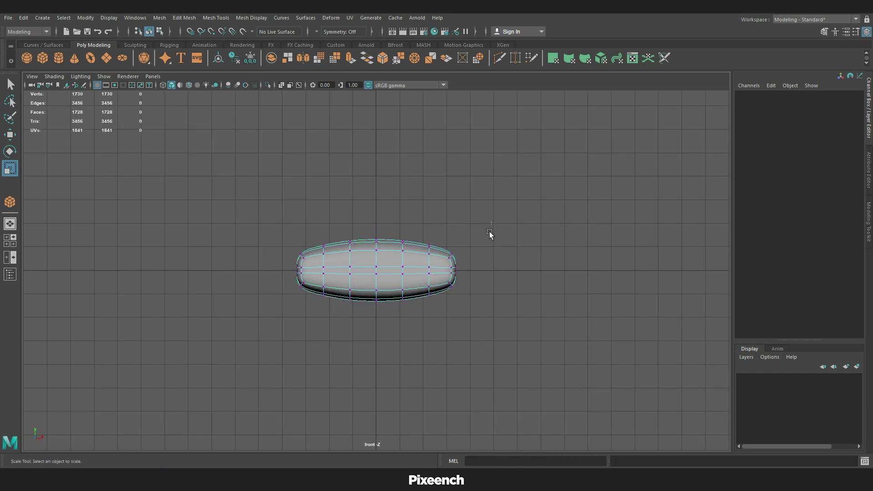
{"action": "left_click_drag", "start_coordinate": [449, 269], "coordinate": [449, 276]}
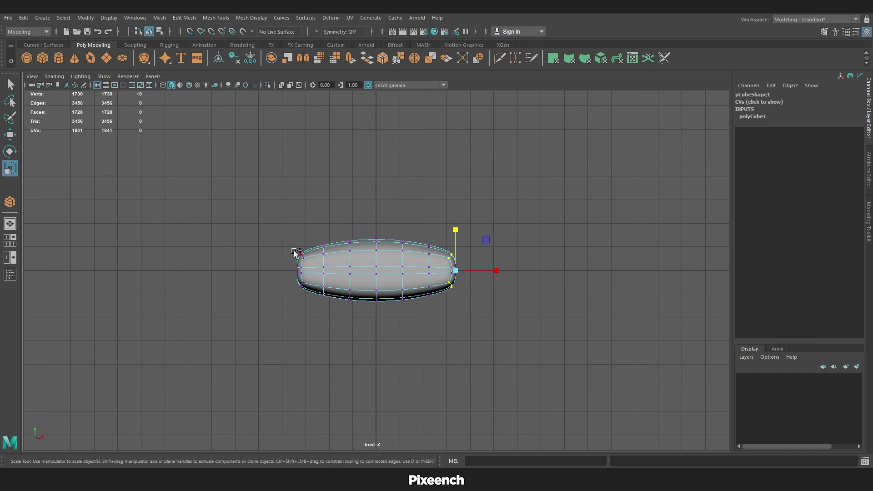
{"action": "mouse_move", "coordinate": [376, 230]}
{"action": "left_mouse_down"}
{"action": "mouse_move", "coordinate": [380, 248]}
{"action": "mouse_move", "coordinate": [378, 239]}
{"action": "left_mouse_up"}
{"action": "scroll", "coordinate": [373, 306], "scroll_direction": "up", "scroll_amount": 4}
{"action": "left_click_drag", "start_coordinate": [273, 214], "coordinate": [298, 314]}
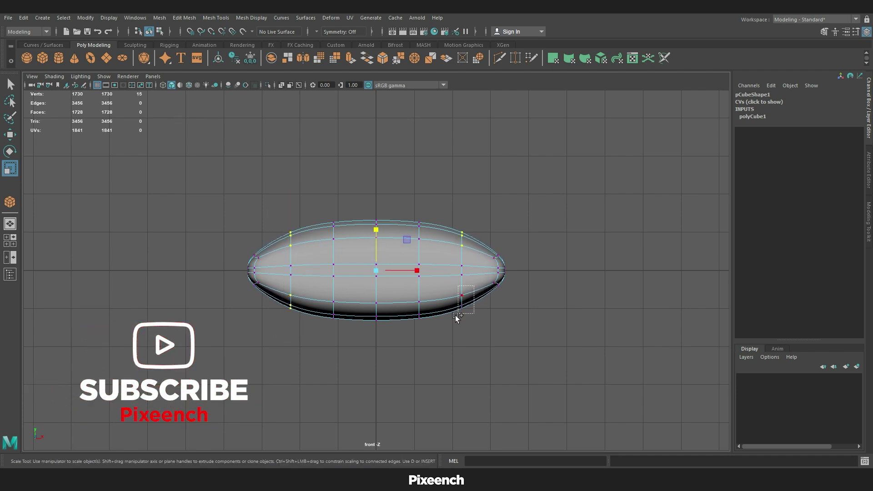
Scale the middle vertex rows inward along X in the top view to curve the pillow's short sides
{"action": "key", "text": "F8"}
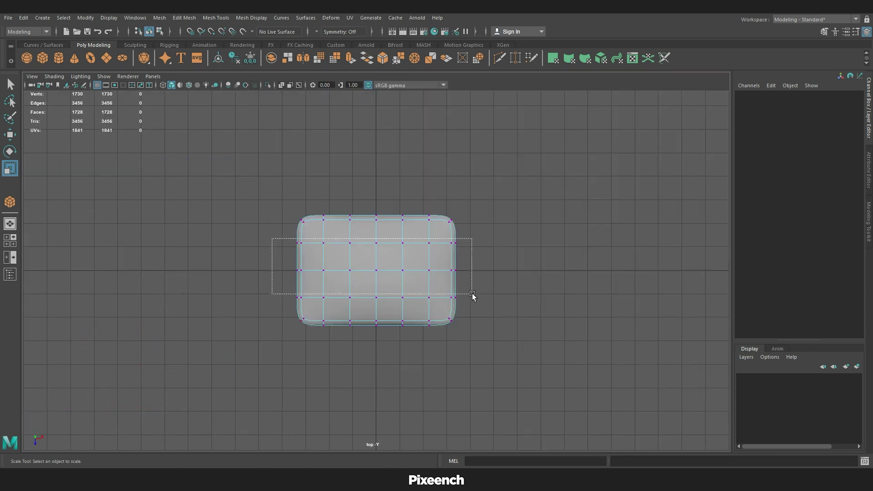
{"action": "left_click_drag", "start_coordinate": [471, 294], "coordinate": [471, 303]}
{"action": "left_click_drag", "start_coordinate": [420, 272], "coordinate": [414, 272]}
{"action": "left_click_drag", "start_coordinate": [288, 257], "coordinate": [417, 273]}
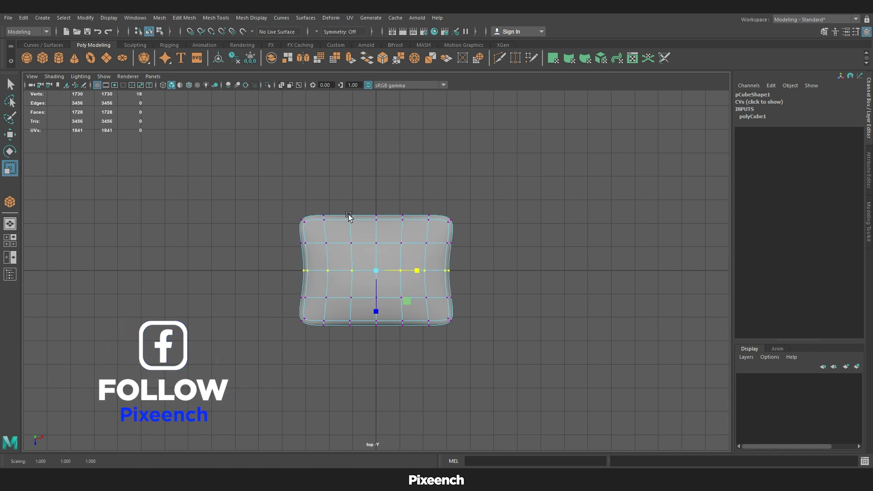
Scale progressively narrower groups of middle vertex columns inward along Z in the top view to curve the pillow's long sides
{"action": "left_click_drag", "start_coordinate": [320, 208], "coordinate": [432, 351]}
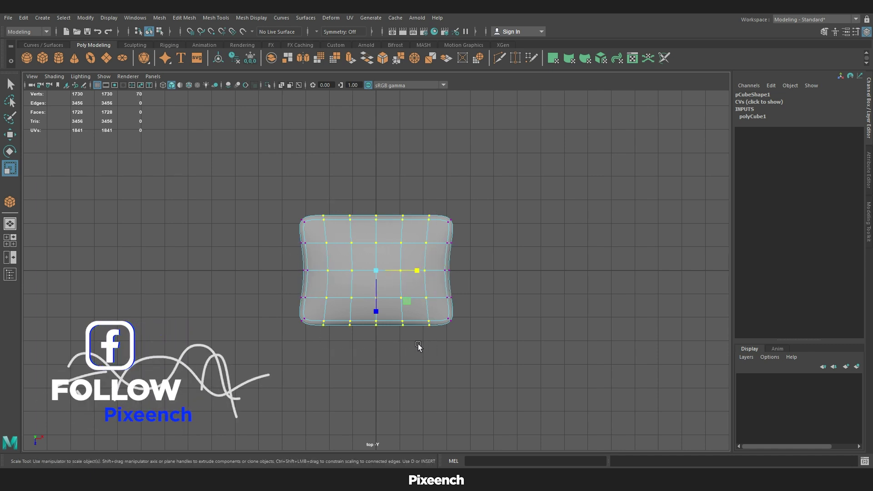
{"action": "left_click_drag", "start_coordinate": [341, 199], "coordinate": [395, 341]}
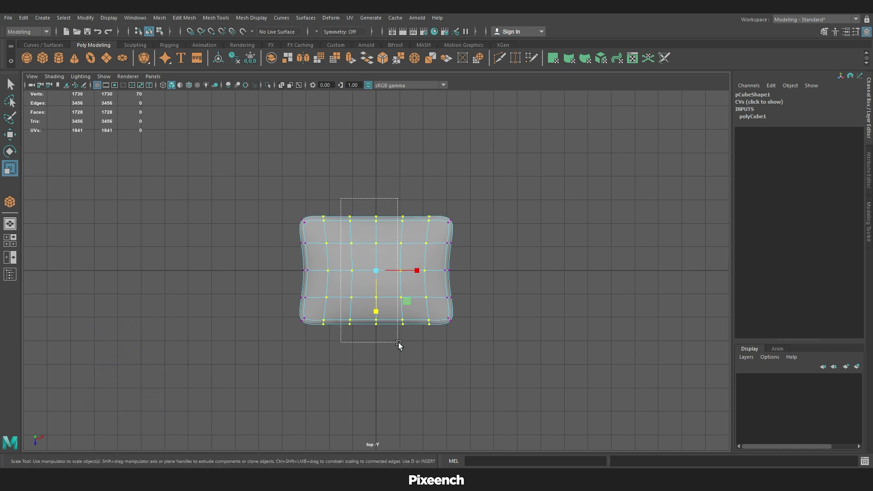
{"action": "left_click_drag", "start_coordinate": [376, 311], "coordinate": [376, 310]}
{"action": "left_click_drag", "start_coordinate": [364, 204], "coordinate": [376, 309]}
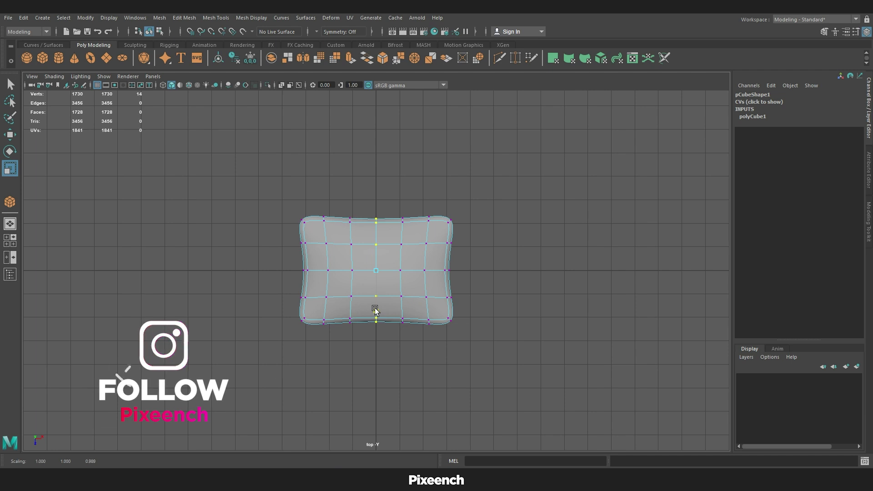
{"action": "right_click_drag", "start_coordinate": [416, 245], "coordinate": [416, 283]}
{"action": "left_click_drag", "start_coordinate": [420, 273], "coordinate": [411, 278]}
{"action": "left_click", "coordinate": [505, 289]}
Turn off smooth preview and extrude the thin face loop running around the pillow's side
{"action": "key", "text": "space"}
{"action": "key", "text": "space"}
{"action": "left_click", "coordinate": [474, 256]}
{"action": "key", "text": "f"}
{"action": "key", "text": "1"}
{"action": "right_click_drag", "start_coordinate": [480, 231], "coordinate": [479, 257]}
{"action": "left_click", "coordinate": [407, 278]}
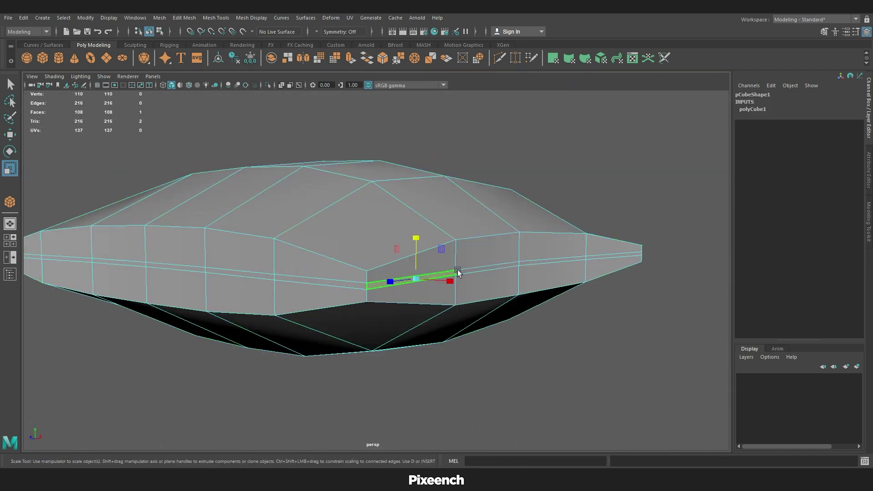
{"action": "left_click", "coordinate": [476, 269], "text": "shift"}
{"action": "key", "text": "ctrl+e"}
{"action": "left_click_drag", "start_coordinate": [444, 292], "coordinate": [479, 275], "text": "alt"}
{"action": "left_click_drag", "start_coordinate": [411, 276], "coordinate": [523, 271], "text": "alt"}
{"action": "middle_click_drag", "start_coordinate": [273, 264], "coordinate": [528, 244], "text": "alt"}
{"action": "left_click_drag", "start_coordinate": [528, 246], "coordinate": [400, 265], "text": "alt"}
Set the extrusion thickness to 0.05 and scale the extruded band vertically to about 1.507
{"action": "left_click", "coordinate": [670, 150]}
{"action": "type", "text": ".02"}
{"action": "key", "text": "Return"}
{"action": "left_click_drag", "start_coordinate": [386, 252], "coordinate": [370, 240], "text": "alt"}
{"action": "type", "text": "0.05"}
{"action": "key", "text": "Return"}
{"action": "left_click_drag", "start_coordinate": [305, 174], "coordinate": [394, 179], "text": "alt"}
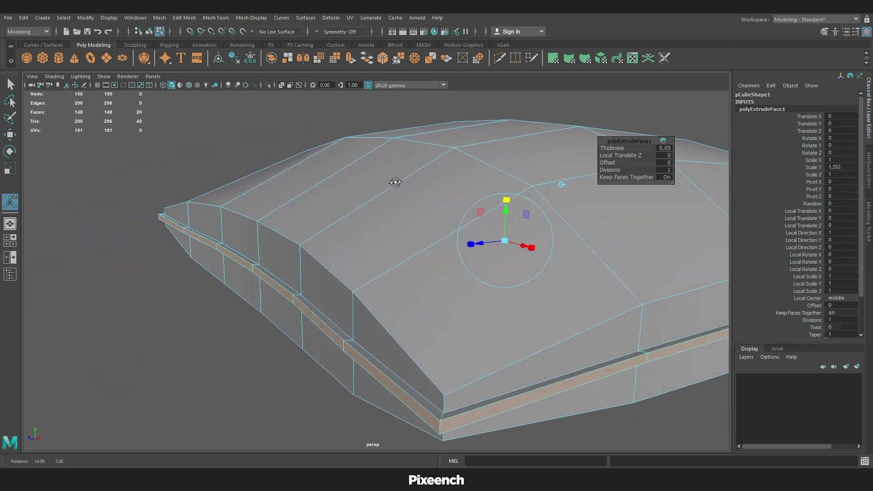
{"action": "left_click_drag", "start_coordinate": [507, 199], "coordinate": [508, 194]}
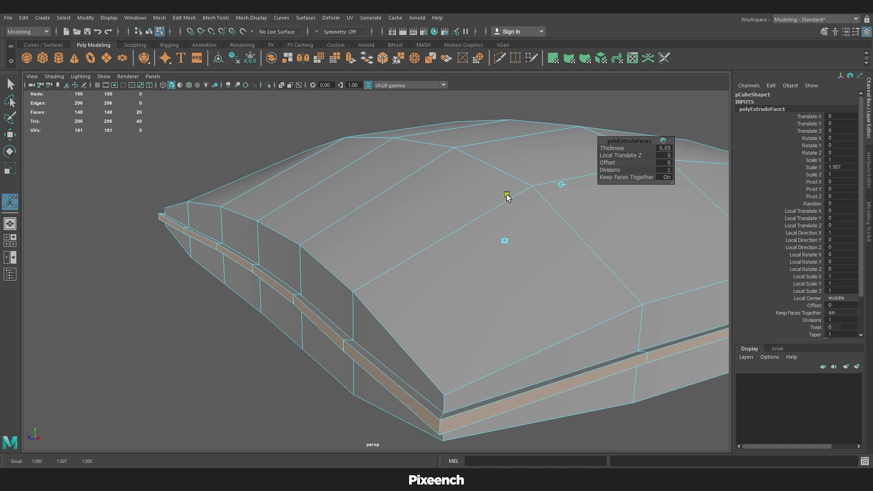
Insert one centered edge loop along the extruded seam band and scale it slightly outward to round the piping
{"action": "left_click", "coordinate": [215, 17]}
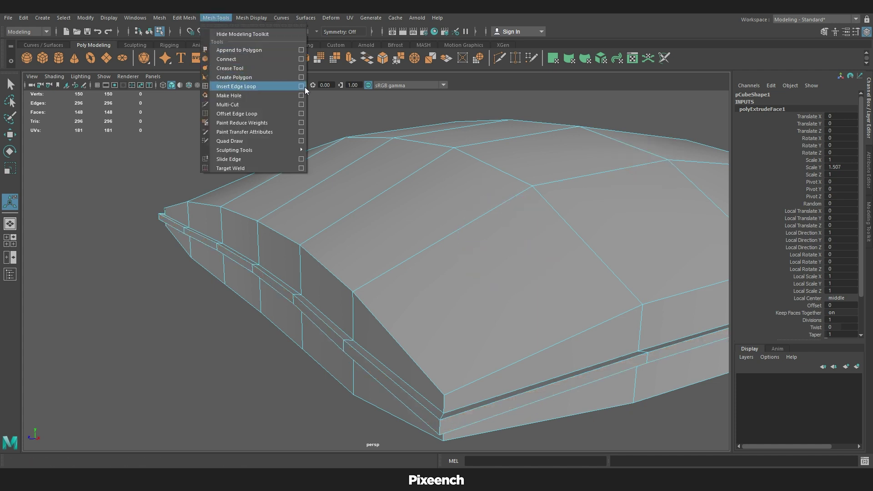
{"action": "left_click", "coordinate": [305, 87]}
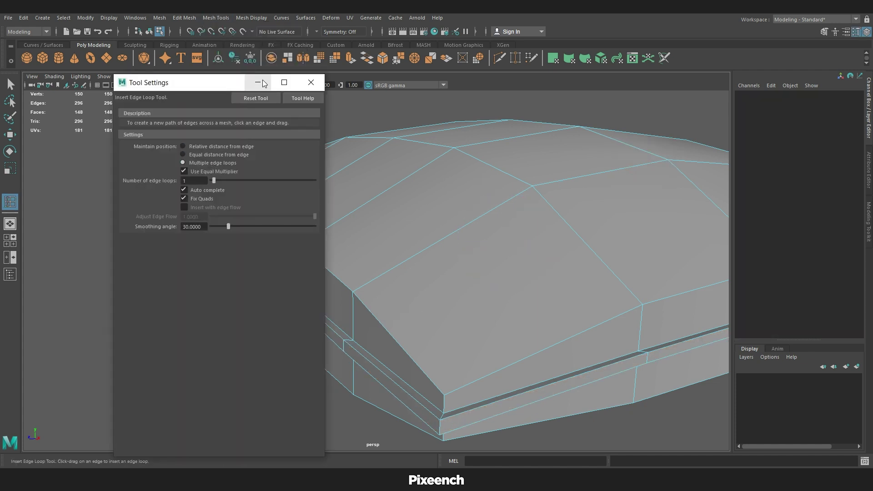
{"action": "left_click", "coordinate": [257, 83]}
{"action": "left_click", "coordinate": [343, 347]}
{"action": "key", "text": "r"}
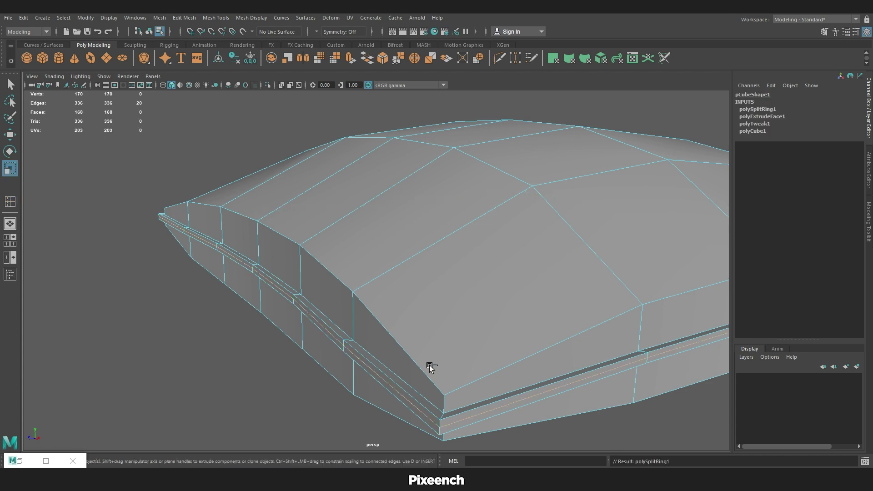
{"action": "left_click_drag", "start_coordinate": [505, 240], "coordinate": [304, 289]}
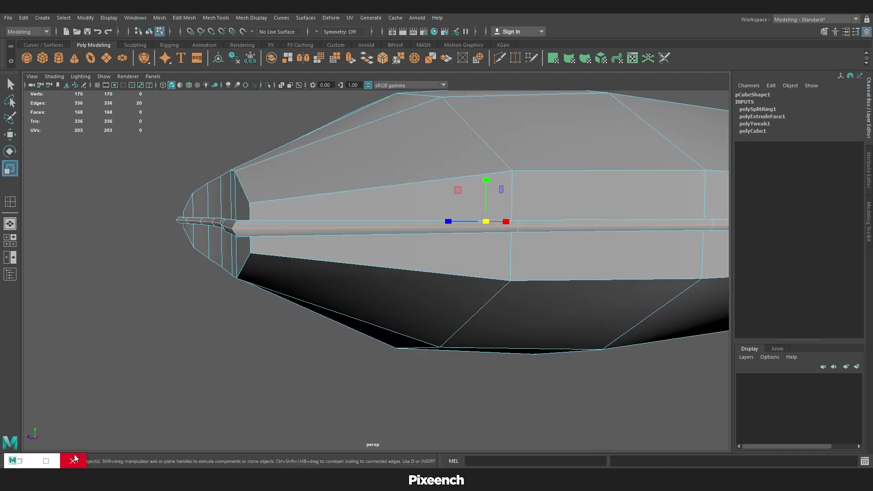
{"action": "left_click_drag", "start_coordinate": [176, 305], "coordinate": [177, 332], "text": "alt"}
Bevel the two edge loops where the piping meets the pillow body, using a fraction of 0.1 and 2 segments
{"action": "left_click", "coordinate": [489, 231]}
{"action": "left_click_drag", "start_coordinate": [377, 262], "coordinate": [373, 274], "text": "alt"}
{"action": "left_click_drag", "start_coordinate": [302, 275], "coordinate": [442, 190], "text": "alt"}
{"action": "scroll", "coordinate": [342, 280], "scroll_direction": "down", "scroll_amount": 4}
{"action": "middle_click_drag", "start_coordinate": [442, 190], "coordinate": [351, 326], "text": "alt"}
{"action": "scroll", "coordinate": [351, 326], "scroll_direction": "up", "scroll_amount": 5}
{"action": "double_click", "coordinate": [321, 340], "text": "shift"}
{"action": "scroll", "coordinate": [434, 306], "scroll_direction": "down", "scroll_amount": 5}
{"action": "left_click_drag", "start_coordinate": [434, 304], "coordinate": [379, 219], "text": "alt"}
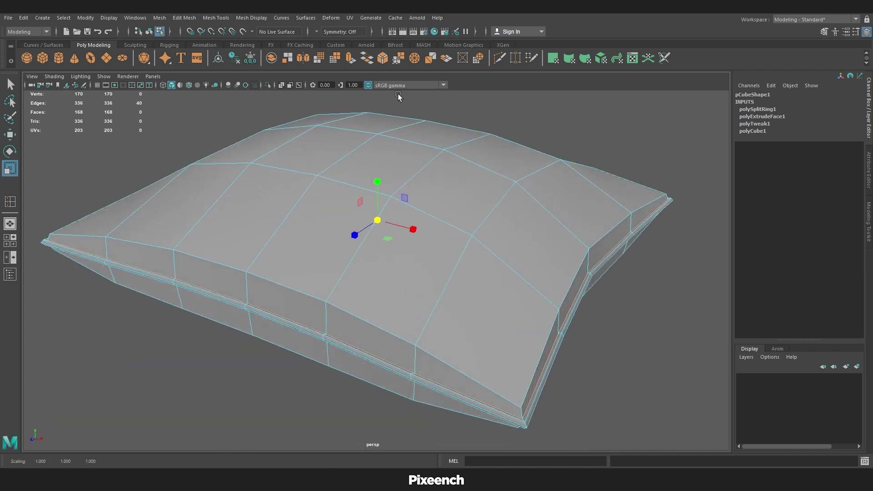
{"action": "left_click", "coordinate": [382, 56]}
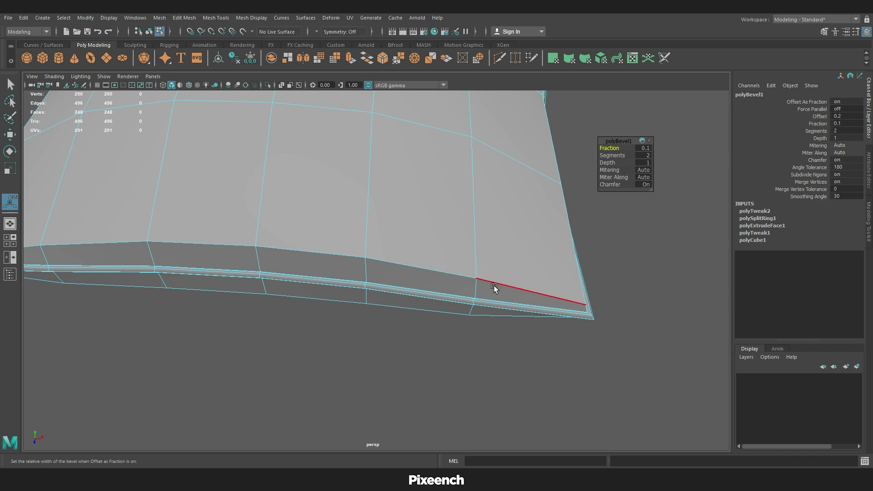
Apply Smooth to the whole pillow mesh
{"action": "key", "text": "w"}
{"action": "key", "text": "3"}
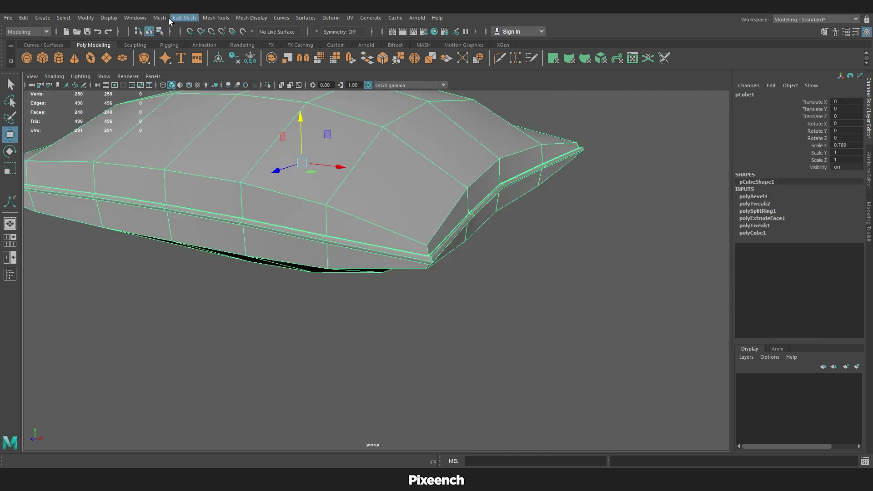
{"action": "left_click", "coordinate": [160, 17]}
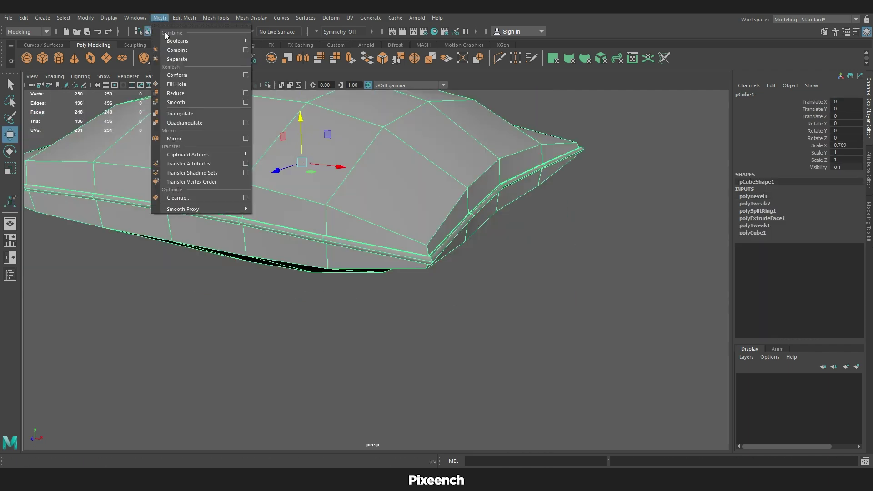
{"action": "left_click", "coordinate": [182, 101]}
{"action": "left_click_drag", "start_coordinate": [410, 218], "coordinate": [470, 244], "text": "alt"}
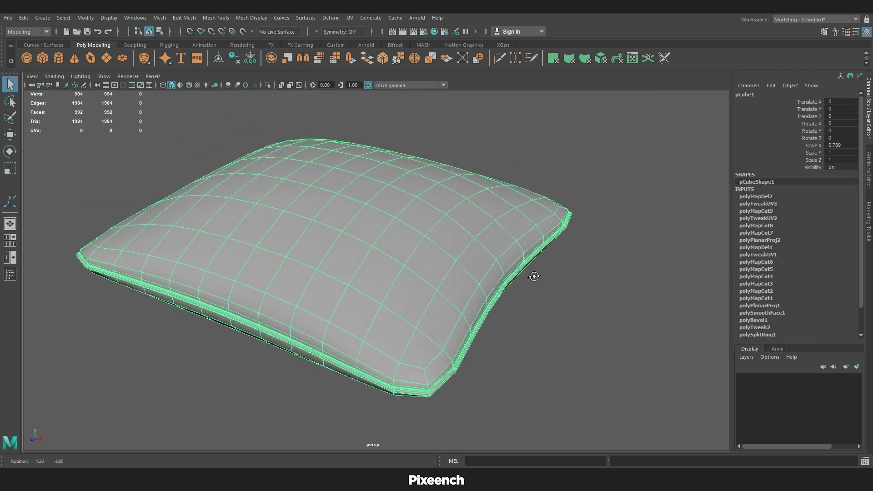
{"action": "left_click_drag", "start_coordinate": [534, 273], "coordinate": [532, 284], "text": "alt"}
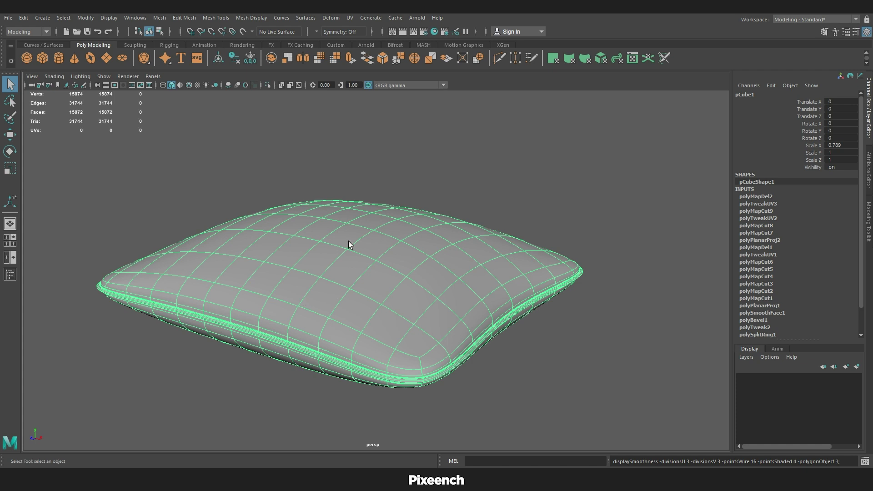
Apply a planar UV projection from the Y axis, fitted to the bounding box, and open the UV Editor
{"action": "left_click", "coordinate": [350, 18]}
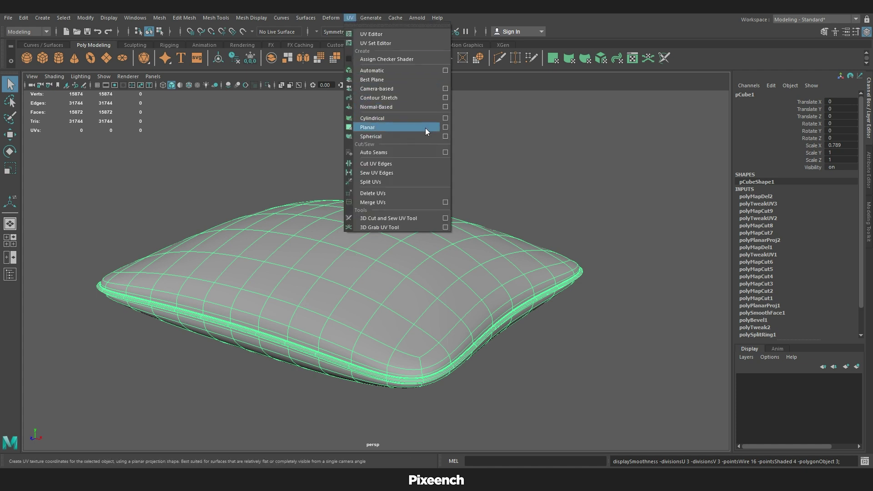
{"action": "left_click", "coordinate": [444, 127]}
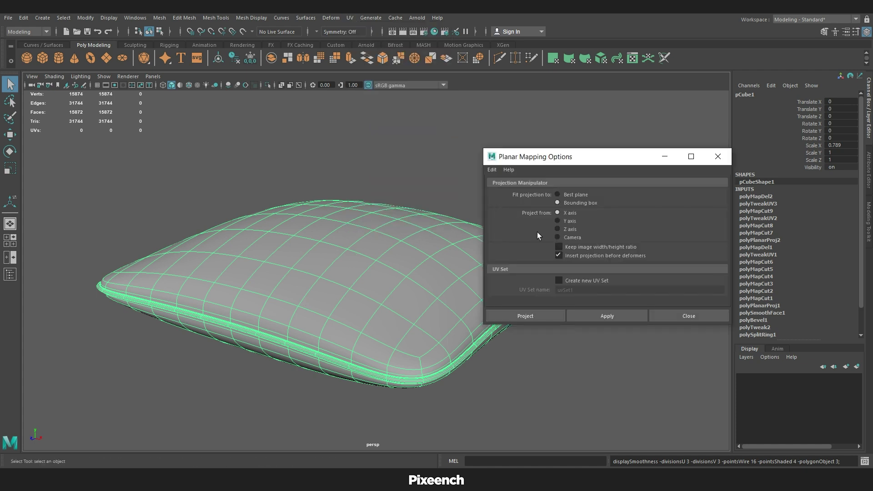
{"action": "left_click", "coordinate": [558, 221]}
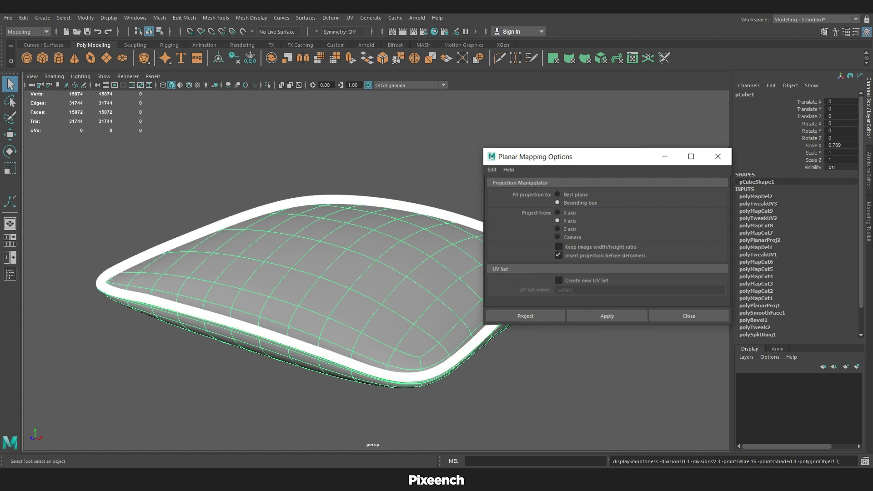
{"action": "left_click", "coordinate": [614, 317]}
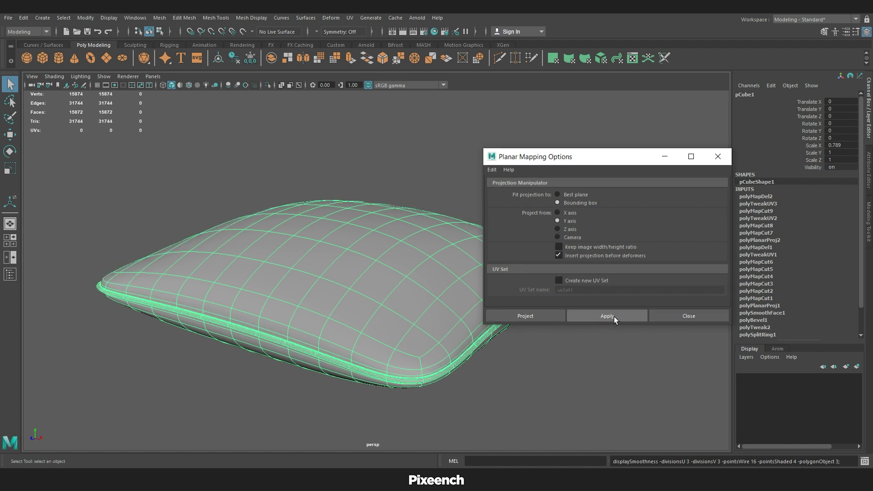
{"action": "left_click", "coordinate": [689, 316]}
{"action": "left_click", "coordinate": [350, 17]}
{"action": "left_click", "coordinate": [352, 18]}
{"action": "left_click", "coordinate": [689, 54]}
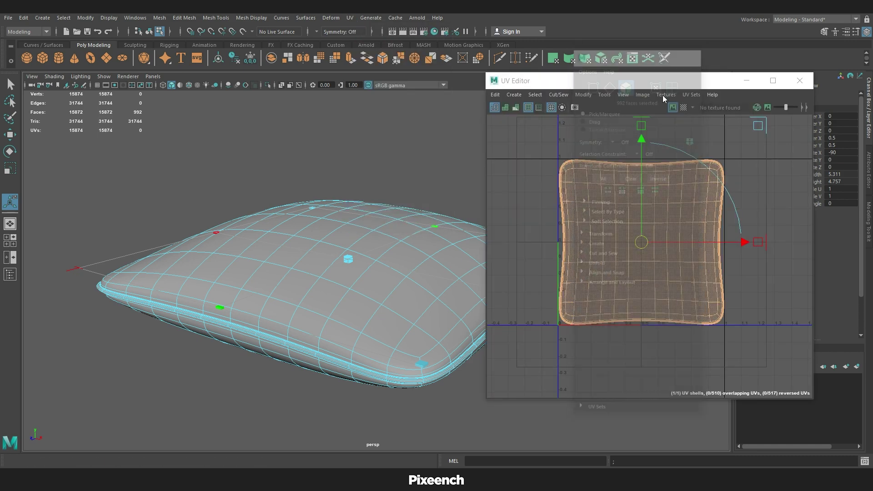
Turn off smooth preview and cut the UVs along the edge loop where the piping meets the pillow's upper side
{"action": "left_click_drag", "start_coordinate": [410, 293], "coordinate": [372, 289], "text": "alt"}
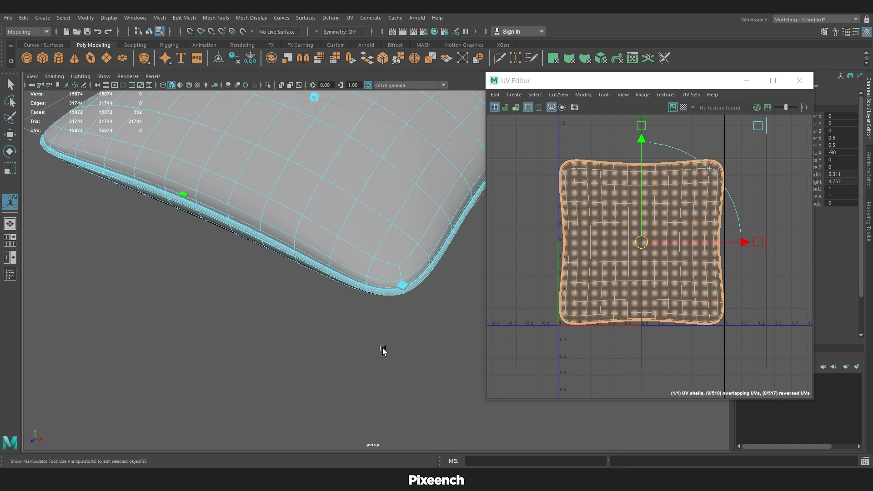
{"action": "left_click", "coordinate": [383, 350]}
{"action": "scroll", "coordinate": [386, 319], "scroll_direction": "up", "scroll_amount": 4}
{"action": "middle_click_drag", "start_coordinate": [386, 319], "coordinate": [368, 270], "text": "alt"}
{"action": "scroll", "coordinate": [367, 270], "scroll_direction": "up", "scroll_amount": 5}
{"action": "key", "text": "1"}
{"action": "scroll", "coordinate": [368, 270], "scroll_direction": "up", "scroll_amount": 3}
{"action": "scroll", "coordinate": [350, 274], "scroll_direction": "up", "scroll_amount": 3}
{"action": "middle_click_drag", "start_coordinate": [310, 275], "coordinate": [334, 232], "text": "alt"}
{"action": "right_click_drag", "start_coordinate": [316, 230], "coordinate": [316, 259]}
{"action": "key", "text": "q"}
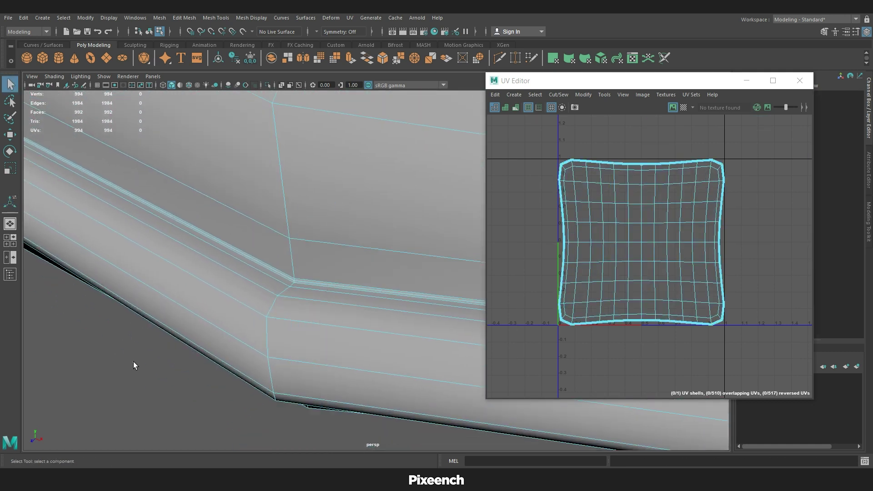
{"action": "double_click", "coordinate": [301, 283]}
{"action": "left_click", "coordinate": [559, 95]}
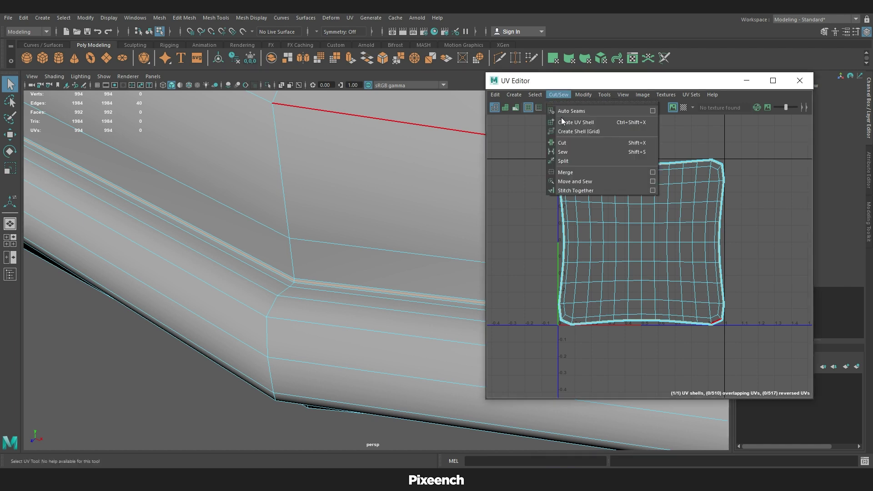
{"action": "left_click", "coordinate": [564, 143]}
Cut the UVs along the matching edge loop where the piping meets the pillow's underside
{"action": "left_click_drag", "start_coordinate": [367, 236], "coordinate": [381, 220], "text": "alt"}
{"action": "double_click", "coordinate": [365, 241]}
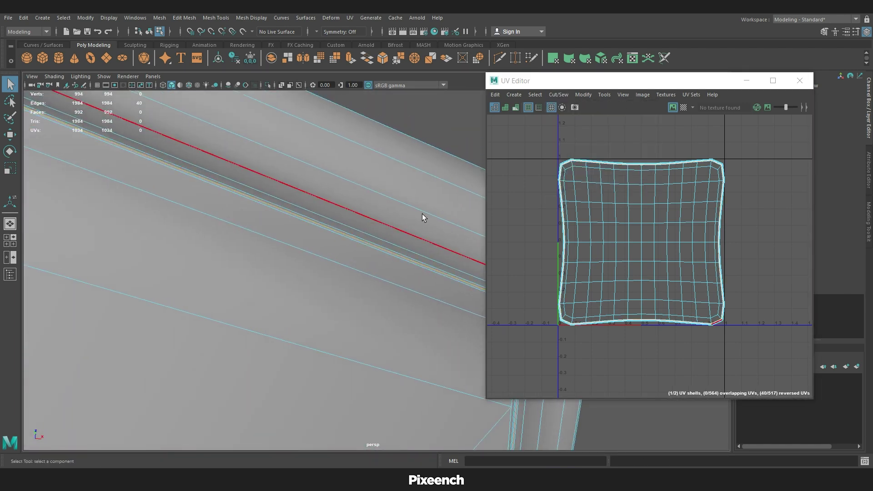
{"action": "left_click", "coordinate": [558, 94]}
{"action": "left_click", "coordinate": [564, 143]}
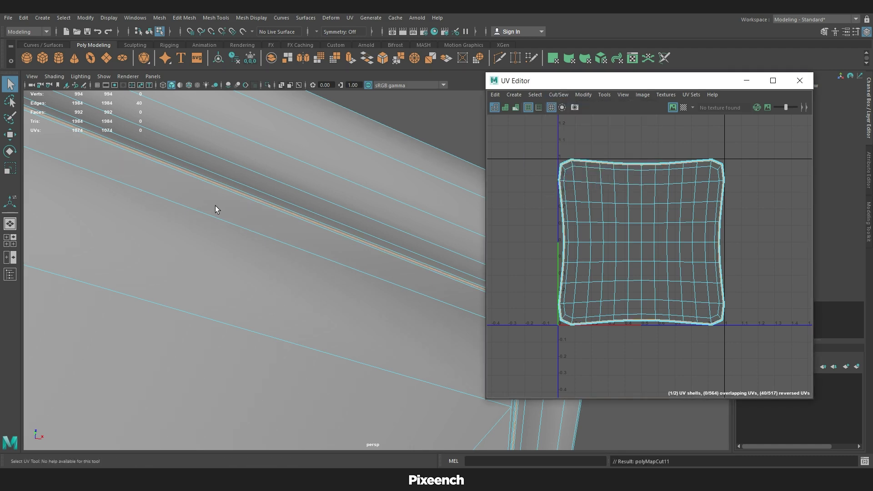
Return the pillow to object mode, then select all of its UVs and unfold them
{"action": "scroll", "coordinate": [217, 207], "scroll_direction": "down", "scroll_amount": 6}
{"action": "left_click_drag", "start_coordinate": [292, 209], "coordinate": [266, 298], "text": "alt"}
{"action": "scroll", "coordinate": [296, 263], "scroll_direction": "down", "scroll_amount": 8}
{"action": "right_click", "coordinate": [347, 231]}
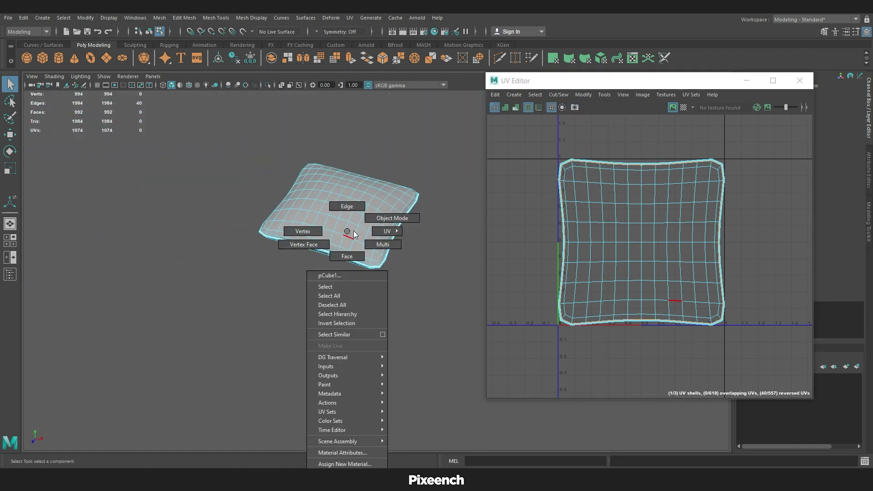
{"action": "right_click_drag", "start_coordinate": [351, 237], "coordinate": [392, 218]}
{"action": "key", "text": "w"}
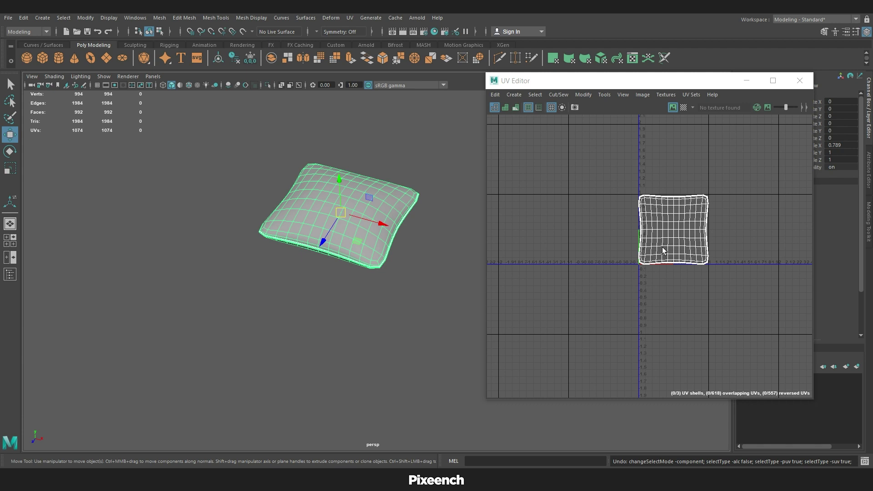
{"action": "right_click", "coordinate": [664, 233]}
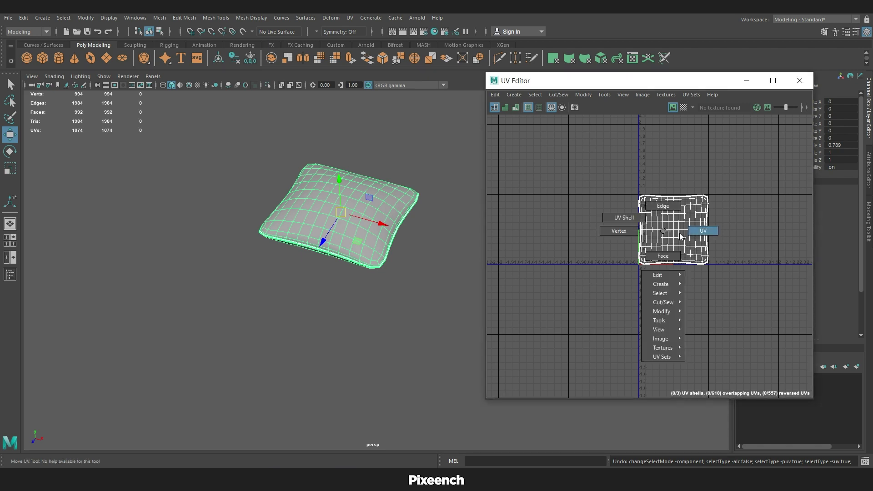
{"action": "left_click", "coordinate": [703, 231]}
{"action": "left_click_drag", "start_coordinate": [757, 160], "coordinate": [572, 313]}
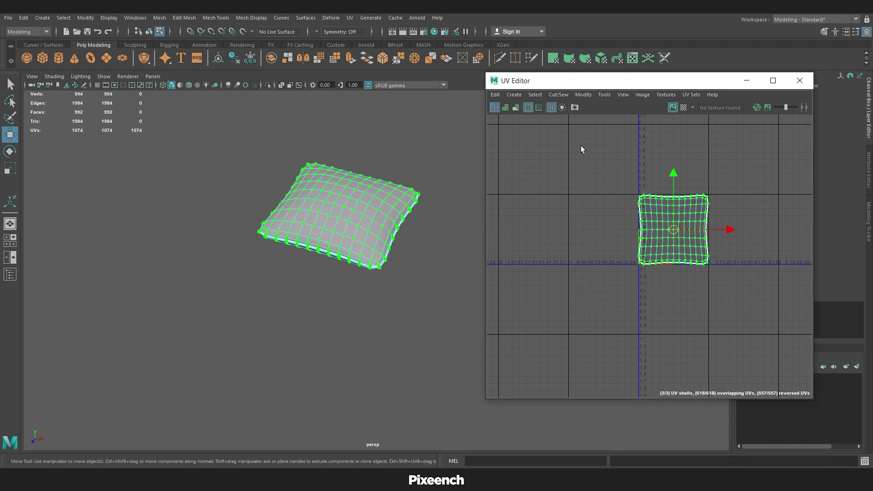
{"action": "left_click", "coordinate": [581, 95]}
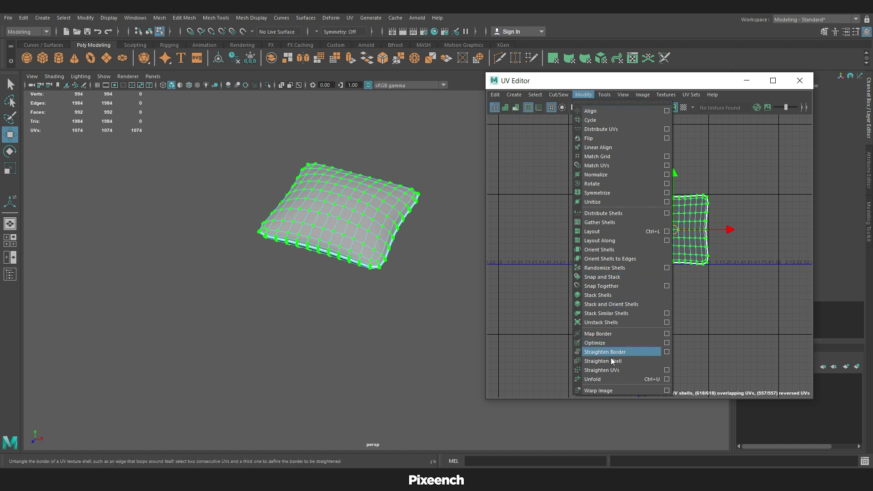
{"action": "left_click", "coordinate": [607, 378]}
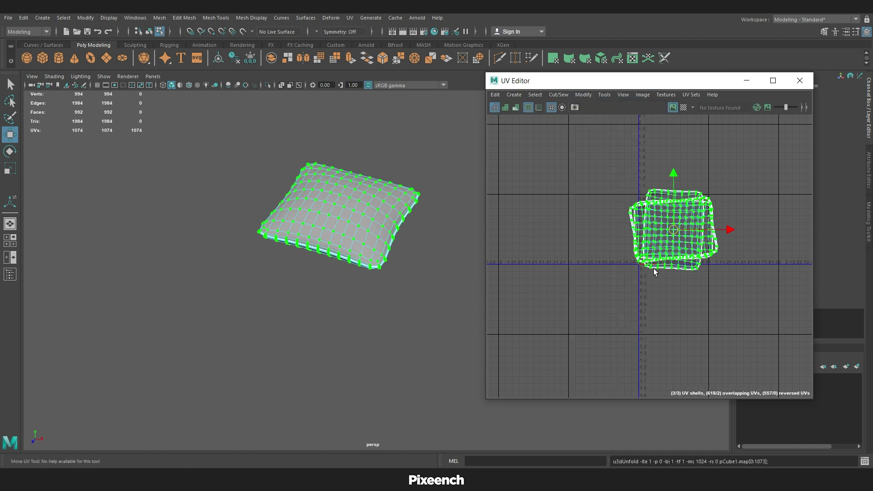
Move the upper and lower pillow panel UV shells off the piping shell so the three shells sit apart
{"action": "right_click", "coordinate": [657, 217]}
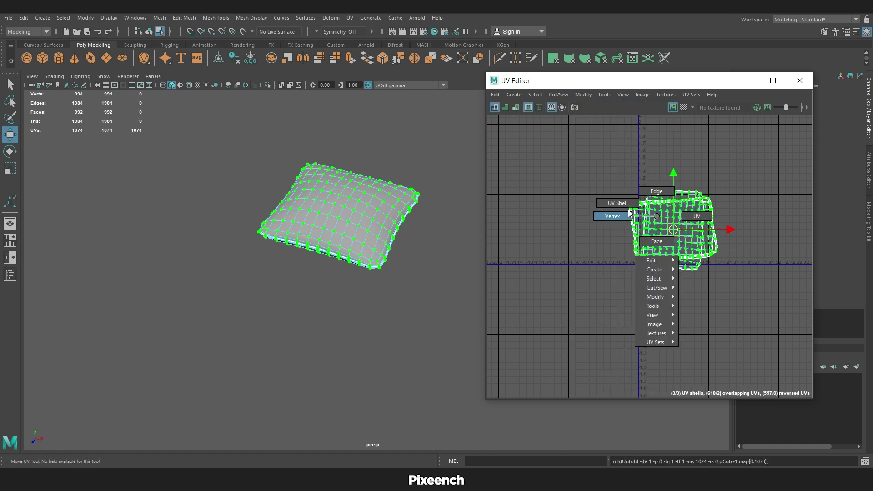
{"action": "right_click_drag", "start_coordinate": [619, 192], "coordinate": [618, 192]}
{"action": "left_click", "coordinate": [678, 231]}
{"action": "left_click_drag", "start_coordinate": [674, 229], "coordinate": [804, 201]}
{"action": "left_click", "coordinate": [670, 225]}
{"action": "left_click_drag", "start_coordinate": [670, 226], "coordinate": [752, 318]}
Cut the ring-shaped piping shell into four strips along the cross-section edges at its four corners
{"action": "left_click", "coordinate": [698, 259]}
{"action": "scroll", "coordinate": [697, 260], "scroll_direction": "up", "scroll_amount": 10}
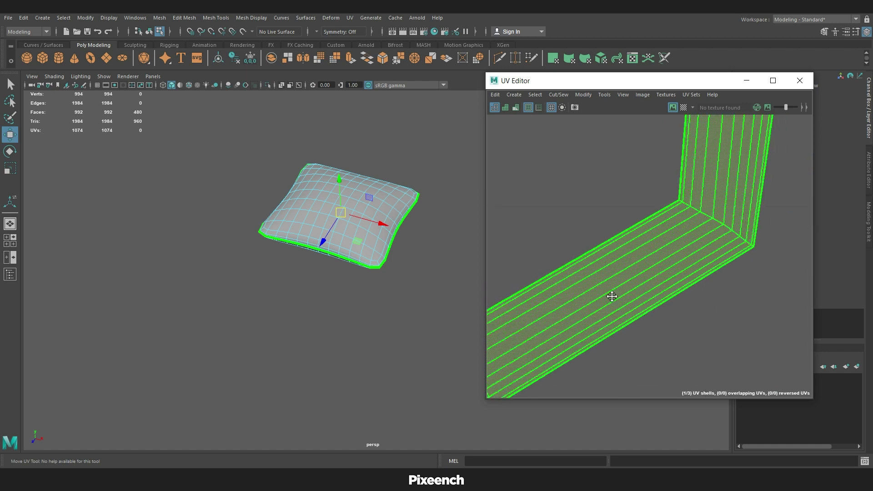
{"action": "right_click_drag", "start_coordinate": [686, 197], "coordinate": [686, 182]}
{"action": "double_click", "coordinate": [727, 228]}
{"action": "scroll", "coordinate": [713, 242], "scroll_direction": "down", "scroll_amount": 10}
{"action": "scroll", "coordinate": [555, 257], "scroll_direction": "up", "scroll_amount": 4}
{"action": "scroll", "coordinate": [555, 257], "scroll_direction": "up", "scroll_amount": 6}
{"action": "double_click", "coordinate": [612, 200], "text": "shift"}
{"action": "scroll", "coordinate": [705, 199], "scroll_direction": "down", "scroll_amount": 8}
{"action": "middle_click_drag", "start_coordinate": [746, 182], "coordinate": [743, 364], "text": "alt"}
{"action": "middle_click_drag", "start_coordinate": [640, 147], "coordinate": [645, 283], "text": "alt"}
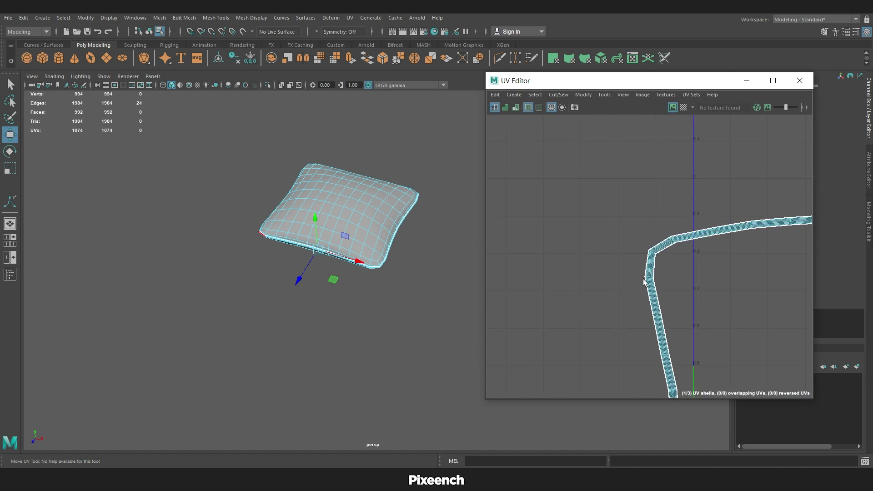
{"action": "scroll", "coordinate": [685, 189], "scroll_direction": "up", "scroll_amount": 6}
{"action": "double_click", "coordinate": [678, 191], "text": "shift"}
{"action": "scroll", "coordinate": [736, 219], "scroll_direction": "down", "scroll_amount": 6}
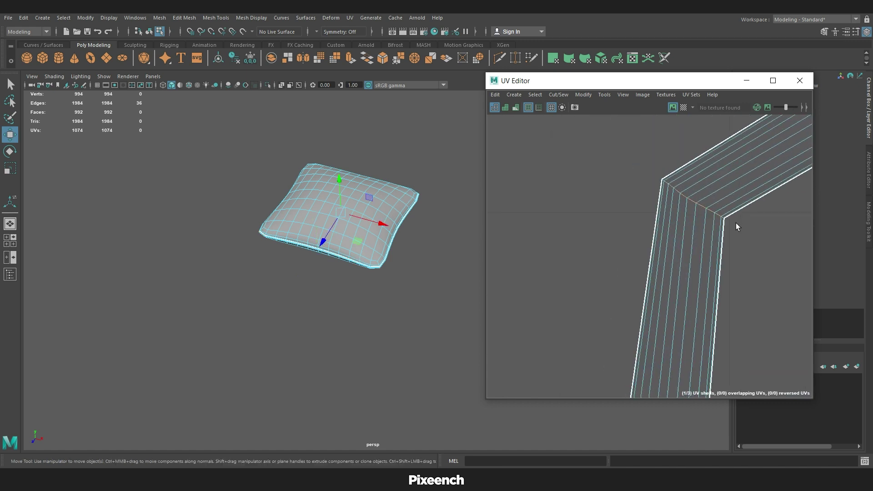
{"action": "scroll", "coordinate": [735, 203], "scroll_direction": "up", "scroll_amount": 6}
{"action": "left_click", "coordinate": [753, 217], "text": "shift"}
{"action": "left_click", "coordinate": [559, 95]}
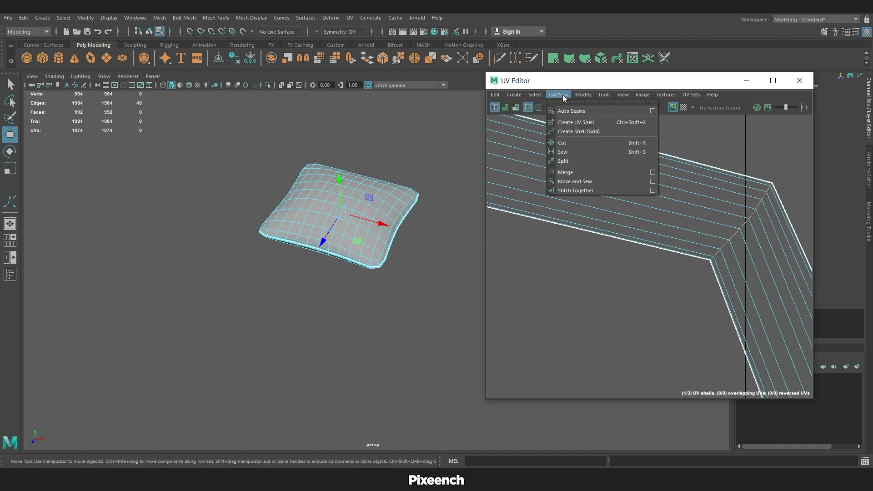
{"action": "left_click", "coordinate": [574, 140]}
Select the UVs of all shells and unfold them again
{"action": "scroll", "coordinate": [737, 246], "scroll_direction": "down", "scroll_amount": 3}
{"action": "scroll", "coordinate": [724, 250], "scroll_direction": "down", "scroll_amount": 5}
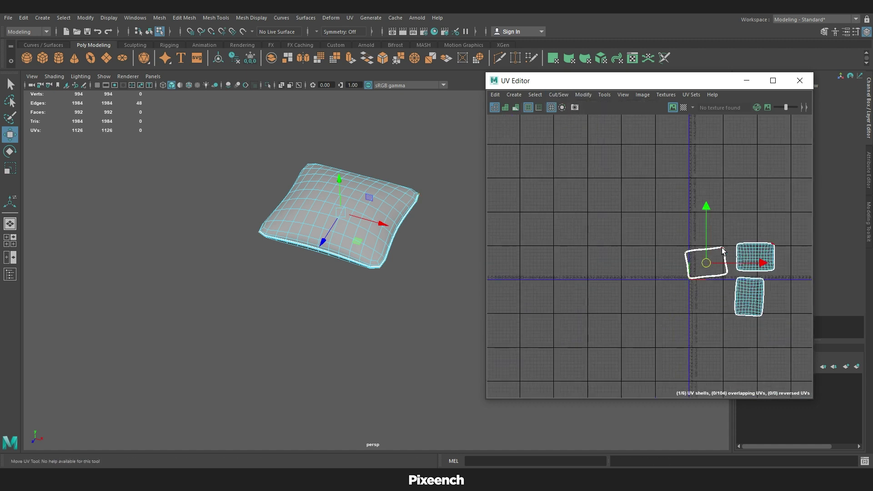
{"action": "right_click_drag", "start_coordinate": [730, 253], "coordinate": [771, 253]}
{"action": "left_click_drag", "start_coordinate": [637, 207], "coordinate": [771, 372]}
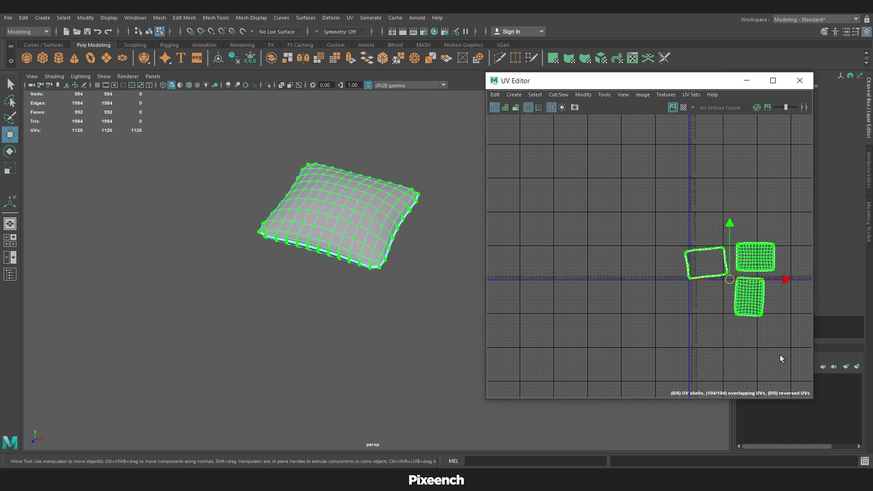
{"action": "left_click", "coordinate": [583, 94]}
{"action": "left_click", "coordinate": [600, 378]}
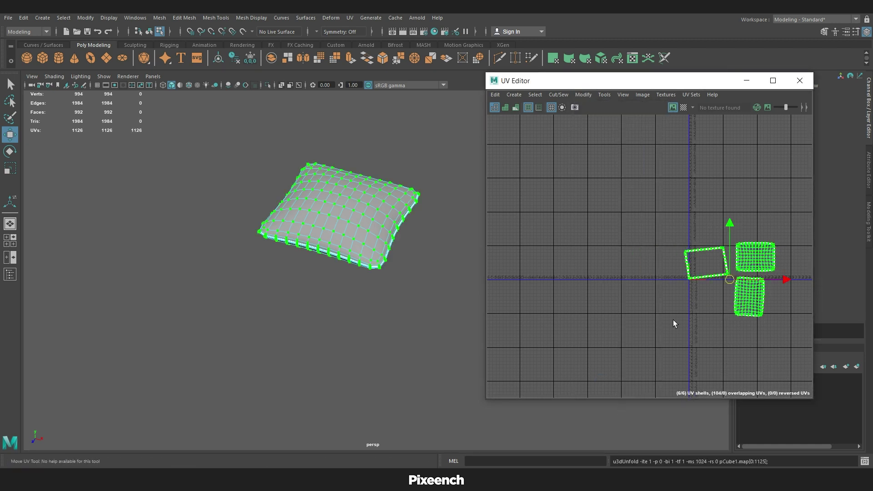
Move the piping shells clear of the UV tile and rotate the lower panel shell to match the upper panel's orientation
{"action": "scroll", "coordinate": [662, 326], "scroll_direction": "up", "scroll_amount": 5}
{"action": "left_click_drag", "start_coordinate": [667, 253], "coordinate": [669, 253]}
{"action": "left_click_drag", "start_coordinate": [624, 212], "coordinate": [526, 261]}
{"action": "left_click", "coordinate": [712, 279]}
{"action": "key", "text": "e"}
{"action": "left_click_drag", "start_coordinate": [750, 230], "coordinate": [674, 250]}
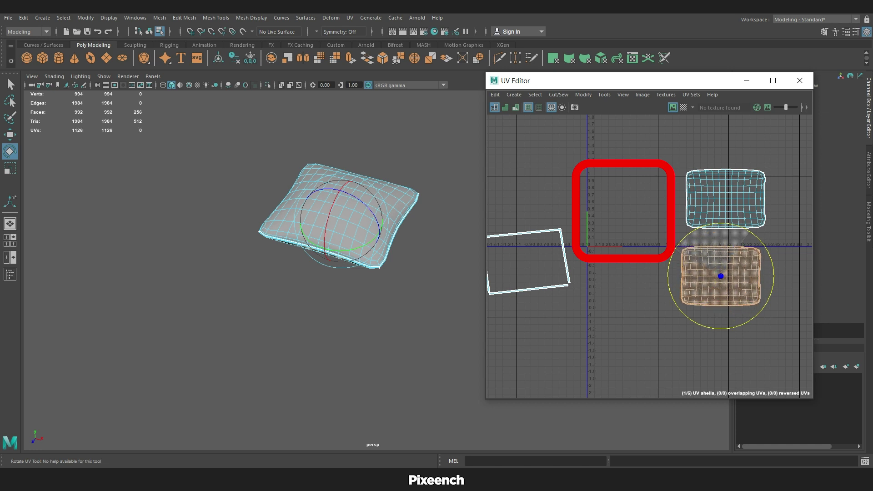
Stack the two panel shells one above the other in line and move the pair away from the piping shells
{"action": "left_click", "coordinate": [702, 197]}
{"action": "scroll", "coordinate": [725, 192], "scroll_direction": "up", "scroll_amount": 1}
{"action": "key", "text": "w"}
{"action": "left_click_drag", "start_coordinate": [726, 200], "coordinate": [608, 208]}
{"action": "left_click", "coordinate": [712, 292]}
{"action": "left_click_drag", "start_coordinate": [720, 293], "coordinate": [596, 286]}
{"action": "left_click", "coordinate": [607, 209], "text": "shift"}
{"action": "left_click_drag", "start_coordinate": [607, 243], "coordinate": [704, 222]}
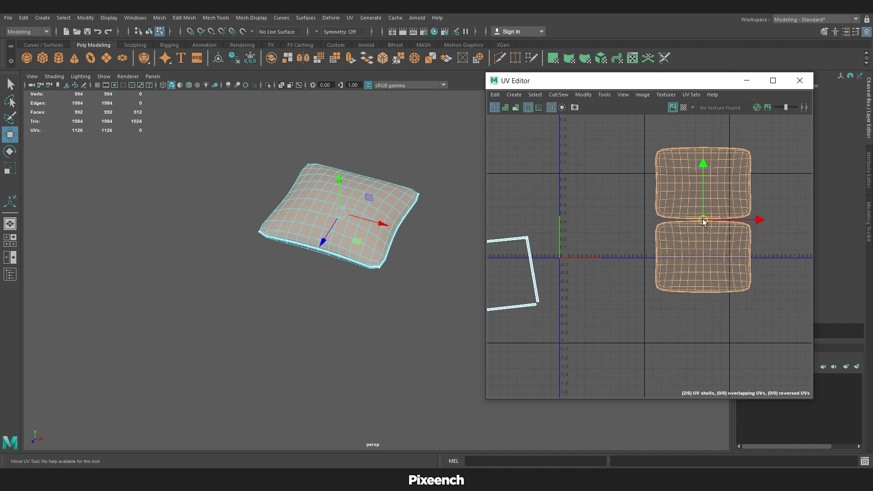
Rotate the piping strip shells upright so they all run vertically
{"action": "middle_click_drag", "start_coordinate": [559, 254], "coordinate": [610, 258], "text": "alt"}
{"action": "left_click", "coordinate": [610, 258]}
{"action": "key", "text": "e"}
{"action": "left_click_drag", "start_coordinate": [615, 260], "coordinate": [615, 272]}
{"action": "left_click", "coordinate": [578, 296]}
{"action": "left_click", "coordinate": [575, 310]}
{"action": "left_click", "coordinate": [574, 242], "text": "shift"}
{"action": "left_click_drag", "start_coordinate": [593, 233], "coordinate": [528, 247]}
{"action": "left_click", "coordinate": [596, 259]}
{"action": "left_click_drag", "start_coordinate": [650, 267], "coordinate": [567, 297]}
{"action": "key", "text": "w"}
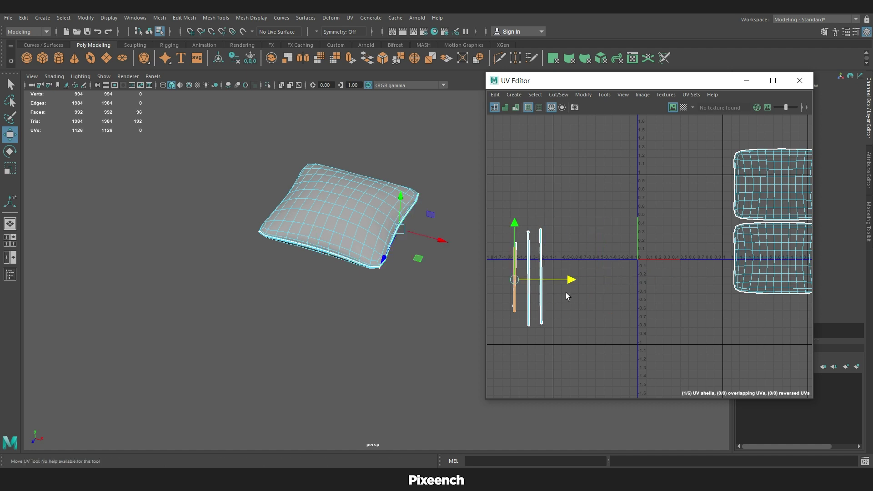
Separate the four piping strips side by side, scale them down and move them into the 0–1 UV tile
{"action": "left_click", "coordinate": [512, 297]}
{"action": "left_click_drag", "start_coordinate": [515, 280], "coordinate": [511, 282]}
{"action": "left_click_drag", "start_coordinate": [528, 276], "coordinate": [662, 214]}
{"action": "middle_click_drag", "start_coordinate": [689, 241], "coordinate": [655, 283], "text": "alt"}
{"action": "scroll", "coordinate": [654, 280], "scroll_direction": "up", "scroll_amount": 2}
{"action": "key", "text": "r"}
{"action": "key", "text": "w"}
{"action": "mouse_move", "coordinate": [610, 263]}
{"action": "left_mouse_down"}
{"action": "mouse_move", "coordinate": [602, 266]}
{"action": "mouse_move", "coordinate": [608, 260]}
{"action": "left_mouse_up"}
Scale down the two stacked panel shells together and place them beside the piping strips inside the 0–1 UV tile
{"action": "middle_click_drag", "start_coordinate": [723, 256], "coordinate": [645, 256], "text": "alt"}
{"action": "left_click", "coordinate": [678, 245]}
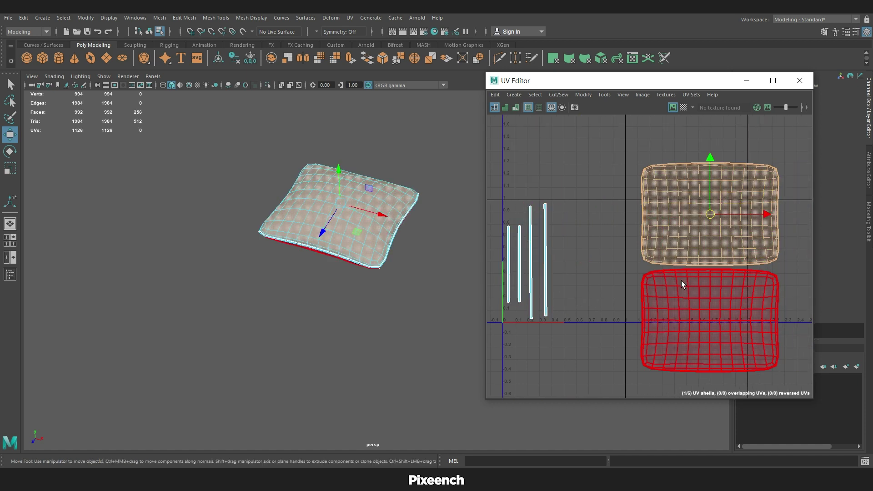
{"action": "left_click", "coordinate": [681, 281], "text": "shift"}
{"action": "key", "text": "r"}
{"action": "left_click_drag", "start_coordinate": [710, 268], "coordinate": [589, 263]}
{"action": "key", "text": "w"}
{"action": "key", "text": "r"}
{"action": "key", "text": "w"}
{"action": "scroll", "coordinate": [612, 266], "scroll_direction": "up", "scroll_amount": 3}
{"action": "middle_click_drag", "start_coordinate": [615, 267], "coordinate": [687, 267], "text": "alt"}
{"action": "left_click_drag", "start_coordinate": [686, 266], "coordinate": [673, 274]}
{"action": "middle_click_drag", "start_coordinate": [673, 274], "coordinate": [746, 266], "text": "alt"}
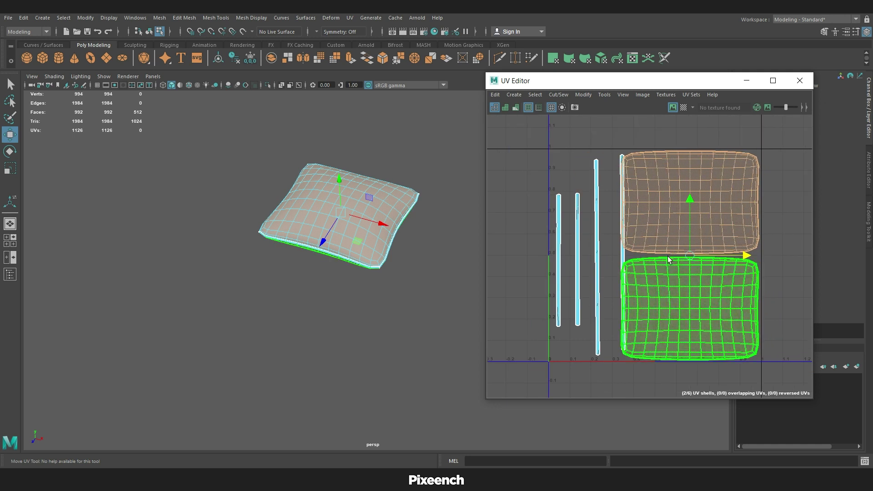
Space the four piping strips apart so none of them overlaps the panel shells
{"action": "left_click", "coordinate": [623, 253]}
{"action": "left_click_drag", "start_coordinate": [677, 254], "coordinate": [632, 260]}
{"action": "left_click", "coordinate": [598, 256], "text": "shift"}
{"action": "left_click", "coordinate": [577, 267]}
{"action": "left_click", "coordinate": [559, 267]}
{"action": "left_click_drag", "start_coordinate": [782, 152], "coordinate": [551, 313]}
Return to object mode with smooth preview on and display the checker map on the pillow
{"action": "key", "text": "F8"}
{"action": "key", "text": "3"}
{"action": "left_click", "coordinate": [684, 108]}
Examine the checker pattern on the pillow panels, corners and piping for stretching and scale differences
{"action": "scroll", "coordinate": [261, 265], "scroll_direction": "up", "scroll_amount": 5}
{"action": "left_click_drag", "start_coordinate": [261, 266], "coordinate": [359, 233], "text": "alt"}
{"action": "middle_click_drag", "start_coordinate": [299, 271], "coordinate": [394, 248], "text": "alt"}
{"action": "scroll", "coordinate": [393, 248], "scroll_direction": "up", "scroll_amount": 4}
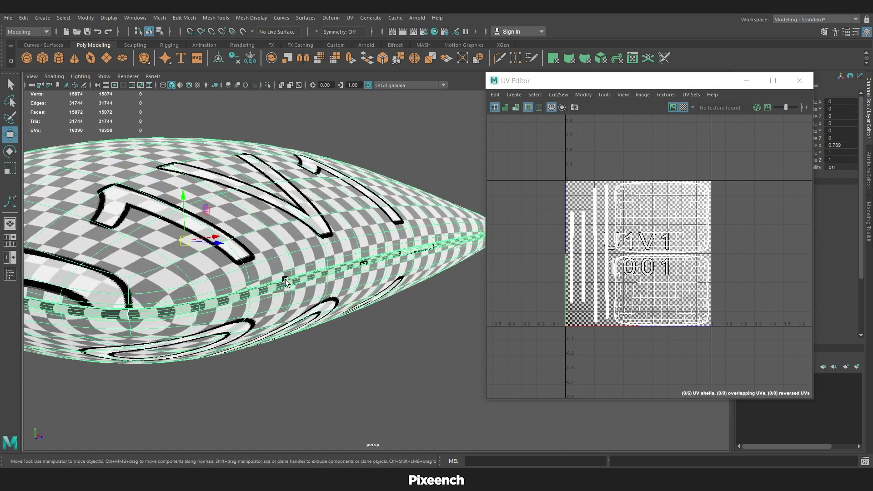
{"action": "left_click_drag", "start_coordinate": [364, 248], "coordinate": [288, 303], "text": "alt"}
{"action": "scroll", "coordinate": [289, 303], "scroll_direction": "up", "scroll_amount": 3}
{"action": "middle_click_drag", "start_coordinate": [227, 319], "coordinate": [383, 169], "text": "alt"}
{"action": "middle_click_drag", "start_coordinate": [358, 350], "coordinate": [380, 253], "text": "alt"}
{"action": "scroll", "coordinate": [358, 273], "scroll_direction": "up", "scroll_amount": 3}
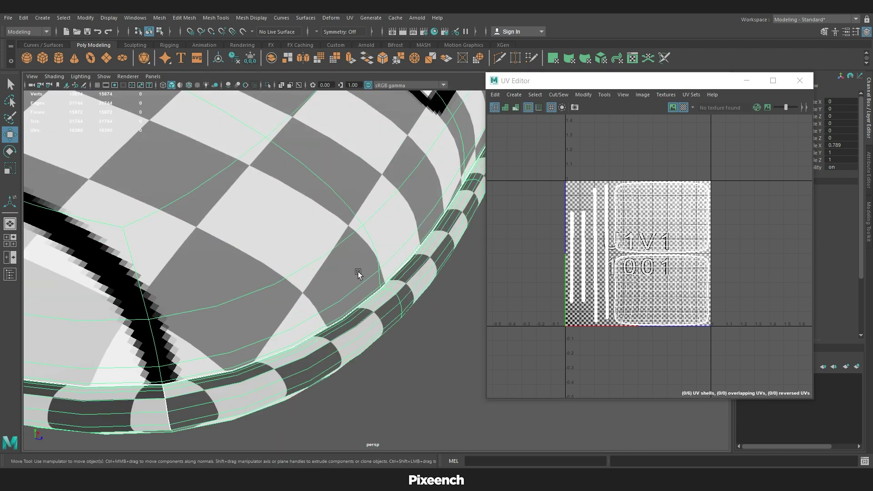
{"action": "scroll", "coordinate": [358, 273], "scroll_direction": "down", "scroll_amount": 5}
{"action": "left_click_drag", "start_coordinate": [391, 257], "coordinate": [293, 290], "text": "alt"}
{"action": "scroll", "coordinate": [403, 272], "scroll_direction": "up", "scroll_amount": 5}
{"action": "scroll", "coordinate": [294, 289], "scroll_direction": "up", "scroll_amount": 4}
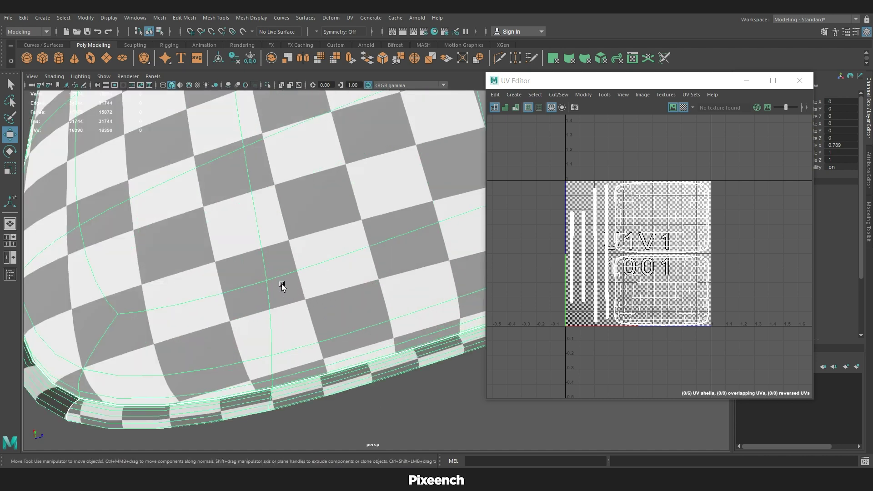
{"action": "scroll", "coordinate": [574, 239], "scroll_direction": "up", "scroll_amount": 4}
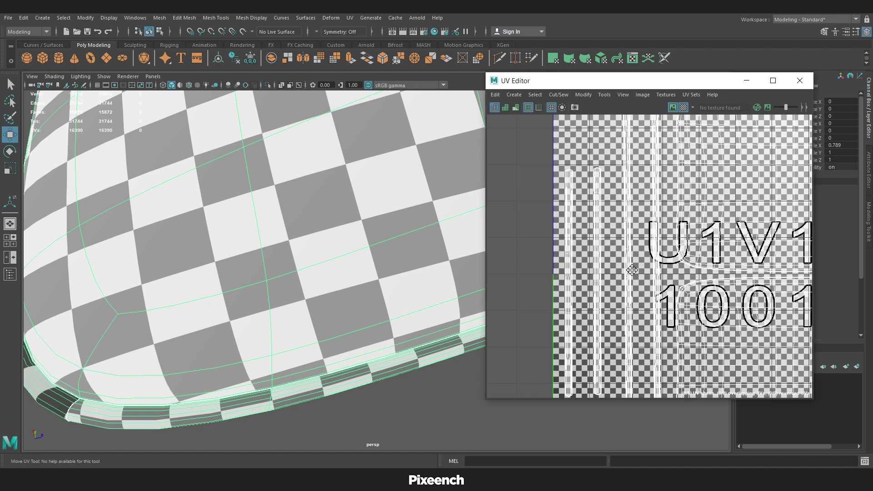
{"action": "middle_click_drag", "start_coordinate": [633, 270], "coordinate": [630, 303], "text": "alt"}
{"action": "scroll", "coordinate": [314, 299], "scroll_direction": "down", "scroll_amount": 5}
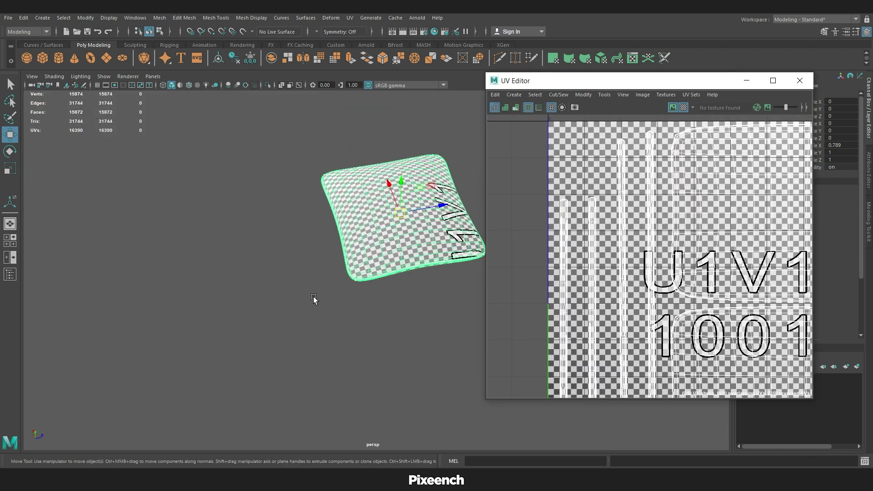
{"action": "left_click_drag", "start_coordinate": [314, 299], "coordinate": [328, 273], "text": "alt"}
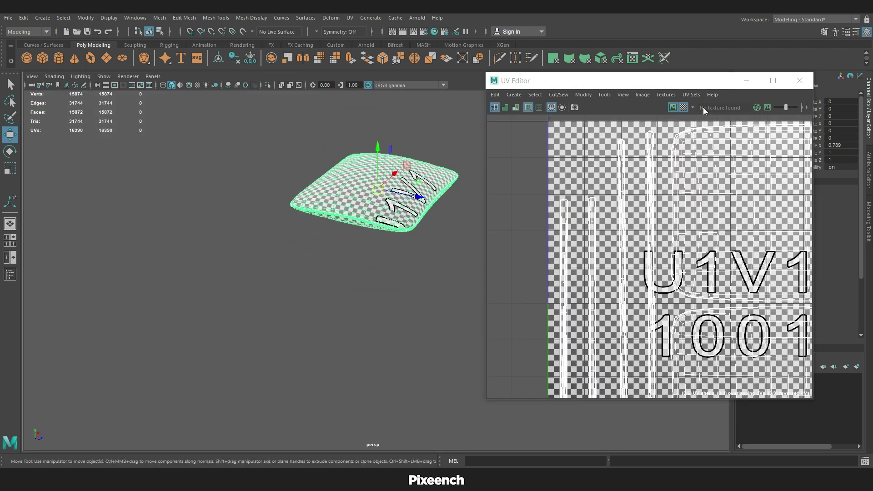
Turn off the checker map and close the UV Editor
{"action": "left_click", "coordinate": [684, 107]}
{"action": "left_click", "coordinate": [800, 81]}
Export the whole scene as an FBX file named Pillow
{"action": "left_click", "coordinate": [8, 18]}
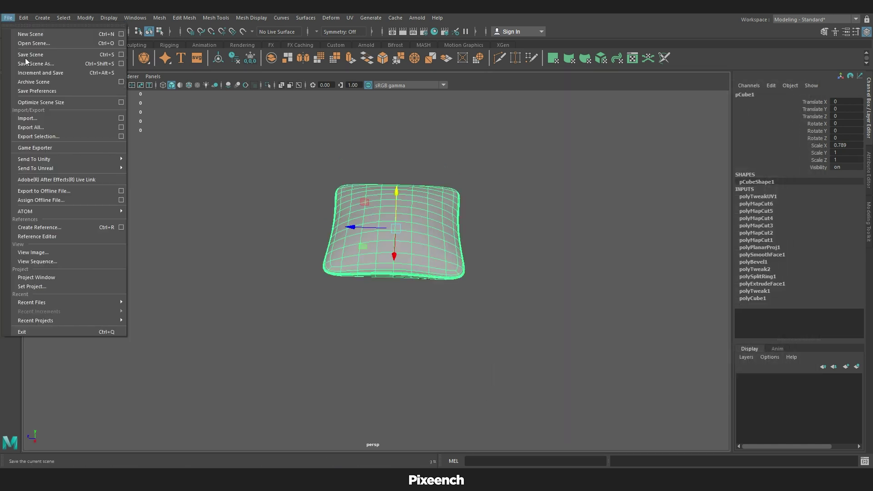
{"action": "left_click", "coordinate": [37, 128]}
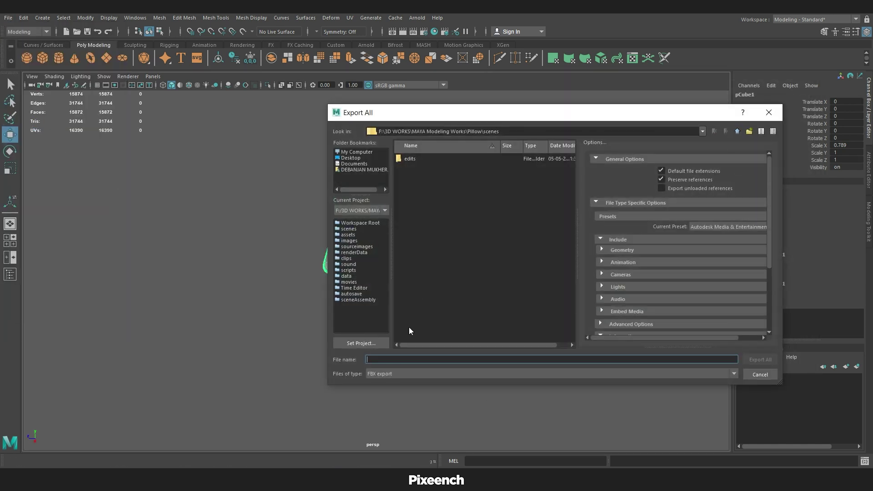
{"action": "type", "text": "Pillow"}
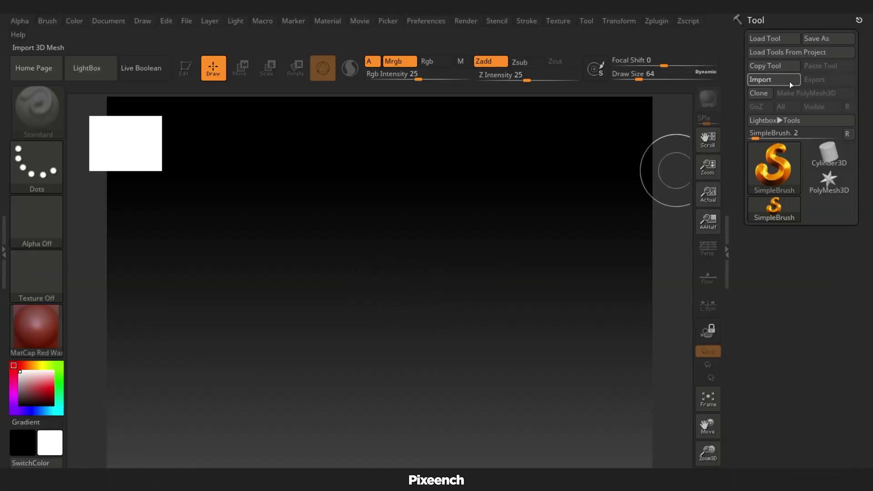
In ZBrush, import the exported pillow mesh and draw it on the canvas in Edit mode
{"action": "left_click", "coordinate": [790, 81]}
{"action": "left_click", "coordinate": [479, 275]}
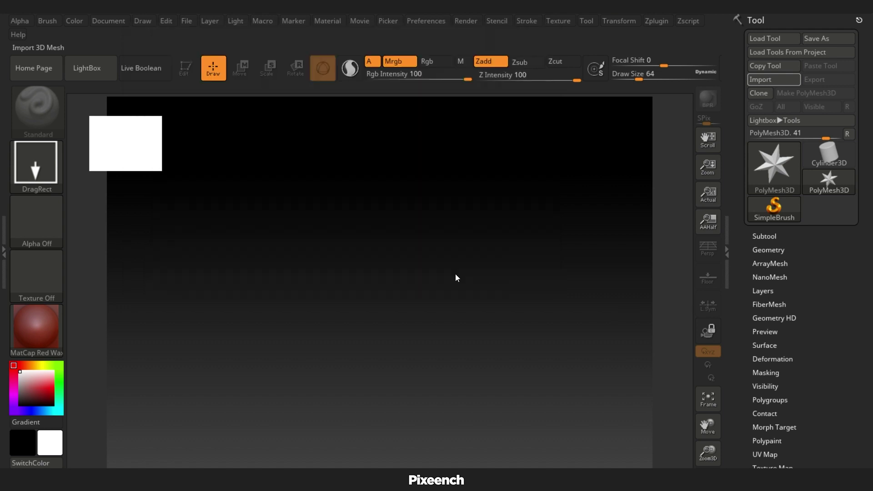
{"action": "left_click", "coordinate": [408, 338]}
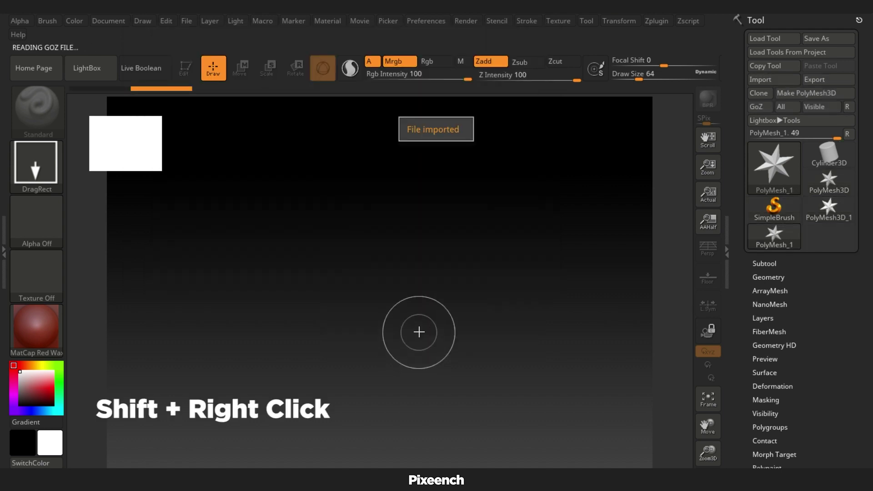
{"action": "mouse_move", "coordinate": [379, 271]}
{"action": "left_mouse_down"}
{"action": "mouse_move", "coordinate": [378, 360]}
{"action": "mouse_move", "coordinate": [415, 437]}
{"action": "left_mouse_up"}
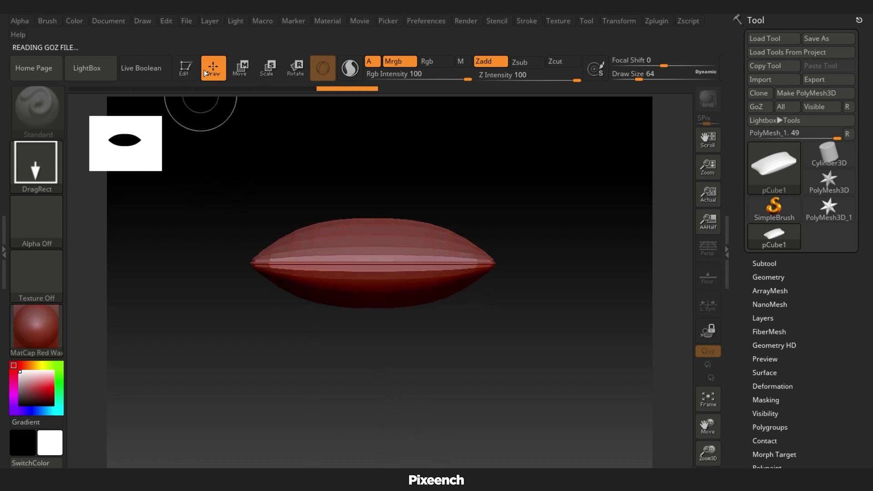
{"action": "left_click", "coordinate": [186, 68]}
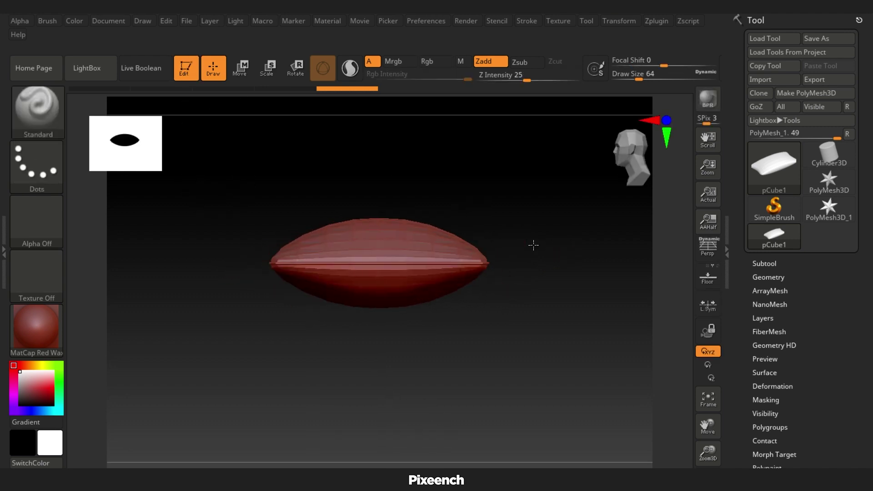
Assign the MatCap Gray material to the pillow and turn it to face the view
{"action": "left_click", "coordinate": [37, 326]}
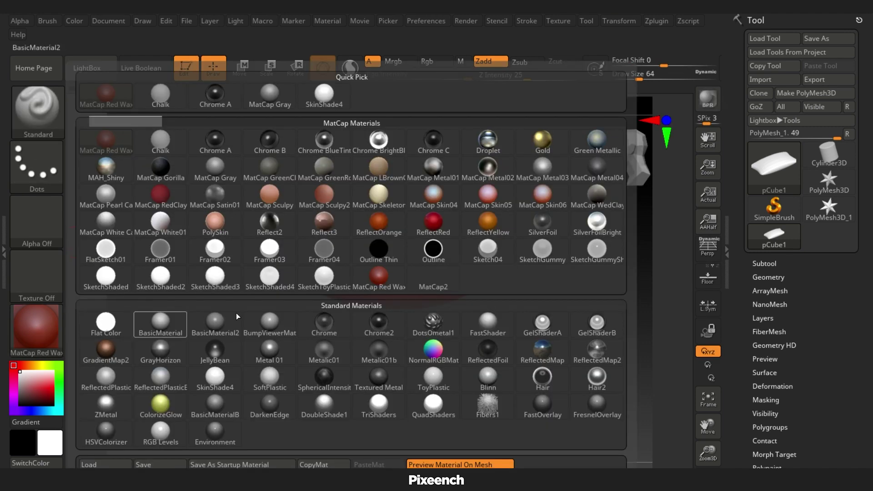
{"action": "left_click", "coordinate": [273, 95]}
{"action": "left_click_drag", "start_coordinate": [191, 276], "coordinate": [187, 333]}
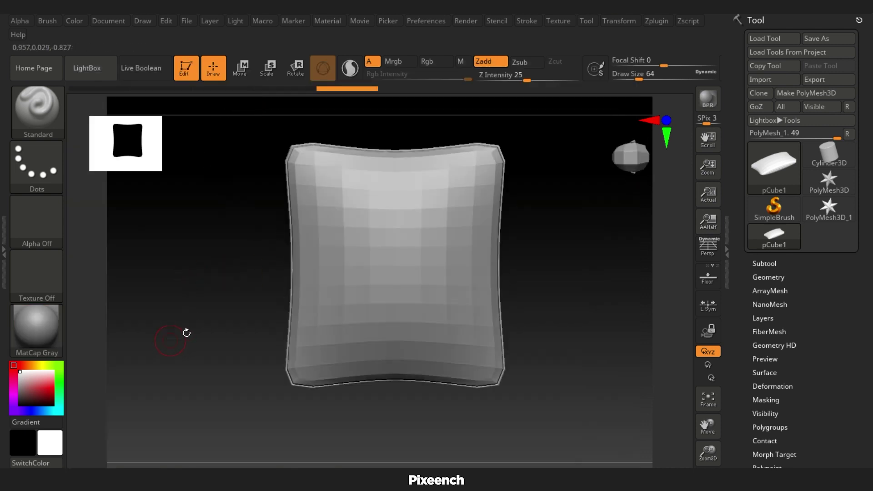
Divide the pillow's geometry with smoothing up to subdivision level 3
{"action": "left_click", "coordinate": [768, 278]}
{"action": "left_click", "coordinate": [769, 378]}
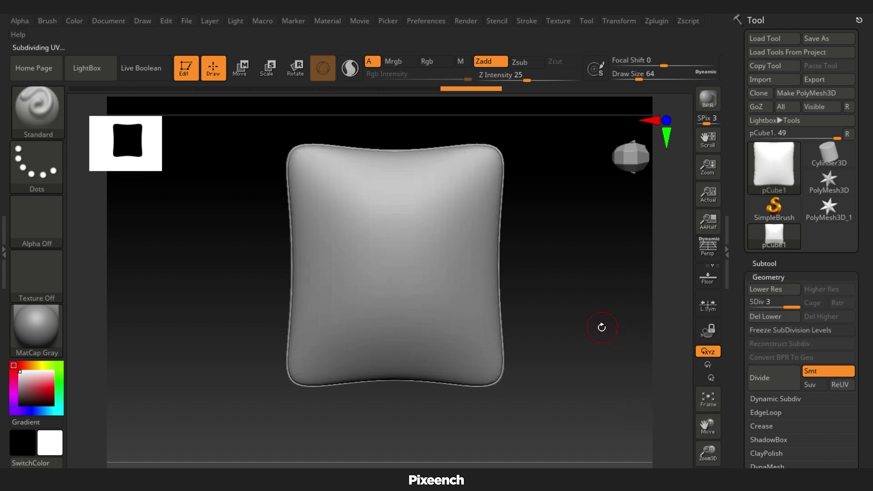
Divide the pillow's geometry once more with smoothing to subdivision level 4 and inspect its side and corner
{"action": "key", "text": "ctrl+d"}
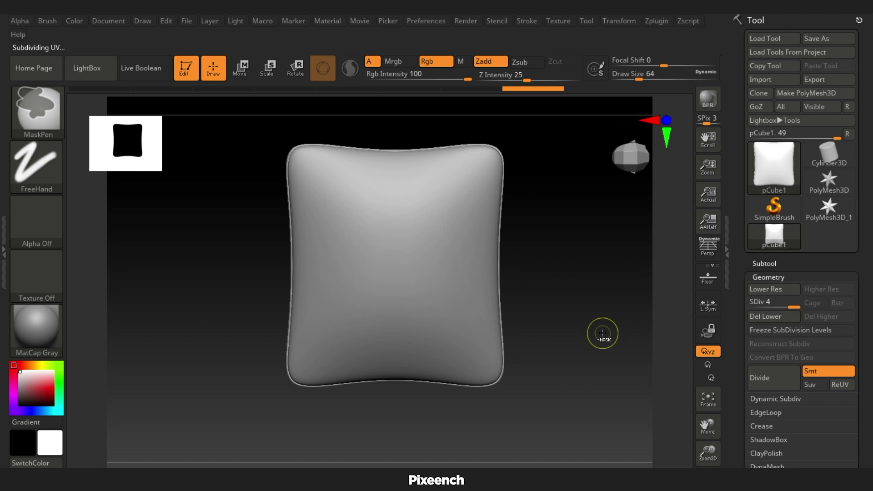
{"action": "left_click_drag", "start_coordinate": [557, 392], "coordinate": [546, 298]}
{"action": "key", "text": "ctrl"}
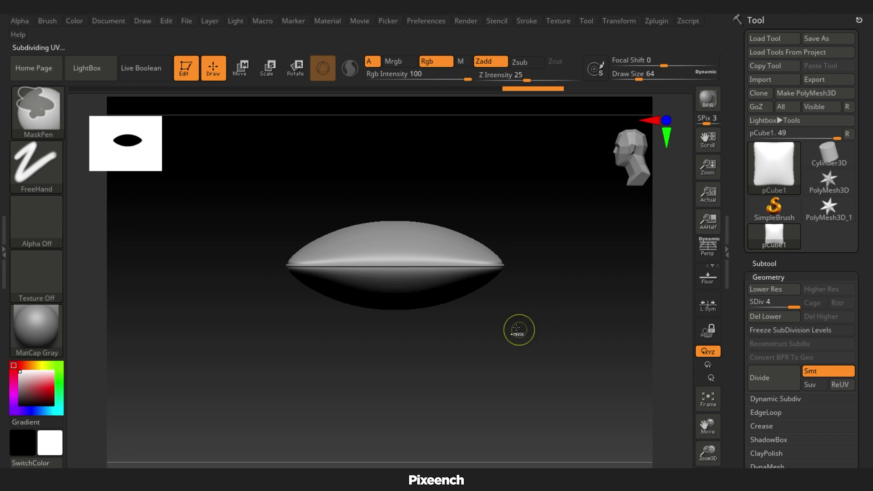
{"action": "mouse_move", "coordinate": [498, 341]}
{"action": "right_mouse_down", "text": "ctrl"}
{"action": "mouse_move", "coordinate": [611, 378]}
{"action": "mouse_move", "coordinate": [538, 350]}
{"action": "right_mouse_up", "text": "ctrl"}
{"action": "mouse_move", "coordinate": [581, 337]}
{"action": "left_mouse_down"}
{"action": "mouse_move", "coordinate": [594, 381]}
{"action": "mouse_move", "coordinate": [592, 417]}
{"action": "left_mouse_up"}
{"action": "left_click_drag", "start_coordinate": [634, 362], "coordinate": [616, 320]}
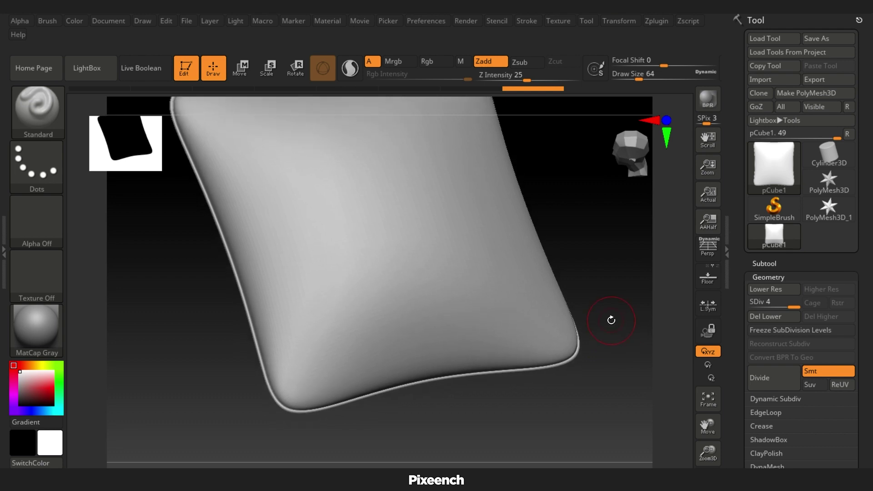
Load the cg-cloth-1 and SF_ClothFolds brush presets from the Z BRUSH brushes folder
{"action": "left_click", "coordinate": [44, 121]}
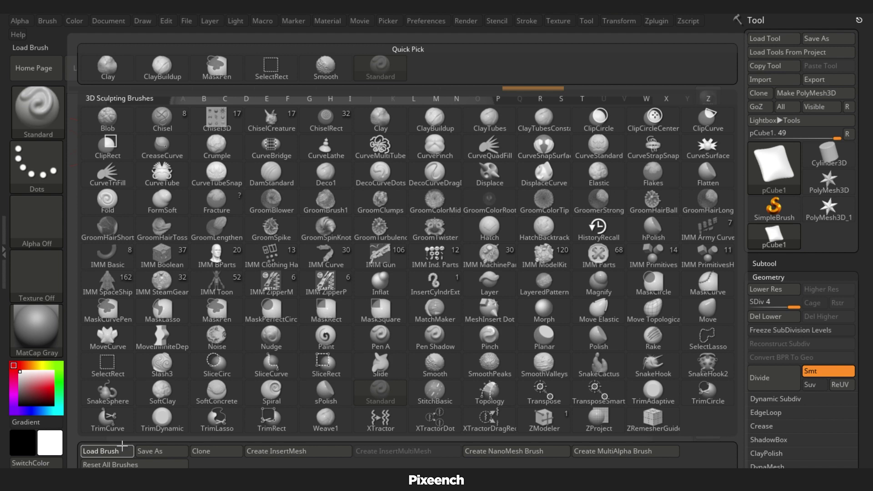
{"action": "left_click", "coordinate": [105, 450]}
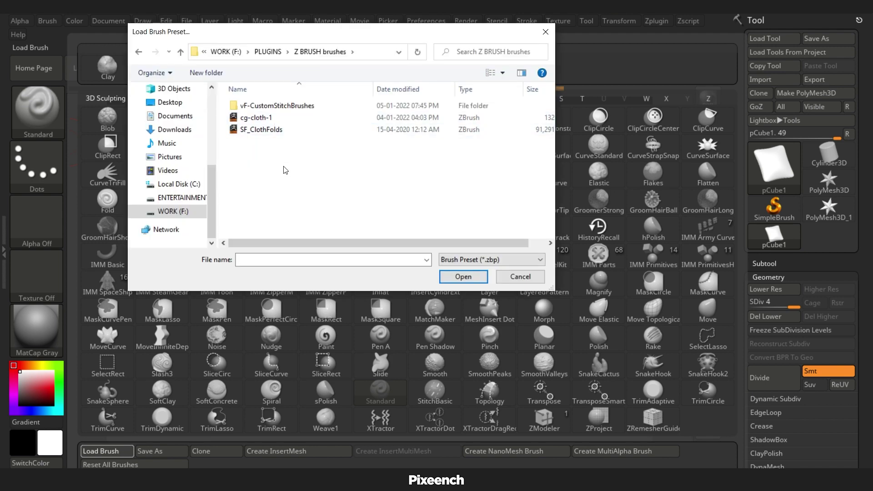
{"action": "left_click", "coordinate": [277, 118]}
{"action": "left_click", "coordinate": [286, 132], "text": "ctrl"}
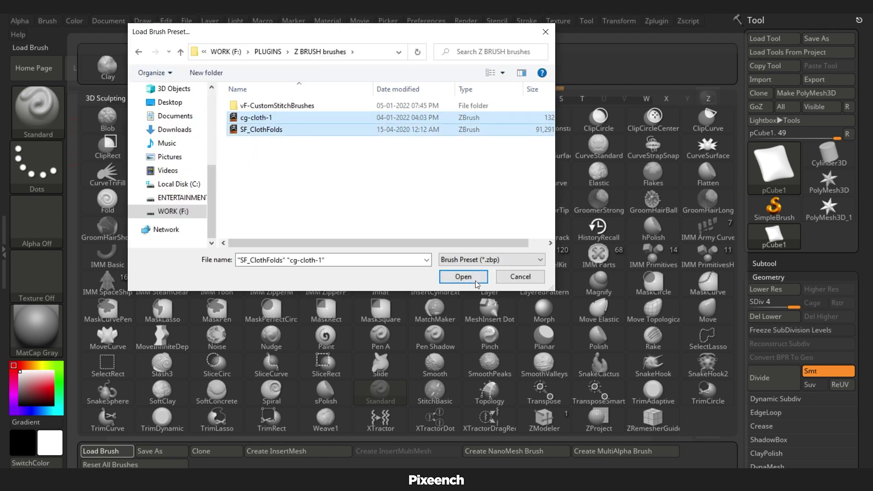
{"action": "left_click", "coordinate": [463, 277]}
Give the cg-cloth-1 brush Alpha 60 and a Z Intensity of 24, try a fold stroke on the pillow's corner and undo it
{"action": "left_click", "coordinate": [51, 231]}
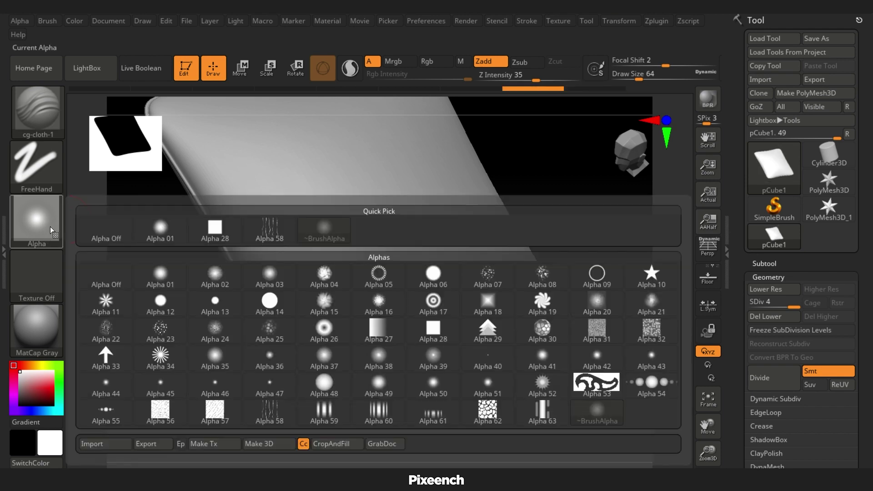
{"action": "left_click", "coordinate": [369, 415]}
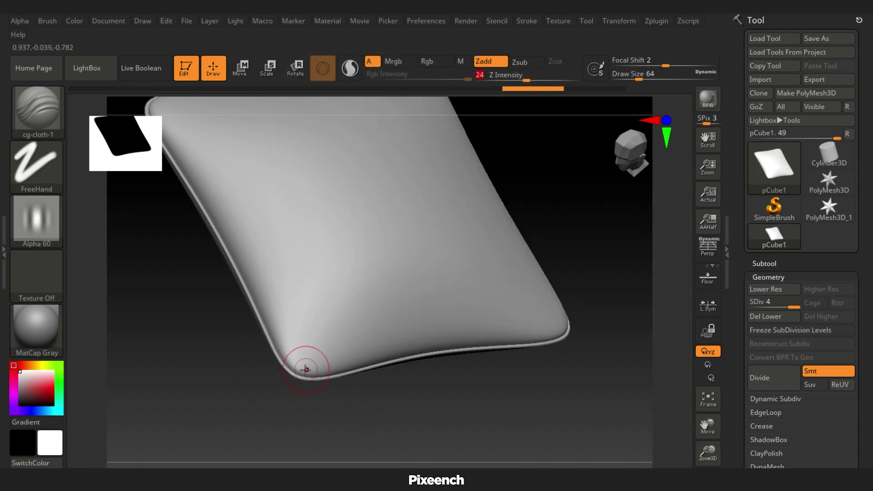
{"action": "left_click_drag", "start_coordinate": [306, 367], "coordinate": [323, 328]}
{"action": "mouse_move", "coordinate": [211, 362]}
{"action": "left_mouse_down"}
{"action": "mouse_move", "coordinate": [193, 390]}
{"action": "mouse_move", "coordinate": [337, 392]}
{"action": "left_mouse_up"}
{"action": "key", "text": "ctrl+z"}
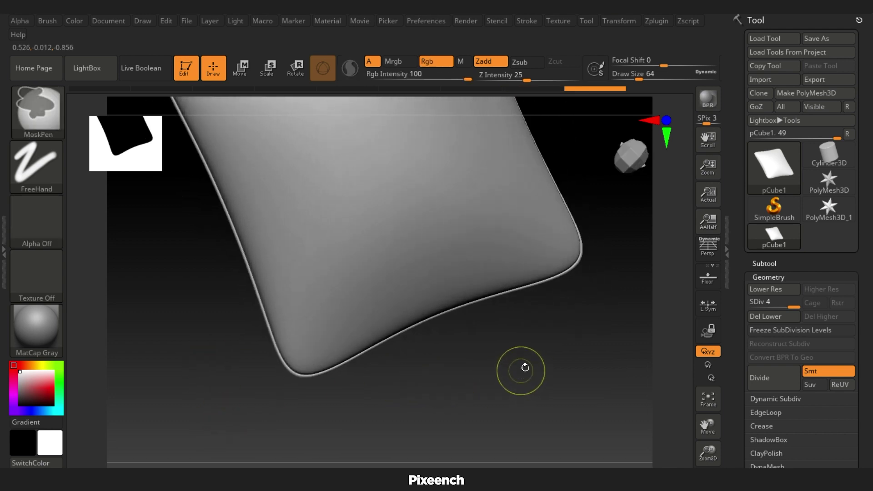
Divide the pillow's geometry up to subdivision level 6
{"action": "key", "text": "ctrl+d"}
{"action": "key", "text": "ctrl+d"}
{"action": "mouse_move", "coordinate": [447, 388]}
{"action": "left_mouse_down"}
{"action": "mouse_move", "coordinate": [430, 308]}
{"action": "mouse_move", "coordinate": [463, 337]}
{"action": "mouse_move", "coordinate": [430, 369]}
{"action": "mouse_move", "coordinate": [442, 351]}
{"action": "left_mouse_up"}
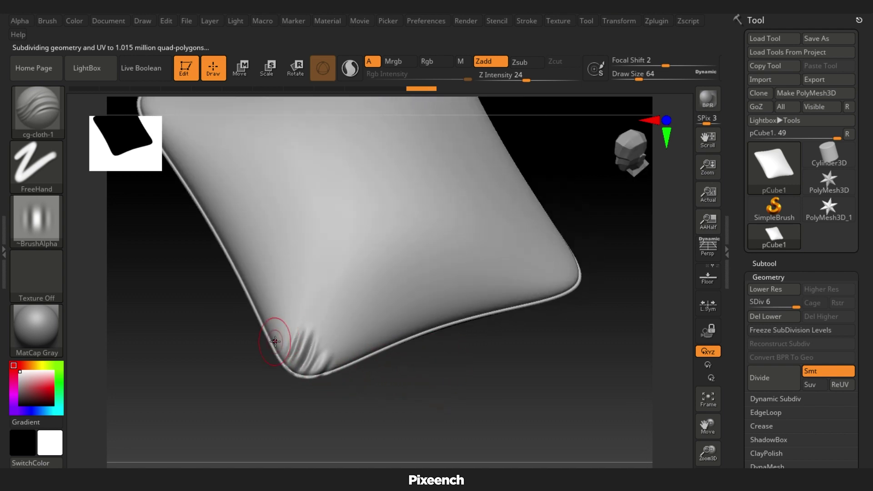
Sculpt short gathered wrinkles into the pillow's corners on both faces with the cg-cloth-1 brush
{"action": "left_click_drag", "start_coordinate": [425, 398], "coordinate": [405, 321]}
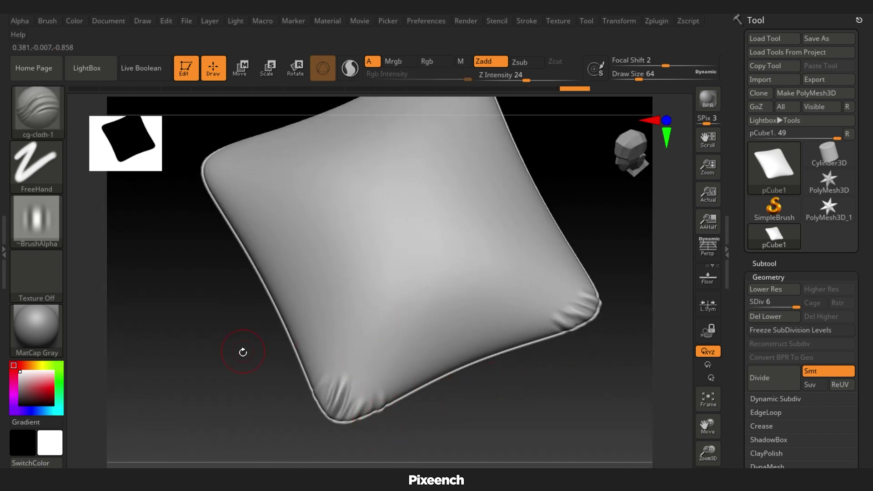
{"action": "left_click_drag", "start_coordinate": [321, 371], "coordinate": [262, 303]}
{"action": "left_click_drag", "start_coordinate": [326, 244], "coordinate": [346, 230]}
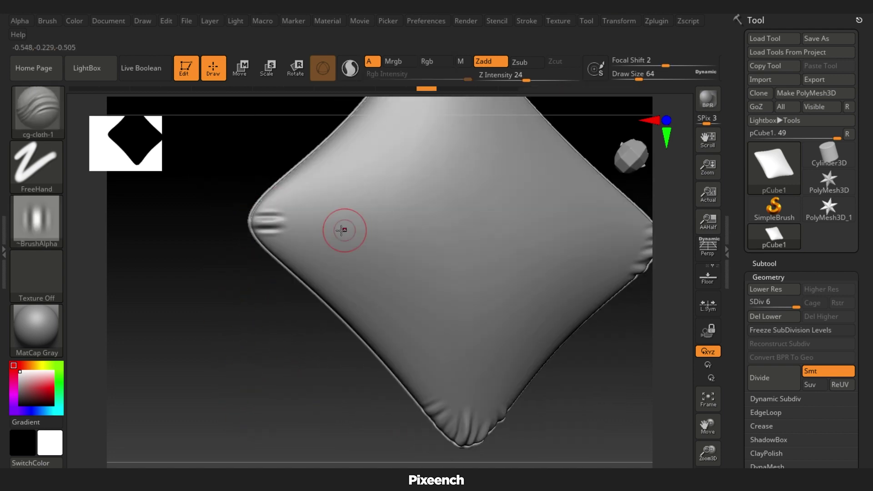
{"action": "left_click_drag", "start_coordinate": [261, 207], "coordinate": [281, 258]}
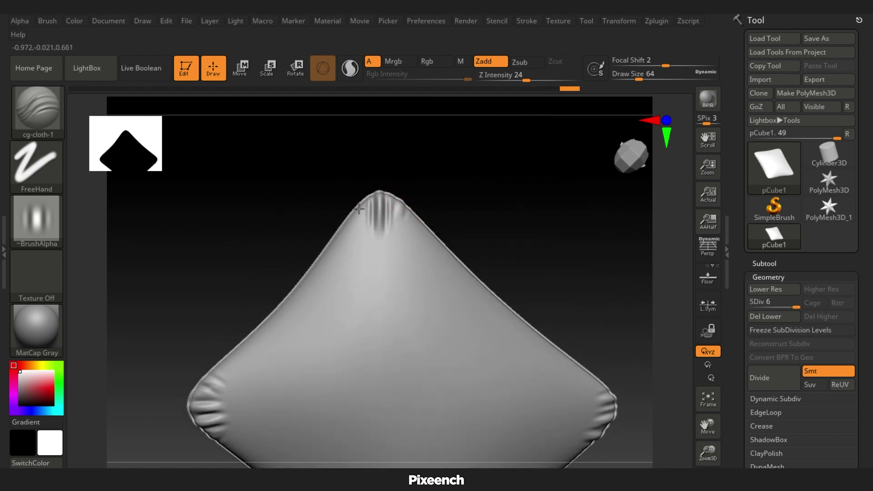
{"action": "left_click_drag", "start_coordinate": [388, 299], "coordinate": [284, 381]}
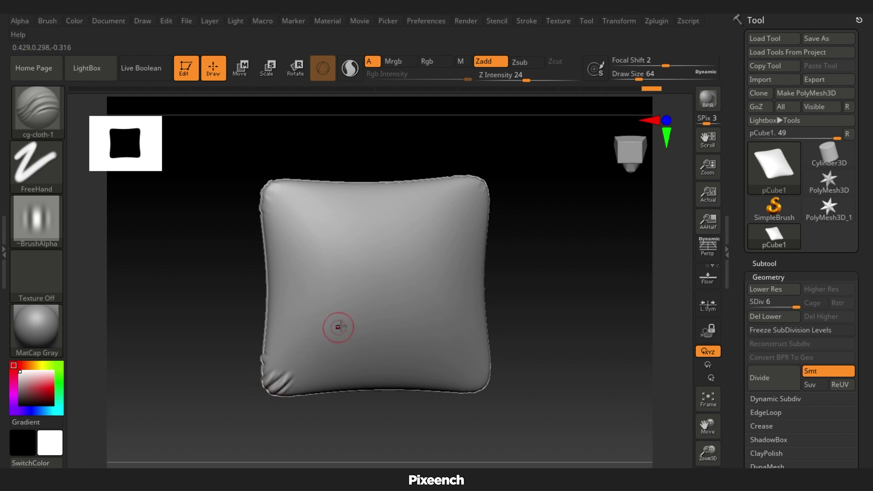
{"action": "left_click_drag", "start_coordinate": [338, 327], "coordinate": [280, 393]}
{"action": "left_click_drag", "start_coordinate": [205, 360], "coordinate": [491, 308]}
{"action": "left_click_drag", "start_coordinate": [430, 282], "coordinate": [318, 218]}
Switch the cg-cloth-1 brush to a soft round alpha and sculpt longer creases from the corners and edges on both faces
{"action": "left_click", "coordinate": [36, 221]}
{"action": "left_click", "coordinate": [497, 387]}
{"action": "mouse_move", "coordinate": [423, 227]}
{"action": "left_mouse_down"}
{"action": "mouse_move", "coordinate": [375, 212]}
{"action": "mouse_move", "coordinate": [207, 287]}
{"action": "mouse_move", "coordinate": [346, 353]}
{"action": "left_mouse_up"}
{"action": "left_click_drag", "start_coordinate": [418, 313], "coordinate": [444, 195]}
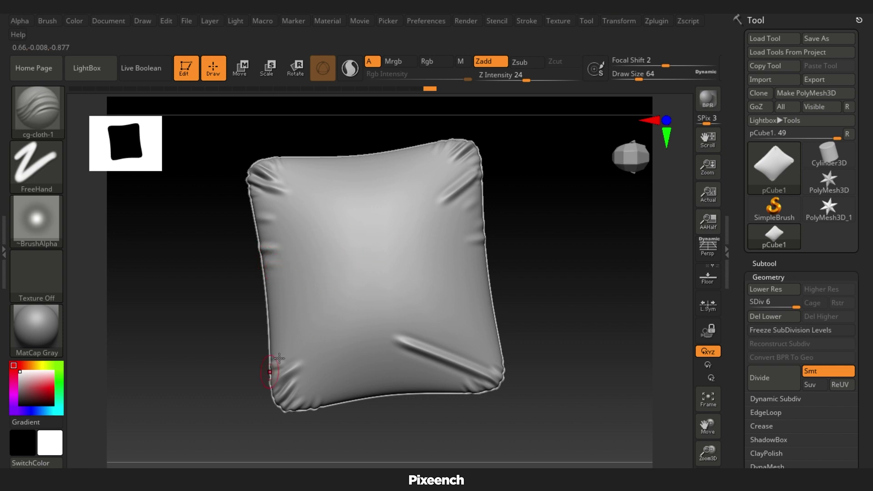
{"action": "left_click_drag", "start_coordinate": [331, 354], "coordinate": [296, 400]}
{"action": "left_click_drag", "start_coordinate": [334, 283], "coordinate": [446, 205]}
{"action": "left_click_drag", "start_coordinate": [523, 278], "coordinate": [512, 334]}
{"action": "right_click_drag", "start_coordinate": [503, 344], "coordinate": [540, 335], "text": "ctrl"}
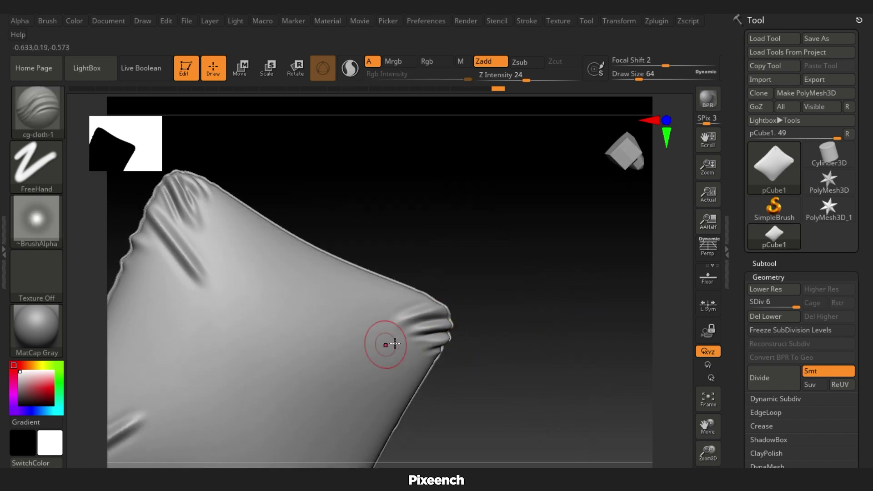
{"action": "left_click_drag", "start_coordinate": [470, 397], "coordinate": [540, 289], "text": "alt"}
{"action": "left_click_drag", "start_coordinate": [499, 264], "coordinate": [435, 249]}
{"action": "right_click_drag", "start_coordinate": [502, 291], "coordinate": [459, 332], "text": "ctrl"}
{"action": "left_click_drag", "start_coordinate": [418, 404], "coordinate": [409, 360]}
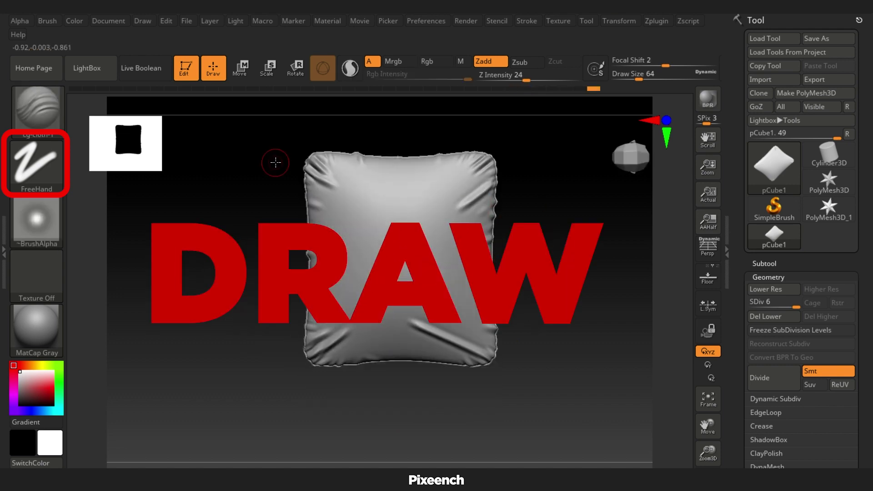
Switch to the SF_ClothFolds brush, choose Fold2 and stamp fold shapes around the pillow's corners and edges
{"action": "key", "text": "b"}
{"action": "left_click", "coordinate": [139, 371]}
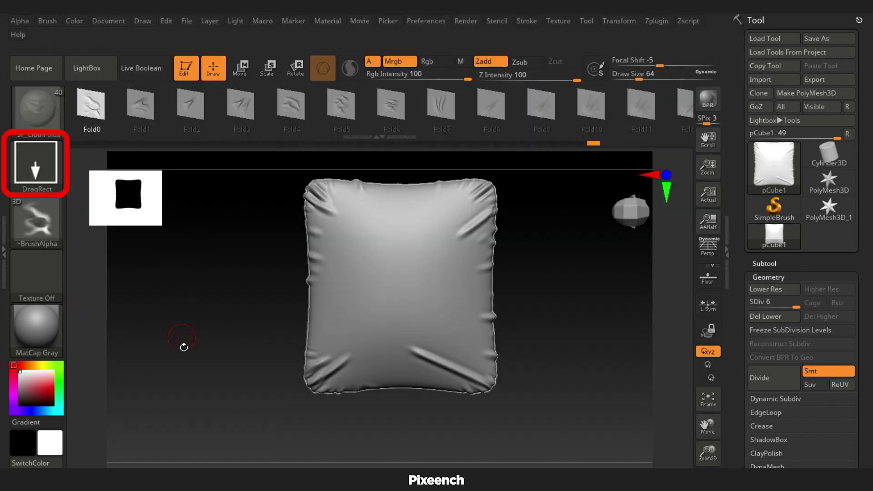
{"action": "left_click_drag", "start_coordinate": [184, 347], "coordinate": [255, 344], "text": "shift"}
{"action": "mouse_move", "coordinate": [107, 114]}
{"action": "left_mouse_down"}
{"action": "mouse_move", "coordinate": [216, 116]}
{"action": "mouse_move", "coordinate": [114, 114]}
{"action": "left_mouse_up"}
{"action": "left_click", "coordinate": [196, 109]}
{"action": "left_click", "coordinate": [98, 111]}
{"action": "left_click_drag", "start_coordinate": [510, 296], "coordinate": [402, 251]}
{"action": "left_click", "coordinate": [205, 125]}
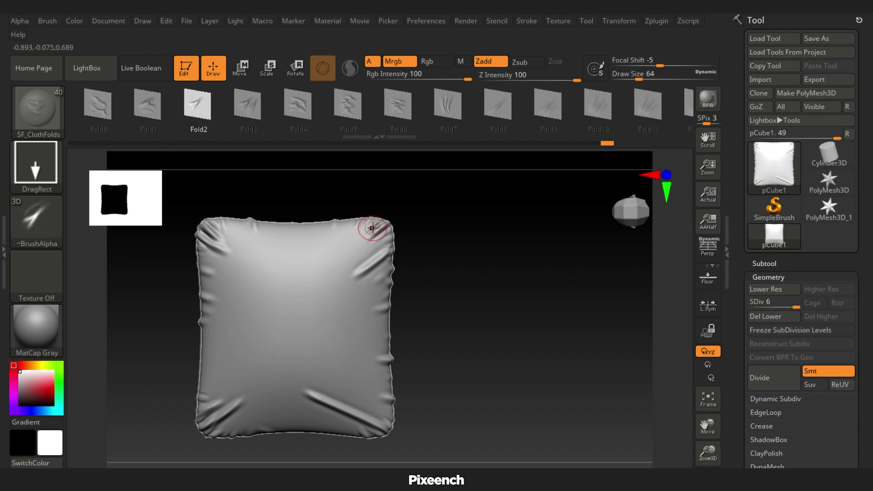
{"action": "left_click_drag", "start_coordinate": [372, 188], "coordinate": [313, 359]}
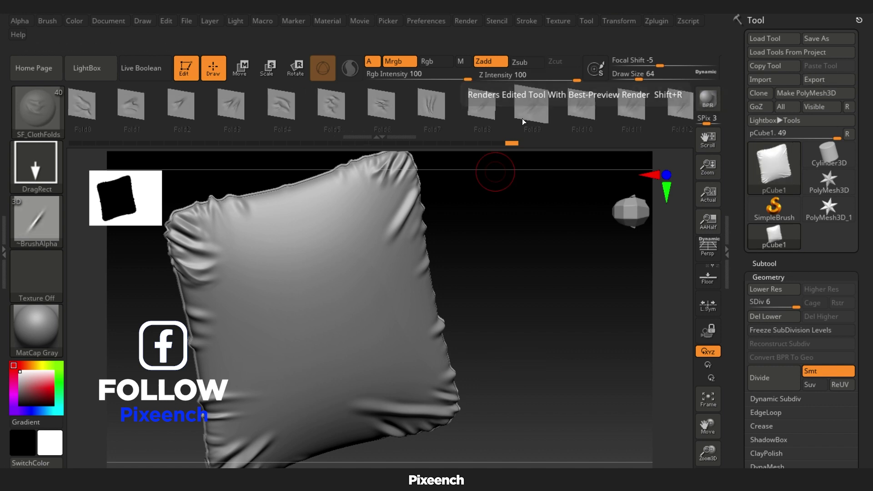
Stamp Fold5 and Fold8 wrinkles along the pillow's side seam and corners
{"action": "left_click", "coordinate": [277, 106]}
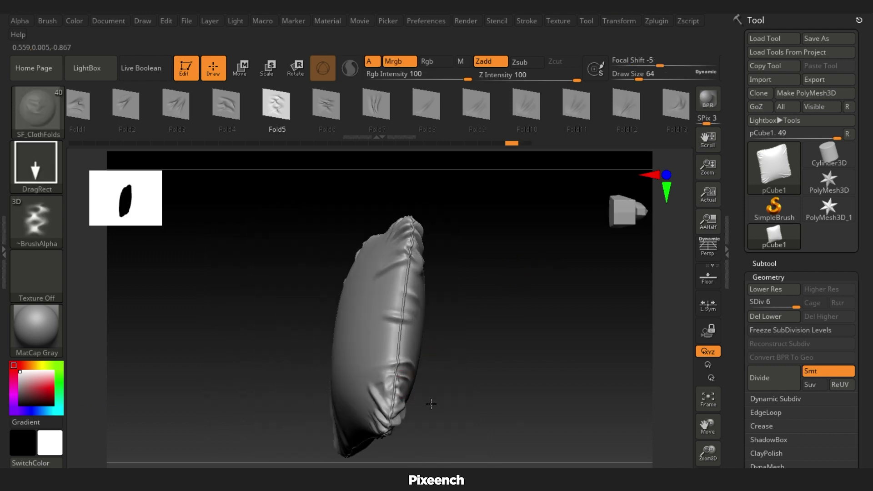
{"action": "left_click_drag", "start_coordinate": [403, 426], "coordinate": [445, 365]}
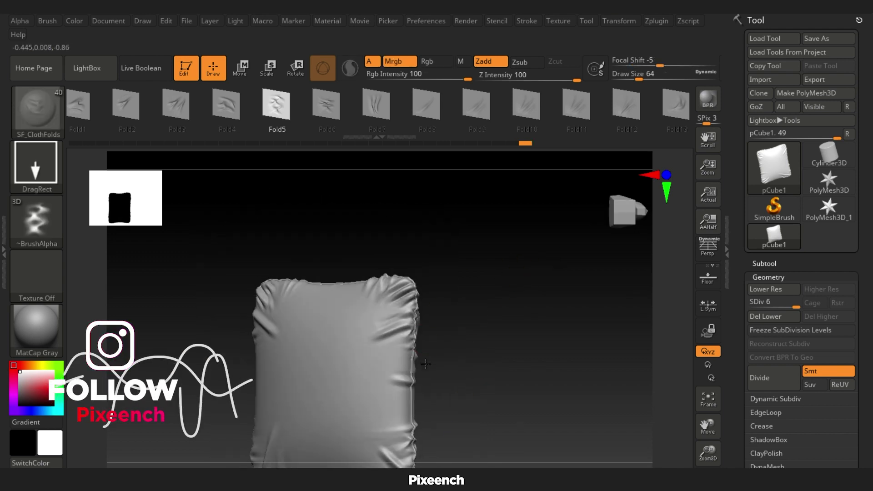
{"action": "left_click_drag", "start_coordinate": [423, 363], "coordinate": [486, 338]}
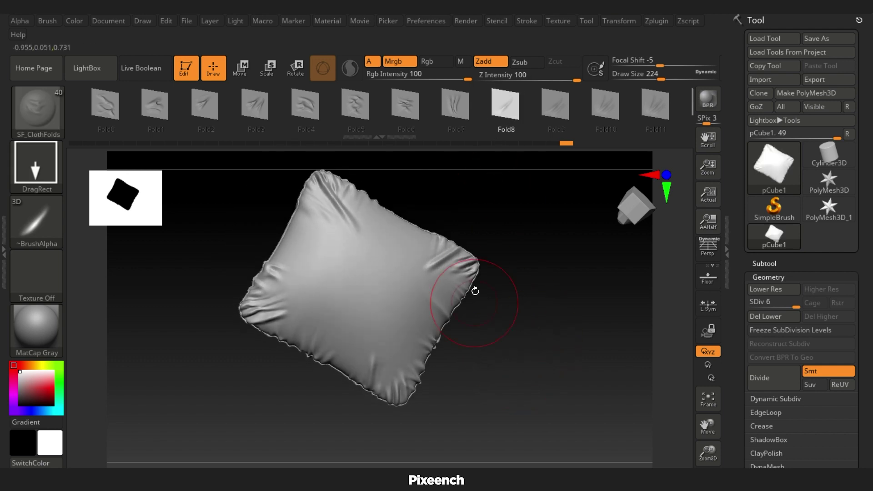
{"action": "mouse_move", "coordinate": [377, 293]}
{"action": "left_mouse_down"}
{"action": "mouse_move", "coordinate": [491, 382]}
{"action": "mouse_move", "coordinate": [506, 332]}
{"action": "left_mouse_up"}
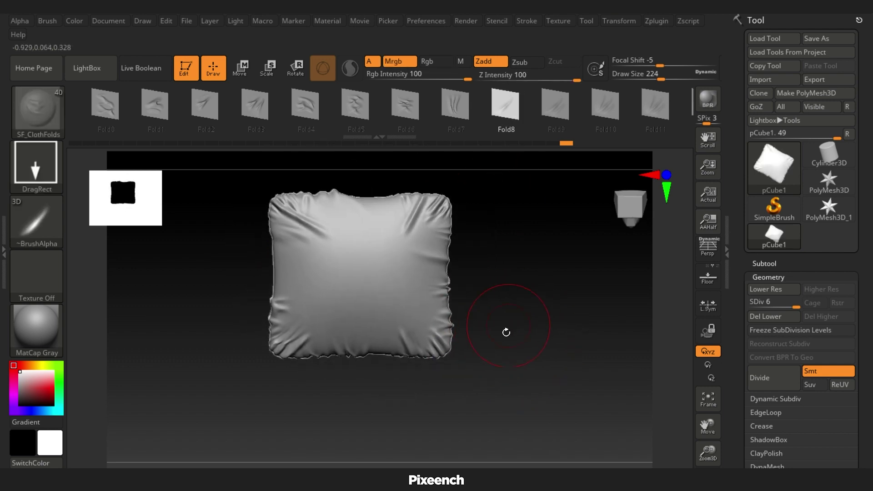
Undo the last fold stamp and add more Fold9 and Fold8 creases along the pillow's edges
{"action": "left_click", "coordinate": [552, 111]}
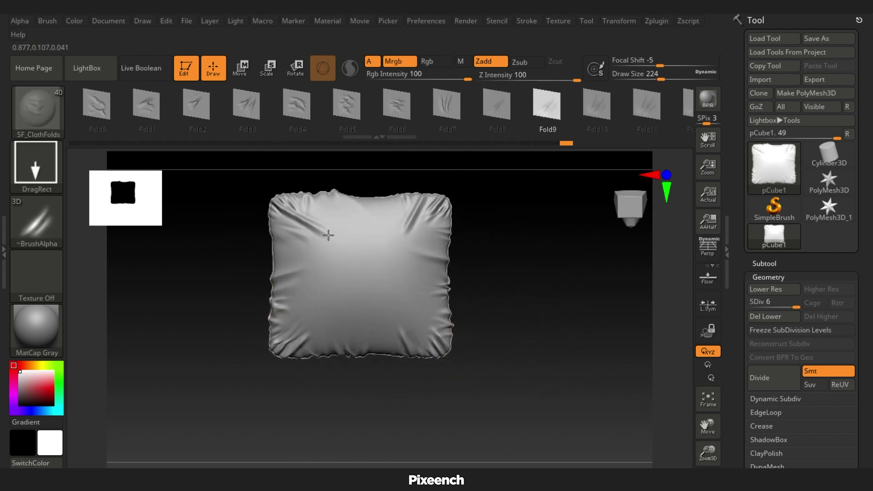
{"action": "key", "text": "ctrl+z"}
{"action": "left_click_drag", "start_coordinate": [272, 260], "coordinate": [353, 237]}
{"action": "mouse_move", "coordinate": [483, 255]}
{"action": "left_mouse_down"}
{"action": "mouse_move", "coordinate": [331, 276]}
{"action": "mouse_move", "coordinate": [282, 265]}
{"action": "left_mouse_up"}
{"action": "right_click_drag", "start_coordinate": [305, 201], "coordinate": [239, 395]}
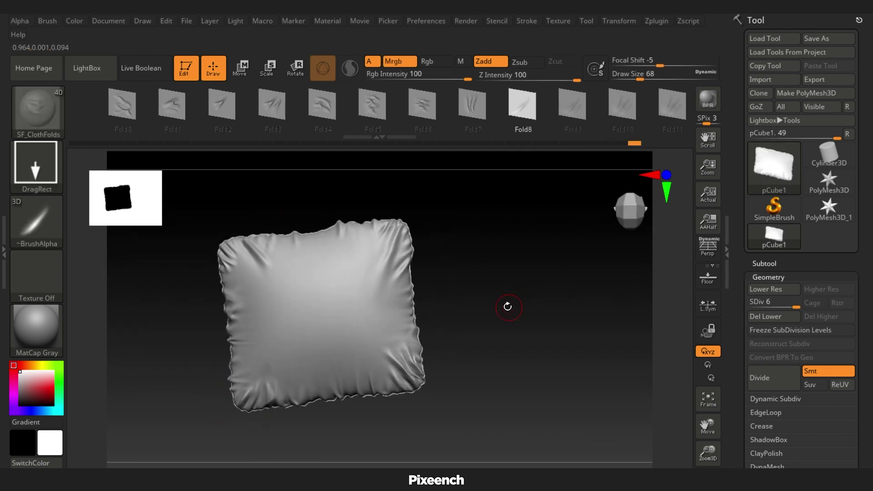
Pull the pillow's upper surface slightly upward on both sides with the Move brush at draw size 268
{"action": "left_click_drag", "start_coordinate": [507, 306], "coordinate": [533, 275]}
{"action": "key", "text": "b"}
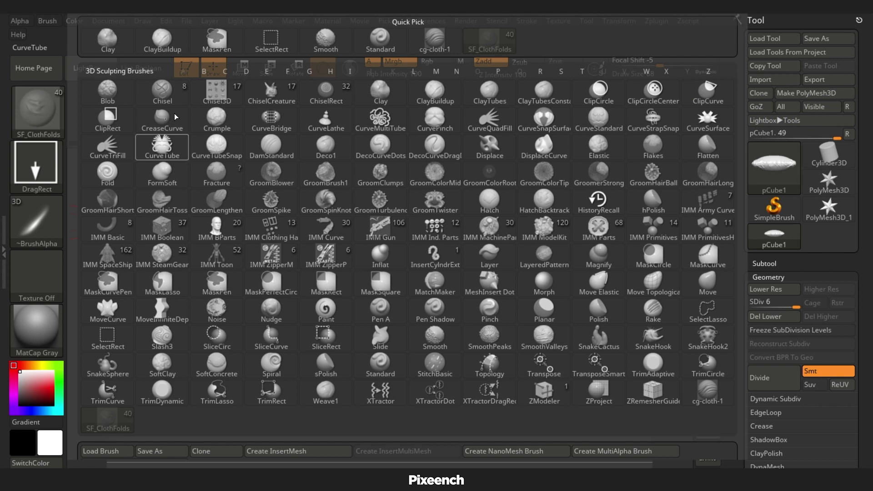
{"action": "key", "text": "m"}
{"action": "key", "text": "v"}
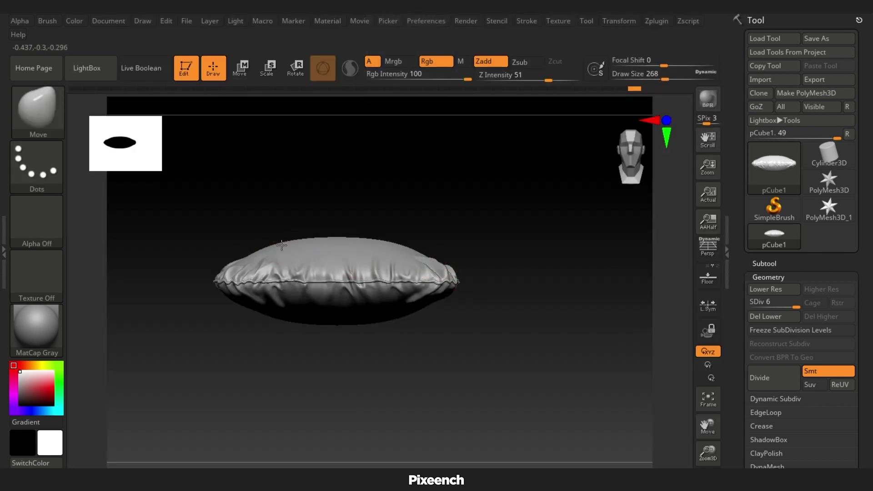
{"action": "left_click_drag", "start_coordinate": [256, 247], "coordinate": [257, 242]}
{"action": "left_click_drag", "start_coordinate": [426, 264], "coordinate": [427, 249]}
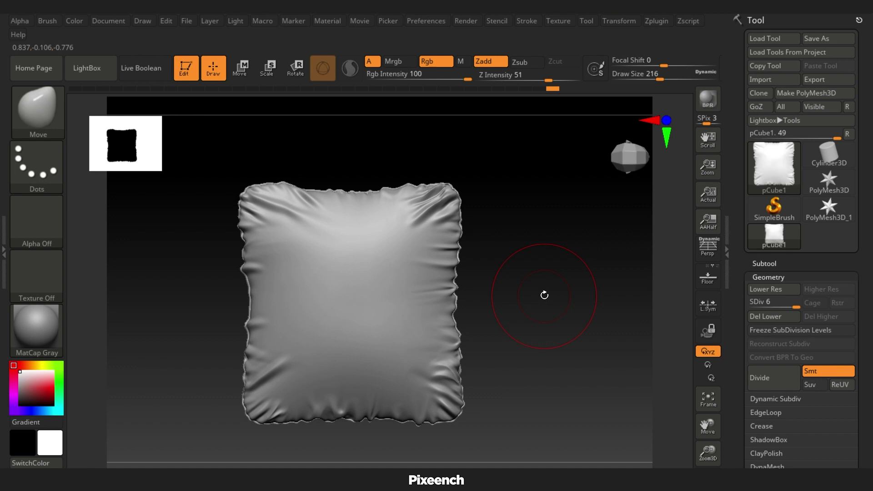
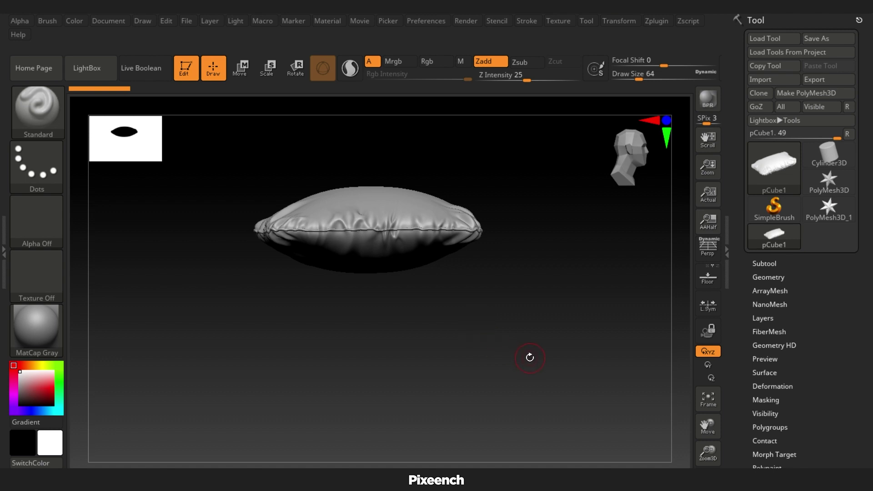
Dock the Zplugin palette and open the Multi Map Exporter's export options
{"action": "left_click", "coordinate": [657, 23]}
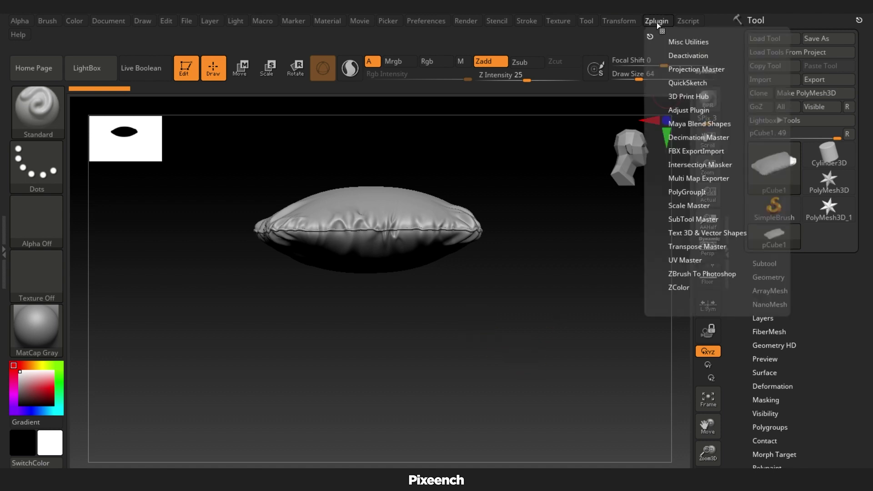
{"action": "left_click", "coordinate": [650, 36]}
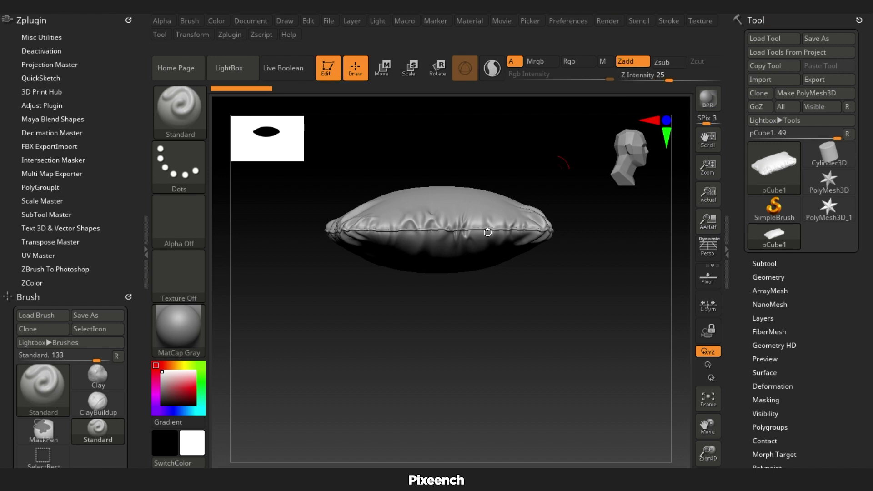
{"action": "left_click", "coordinate": [78, 175]}
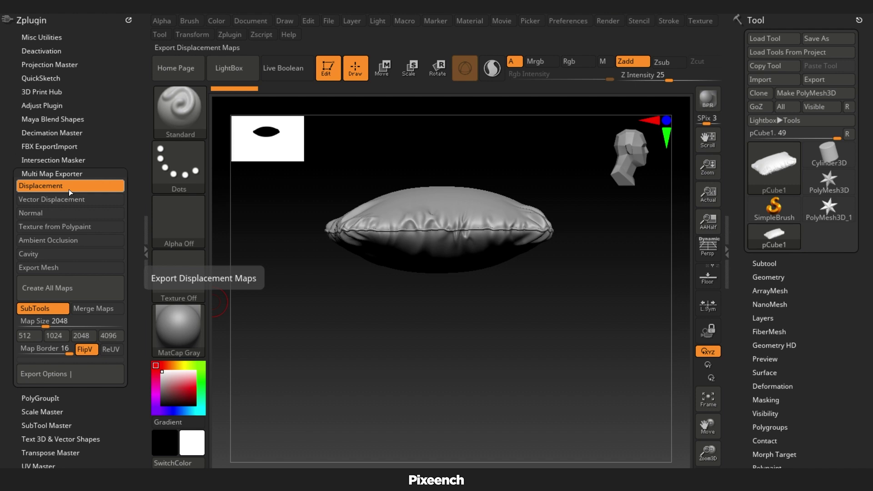
{"action": "left_click_drag", "start_coordinate": [135, 296], "coordinate": [135, 201]}
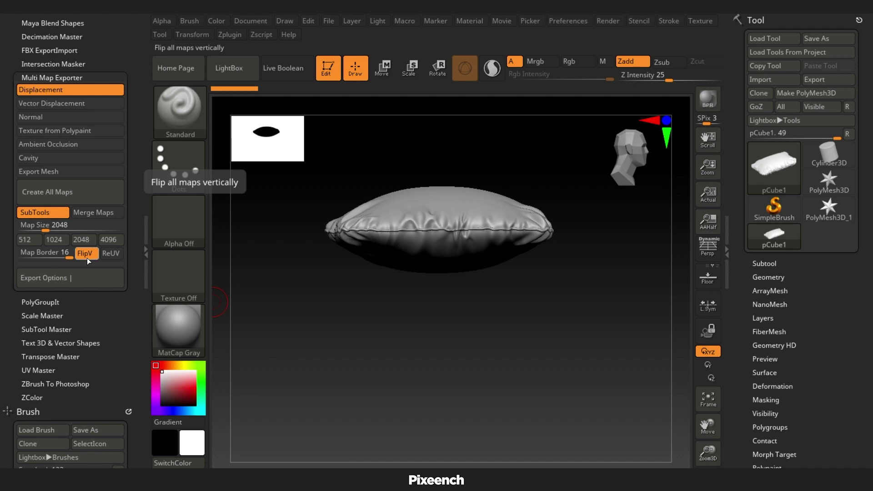
{"action": "left_click", "coordinate": [55, 279]}
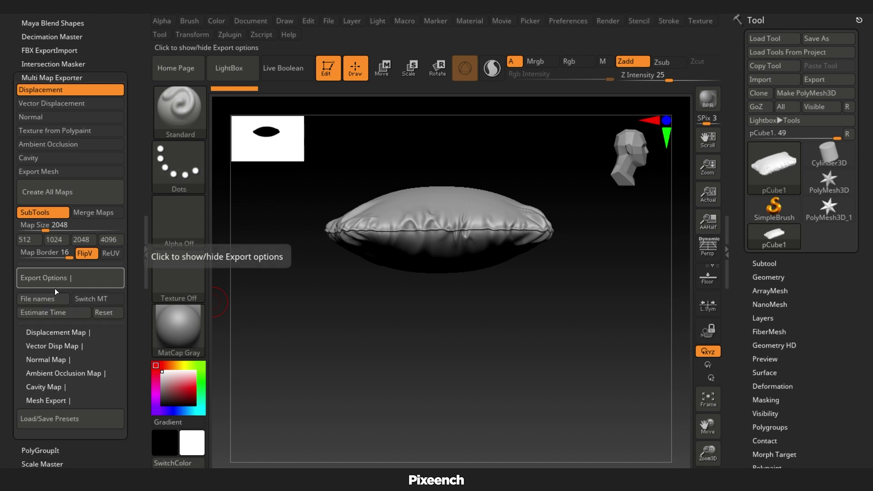
Open the exporter's file-name options, check the UV tile ID format and accept the settings
{"action": "scroll", "coordinate": [77, 273], "scroll_direction": "down", "scroll_amount": 5}
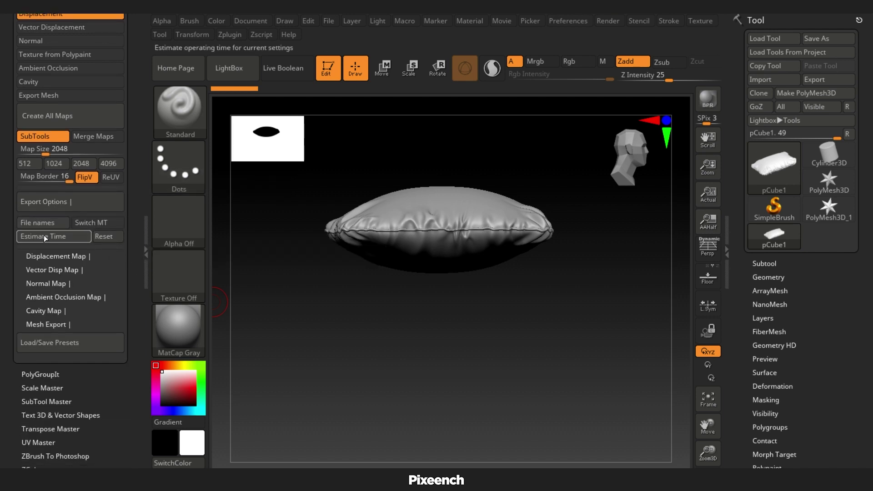
{"action": "left_click", "coordinate": [44, 223]}
{"action": "left_click", "coordinate": [462, 289]}
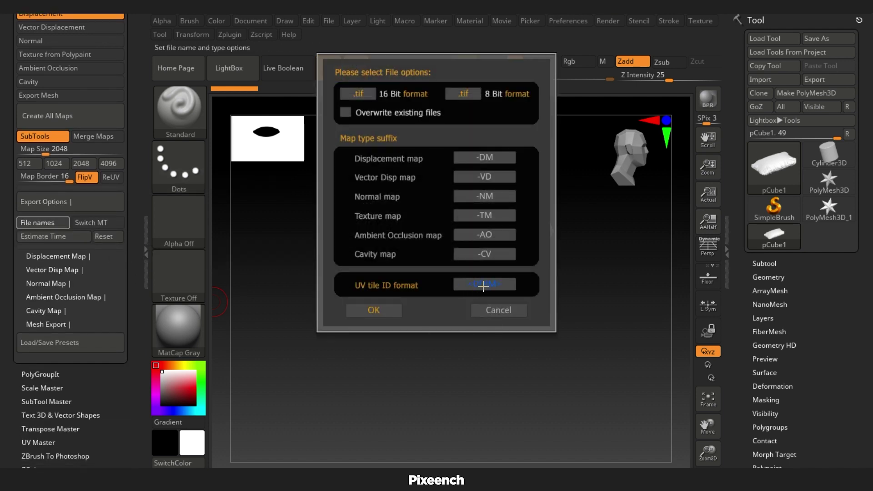
{"action": "key", "text": "Return"}
{"action": "left_click", "coordinate": [374, 310]}
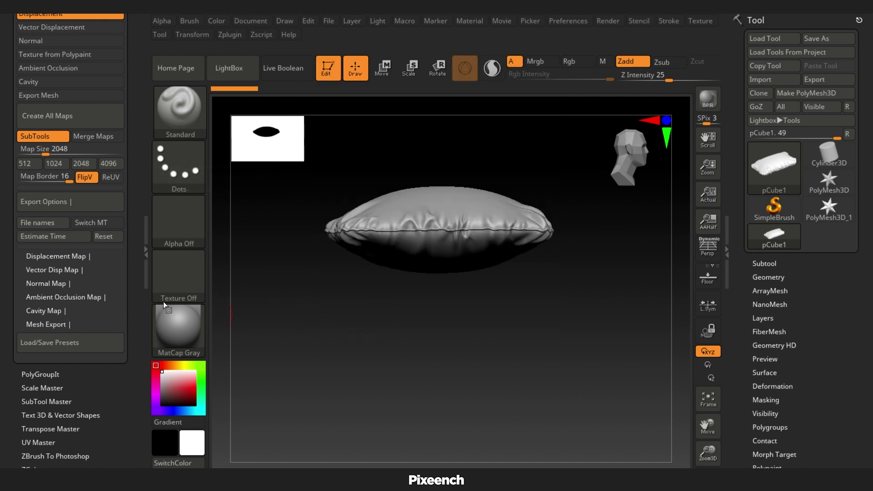
Show the displacement map options, set the map border to 4 and export the map as an EXR named Displacement
{"action": "left_click", "coordinate": [60, 256]}
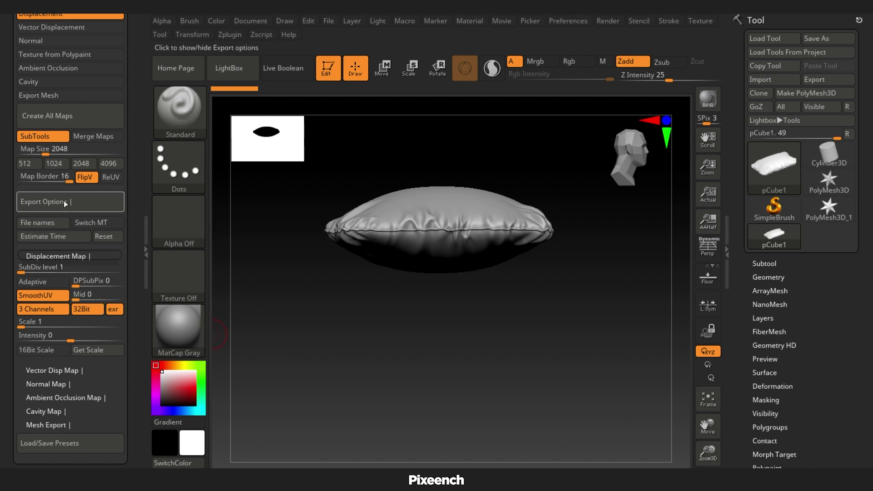
{"action": "left_click_drag", "start_coordinate": [64, 177], "coordinate": [54, 182]}
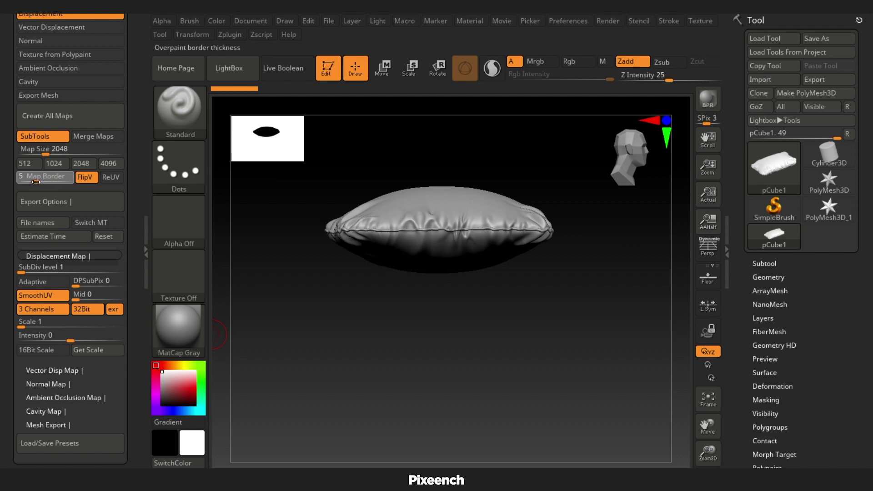
{"action": "left_click", "coordinate": [58, 119]}
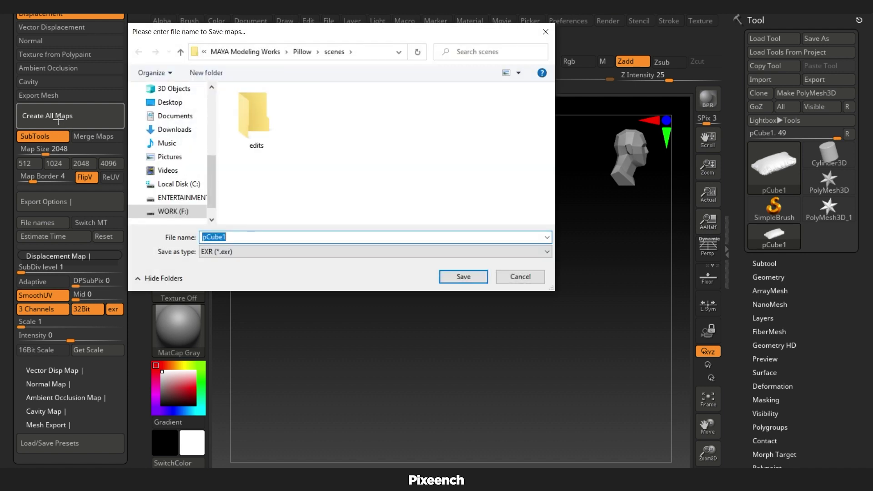
{"action": "type", "text": "Displacement"}
{"action": "left_click", "coordinate": [479, 277]}
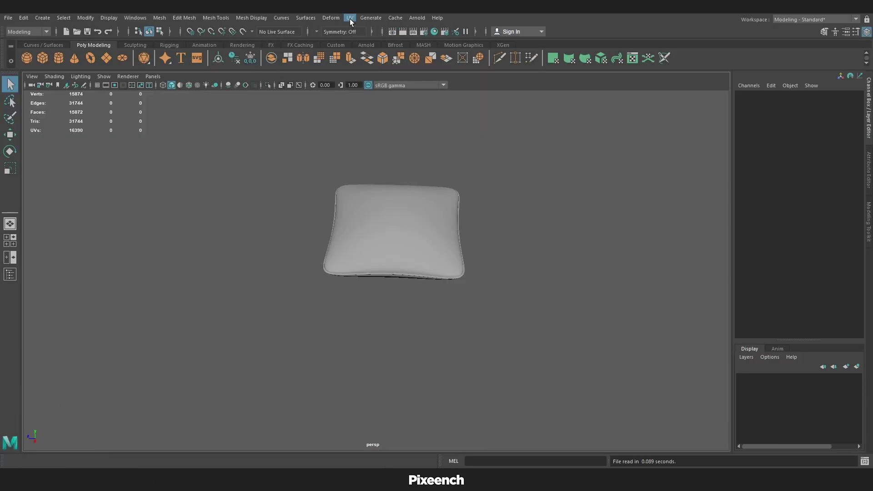
Switch to Maya, open the UV Editor and select the pillow to show its UV shells
{"action": "left_click", "coordinate": [350, 18]}
{"action": "left_click", "coordinate": [371, 35]}
{"action": "left_click", "coordinate": [375, 223]}
Save a 2048 x 2048 PNG snapshot of the pillow's UV layout as UV in the sourceimages folder
{"action": "left_click", "coordinate": [643, 95]}
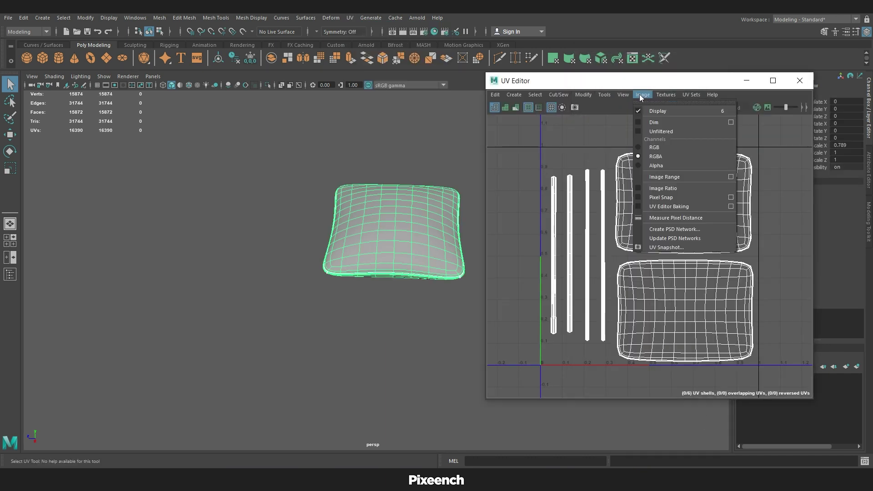
{"action": "left_click", "coordinate": [662, 223]}
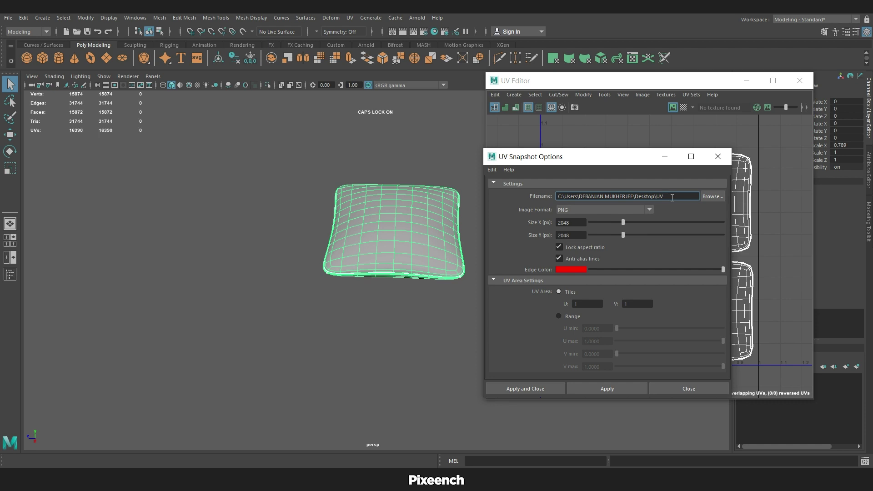
{"action": "left_click", "coordinate": [712, 196]}
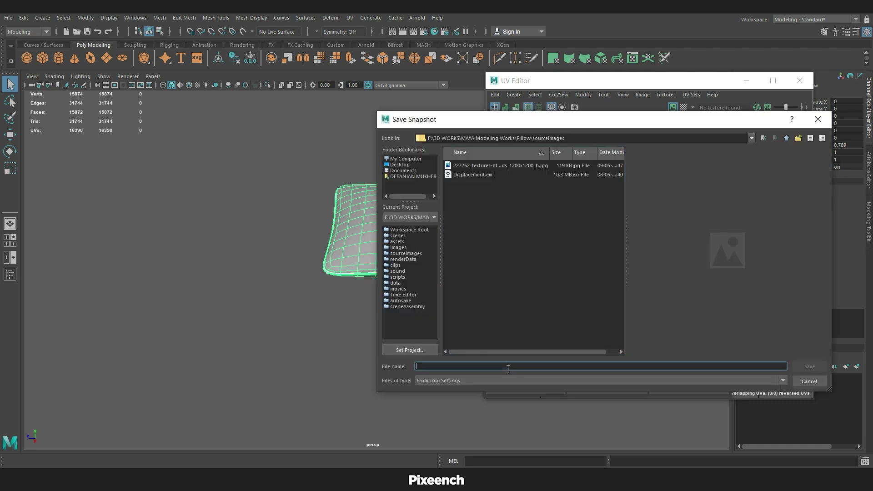
{"action": "type", "text": "UV"}
{"action": "left_click", "coordinate": [798, 366]}
{"action": "left_click", "coordinate": [543, 391]}
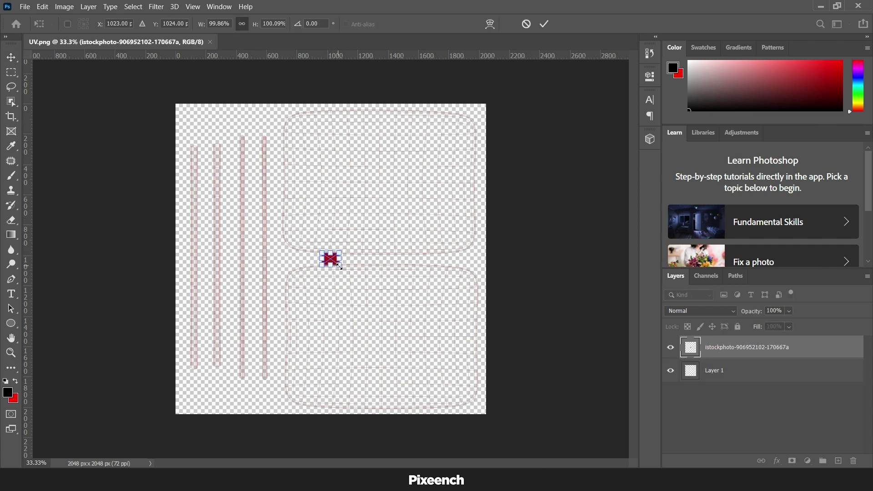
In Photoshop, enlarge the placed red fabric image to about 541% at the canvas's upper-left corner and hide Layer 1
{"action": "left_click_drag", "start_coordinate": [340, 266], "coordinate": [271, 174]}
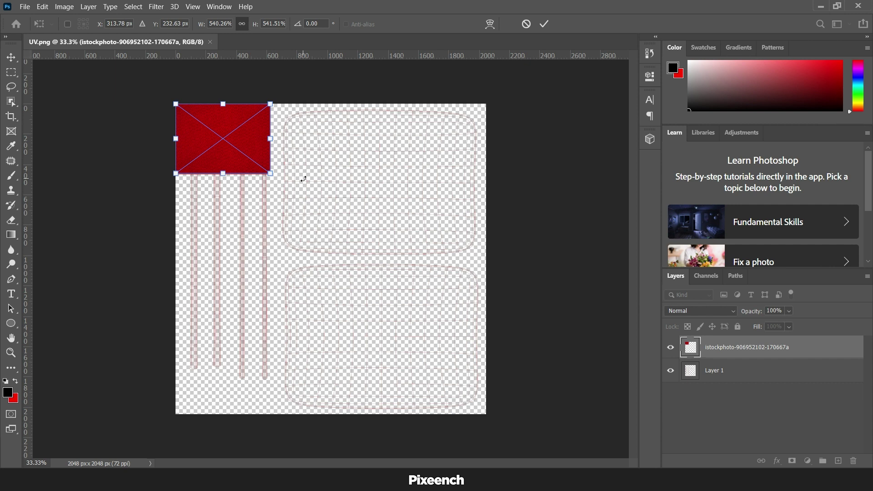
{"action": "key", "text": "Return"}
{"action": "key", "text": "ctrl+plus"}
{"action": "key", "text": "ctrl+plus"}
{"action": "left_click_drag", "start_coordinate": [187, 109], "coordinate": [347, 326]}
{"action": "left_click", "coordinate": [670, 371]}
Duplicate the red fabric tile to the right so that it slightly overlaps the first one
{"action": "mouse_move", "coordinate": [312, 263]}
{"action": "left_mouse_down", "text": "alt"}
{"action": "mouse_move", "coordinate": [436, 272]}
{"action": "mouse_move", "coordinate": [499, 263]}
{"action": "mouse_move", "coordinate": [496, 275]}
{"action": "mouse_move", "coordinate": [531, 275]}
{"action": "mouse_move", "coordinate": [519, 273]}
{"action": "left_mouse_up", "text": "alt"}
{"action": "key", "text": "ctrl+plus"}
{"action": "key", "text": "ctrl+plus"}
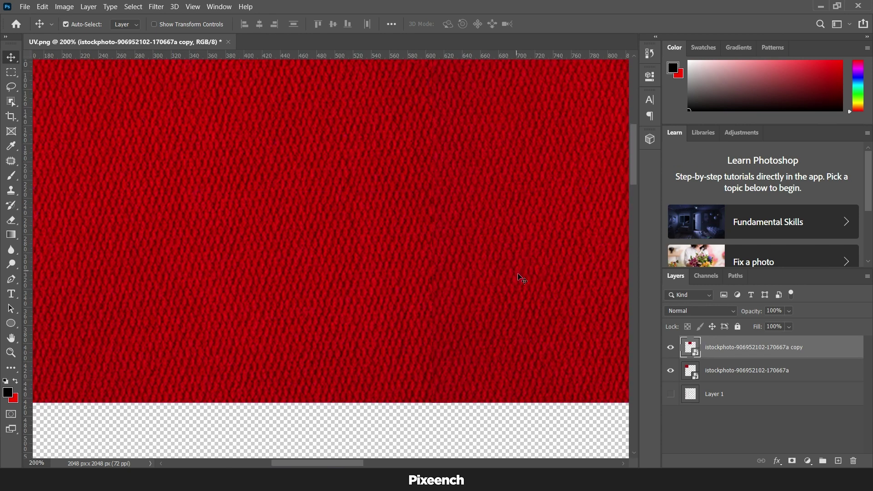
Soften the copied tile's left edge with the Eraser while the original tile is hidden, and show the original again
{"action": "left_click", "coordinate": [670, 371]}
{"action": "key", "text": "e"}
{"action": "left_click", "coordinate": [426, 344]}
{"action": "left_click", "coordinate": [444, 199]}
{"action": "mouse_move", "coordinate": [417, 390]}
{"action": "left_mouse_down"}
{"action": "mouse_move", "coordinate": [429, 400]}
{"action": "mouse_move", "coordinate": [426, 83]}
{"action": "mouse_move", "coordinate": [428, 419]}
{"action": "left_mouse_up"}
{"action": "left_click_drag", "start_coordinate": [378, 166], "coordinate": [375, 262]}
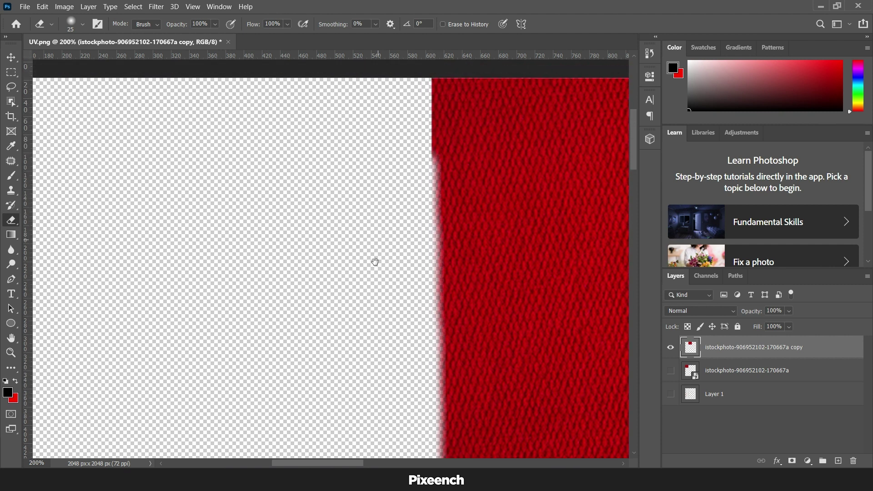
{"action": "left_click_drag", "start_coordinate": [383, 133], "coordinate": [378, 199]}
{"action": "mouse_move", "coordinate": [422, 144]}
{"action": "left_mouse_down"}
{"action": "mouse_move", "coordinate": [418, 257]}
{"action": "mouse_move", "coordinate": [411, 226]}
{"action": "left_mouse_up"}
{"action": "left_click_drag", "start_coordinate": [394, 285], "coordinate": [393, 200]}
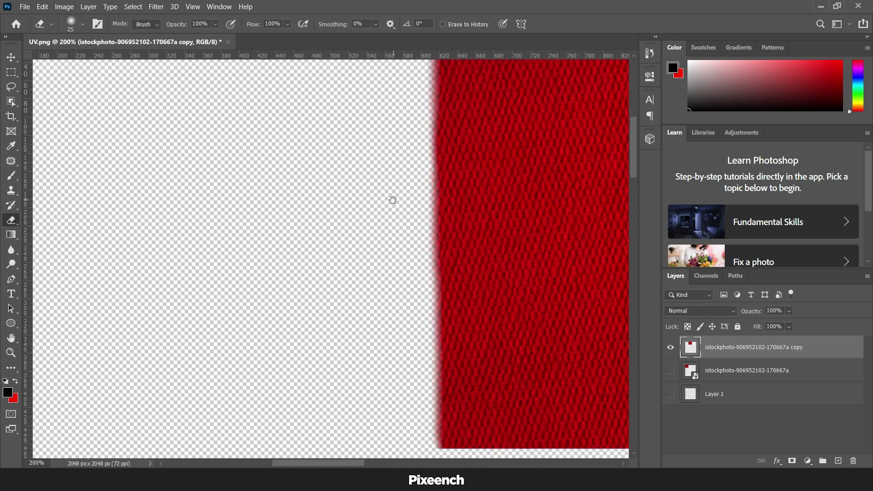
{"action": "left_click", "coordinate": [668, 372]}
Duplicate the softened fabric tile twice more to the right to fill the row across the canvas
{"action": "left_click", "coordinate": [11, 57]}
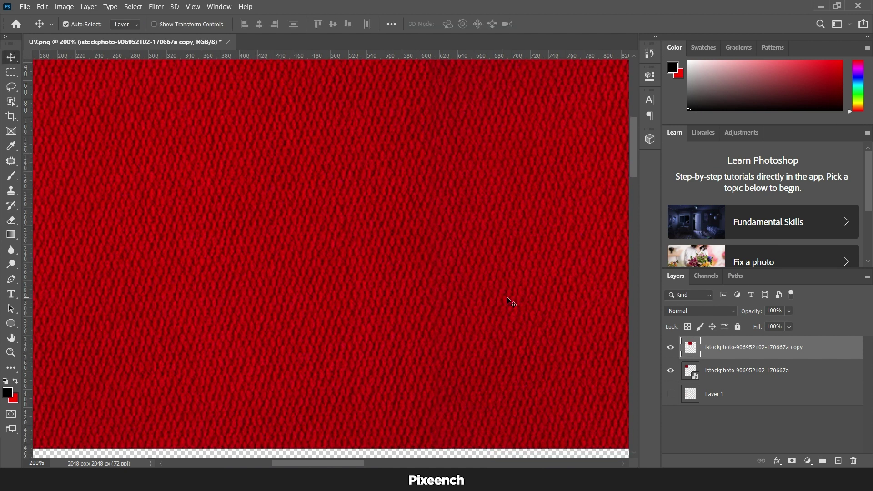
{"action": "left_click_drag", "start_coordinate": [299, 140], "coordinate": [549, 277], "text": "alt"}
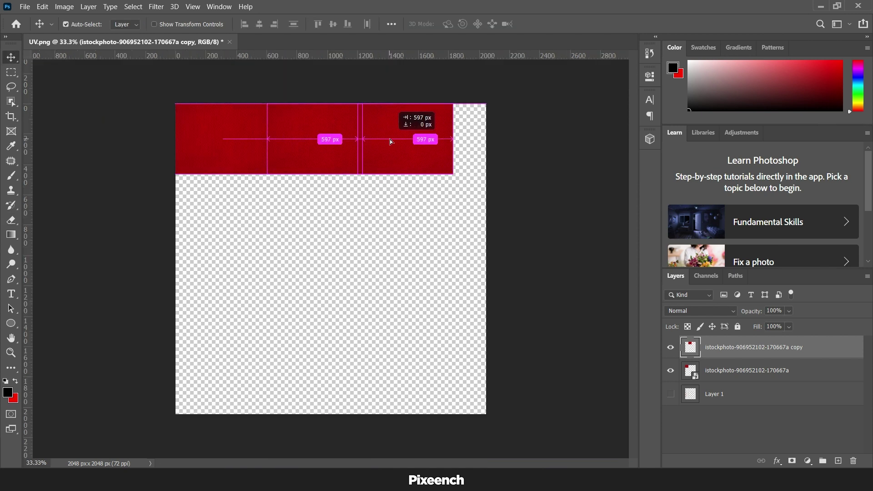
{"action": "scroll", "coordinate": [427, 157], "scroll_direction": "up", "scroll_amount": 2, "text": "alt"}
{"action": "left_click", "coordinate": [602, 358]}
{"action": "scroll", "coordinate": [570, 349], "scroll_direction": "down", "scroll_amount": 2, "text": "alt"}
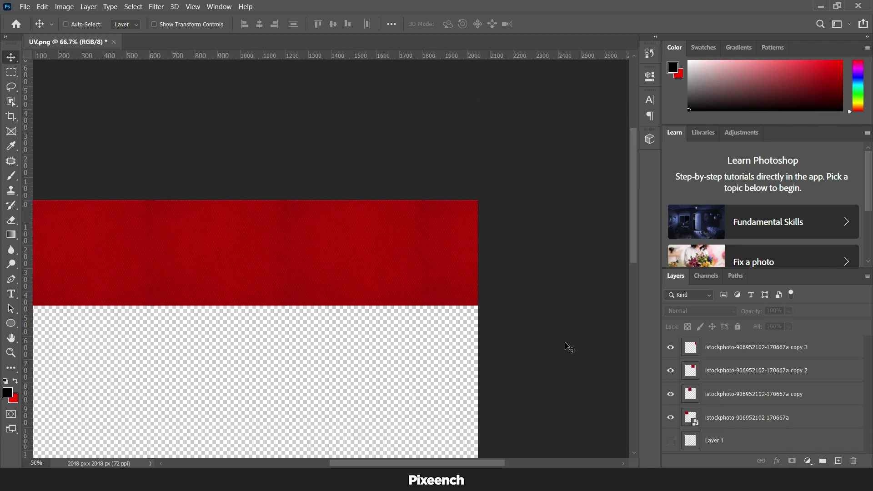
Select the four fabric layers and scale them together to 84.91% so the row fits the canvas width
{"action": "left_click", "coordinate": [724, 426]}
{"action": "left_click", "coordinate": [709, 350], "text": "shift"}
{"action": "key", "text": "ctrl+y"}
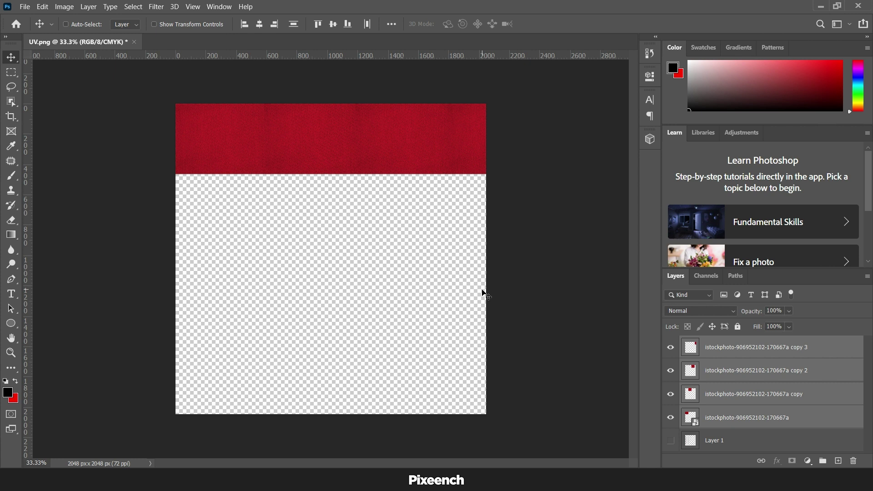
{"action": "key", "text": "ctrl+t"}
{"action": "left_click_drag", "start_coordinate": [542, 171], "coordinate": [485, 170]}
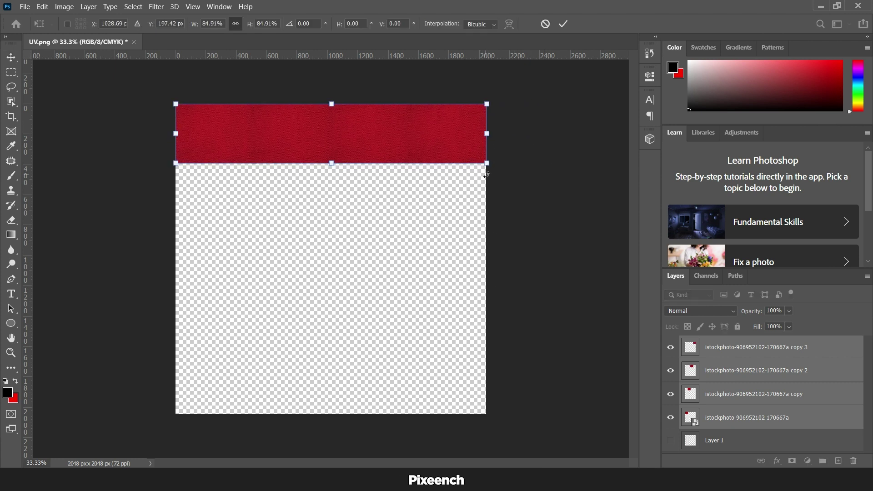
{"action": "key", "text": "ctrl+y"}
{"action": "key", "text": "Return"}
Merge the fabric row into one layer, duplicate it directly below and nudge the copy upward to overlap
{"action": "key", "text": "ctrl+e"}
{"action": "left_click_drag", "start_coordinate": [382, 147], "coordinate": [385, 205], "text": "alt"}
{"action": "key", "text": "Up"}
{"action": "key", "text": "Up"}
{"action": "key", "text": "Up"}
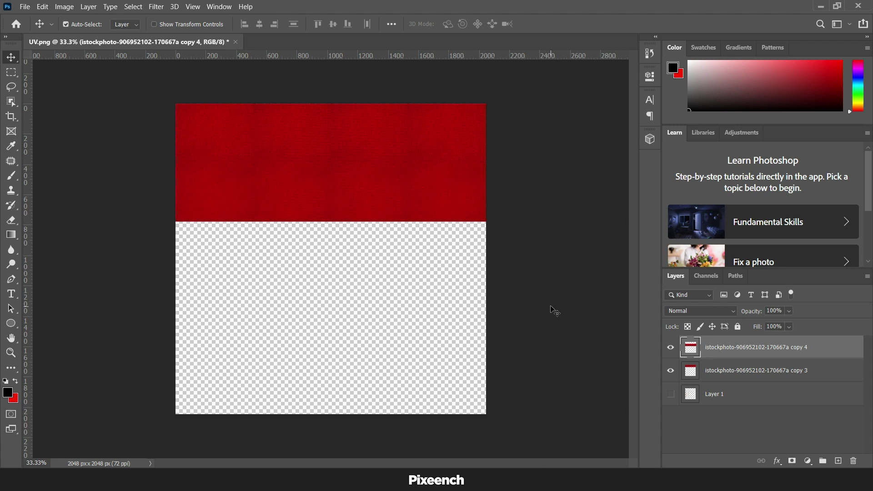
Duplicate the fabric rows down to the canvas's lower edge and merge all fabric layers into one
{"action": "left_click", "coordinate": [734, 373], "text": "shift"}
{"action": "left_click_drag", "start_coordinate": [429, 192], "coordinate": [421, 307], "text": "alt"}
{"action": "left_click_drag", "start_coordinate": [462, 336], "coordinate": [452, 428]}
{"action": "key", "text": "ctrl+alt+a"}
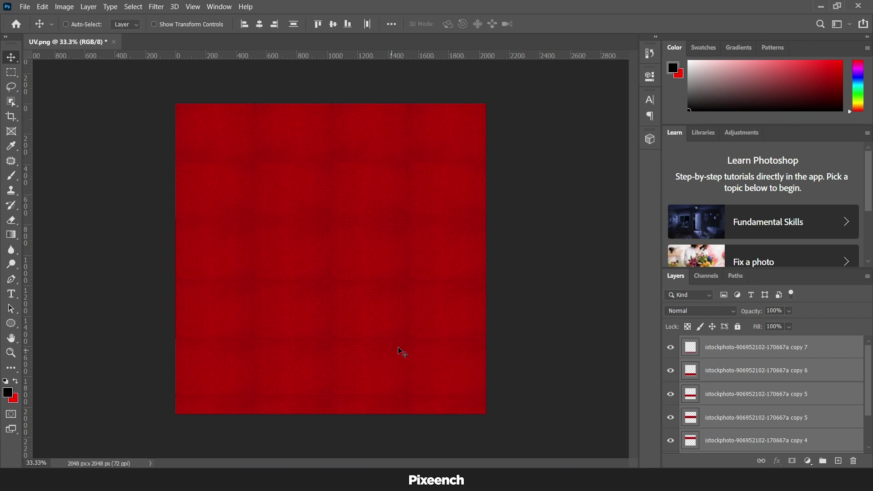
{"action": "key", "text": "ctrl+e"}
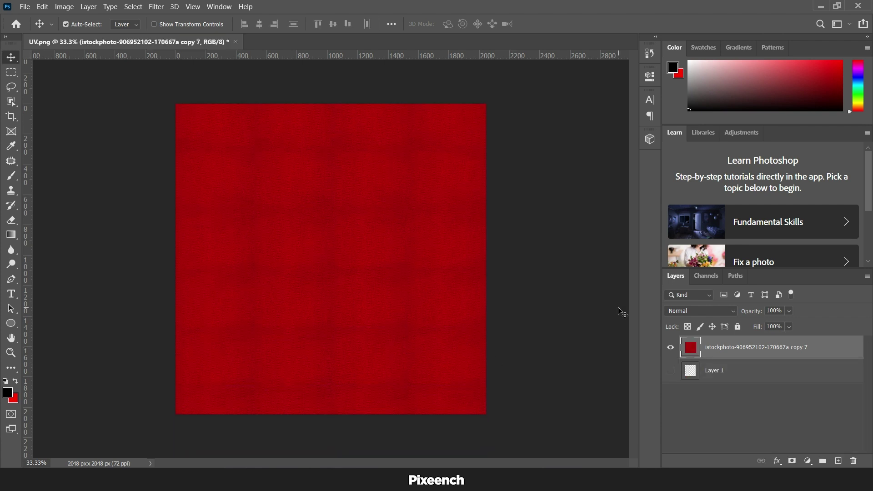
Generate a normal map from the merged fabric layer with blur 0.5 and detail scale 80%
{"action": "left_click", "coordinate": [156, 7]}
{"action": "mouse_move", "coordinate": [173, 116]}
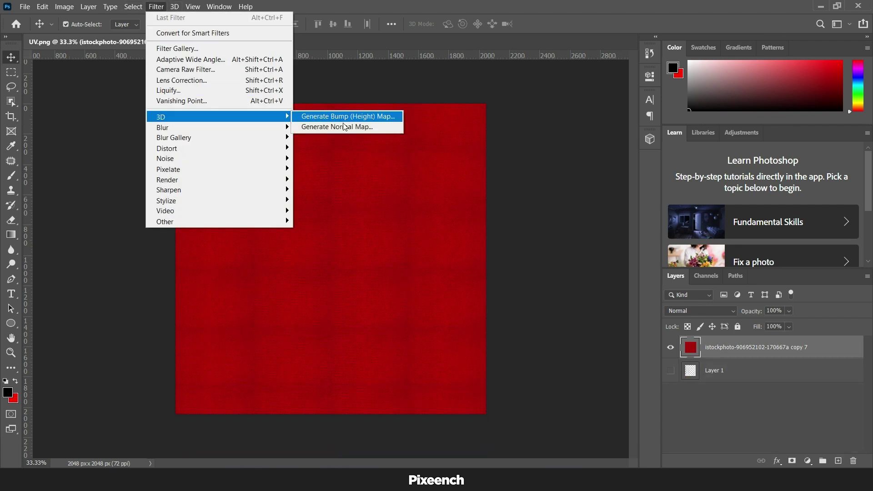
{"action": "left_click", "coordinate": [346, 126]}
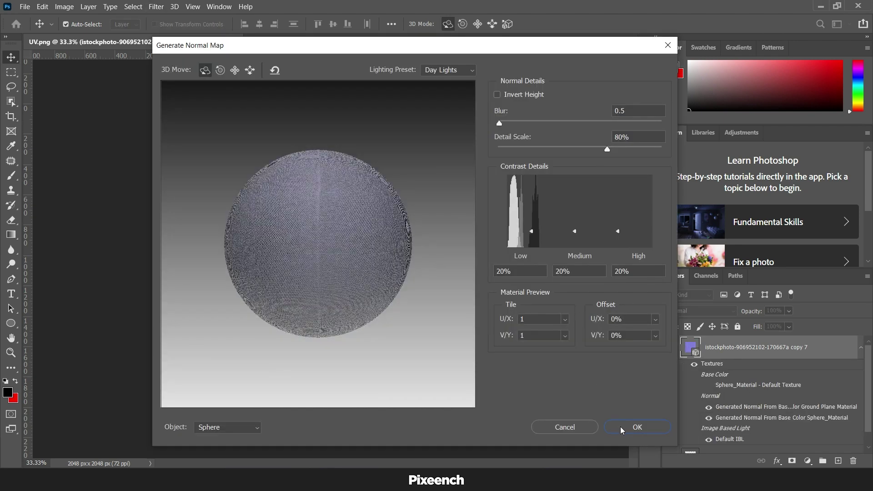
{"action": "left_click", "coordinate": [622, 431]}
Save the image as a TIFF named Normal Map in sourceimages with no compression and layers included, and collapse the 3D panel
{"action": "left_click", "coordinate": [25, 7]}
{"action": "left_click", "coordinate": [69, 138]}
{"action": "type", "text": "Normal Map"}
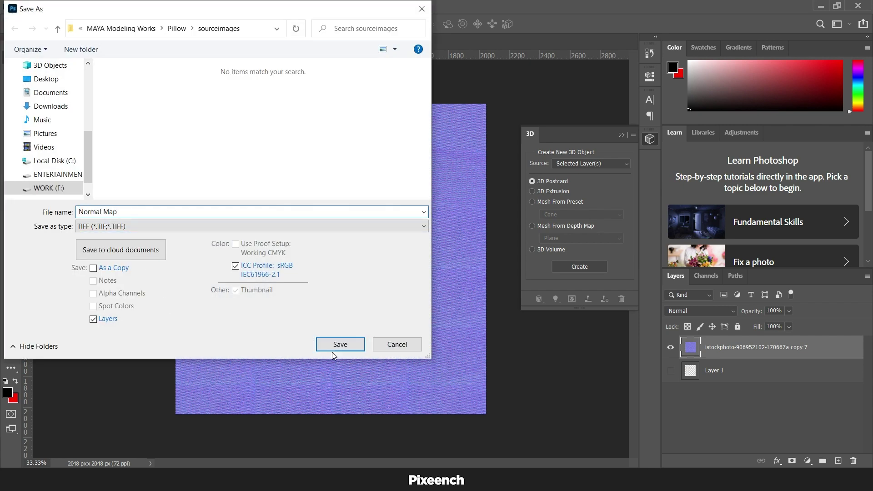
{"action": "left_click", "coordinate": [336, 347]}
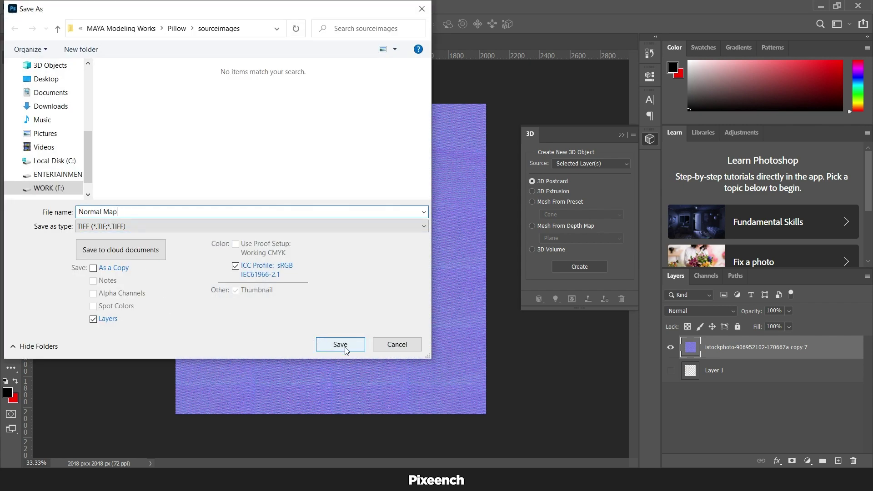
{"action": "left_click", "coordinate": [574, 111]}
{"action": "left_click", "coordinate": [404, 190]}
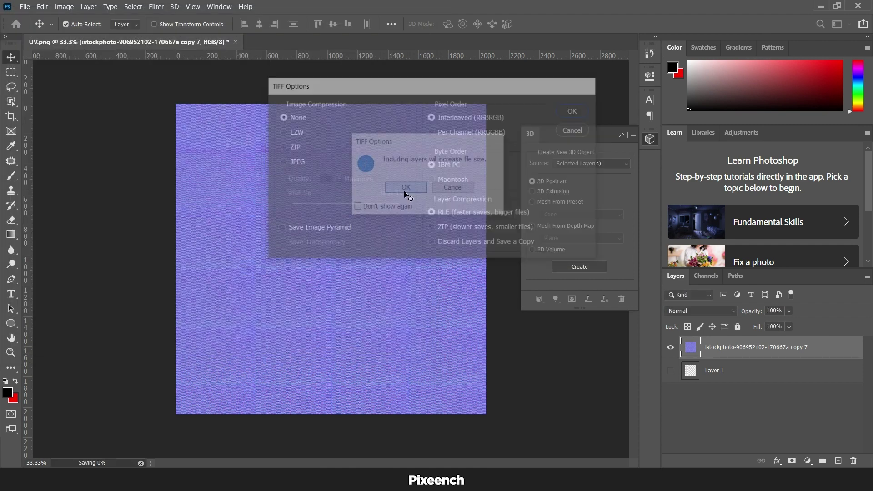
{"action": "left_click", "coordinate": [622, 134]}
Place the red plaid fabric image at the canvas's upper-left corner over the normal map and duplicate it to the right
{"action": "left_click", "coordinate": [546, 261]}
{"action": "left_click_drag", "start_coordinate": [377, 355], "coordinate": [408, 271]}
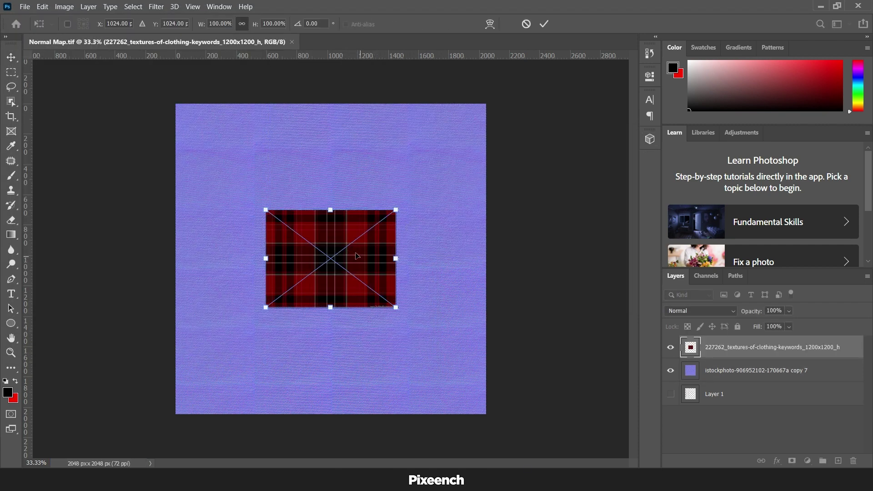
{"action": "key", "text": "Return"}
{"action": "key", "text": "ctrl+plus"}
{"action": "key", "text": "ctrl+plus"}
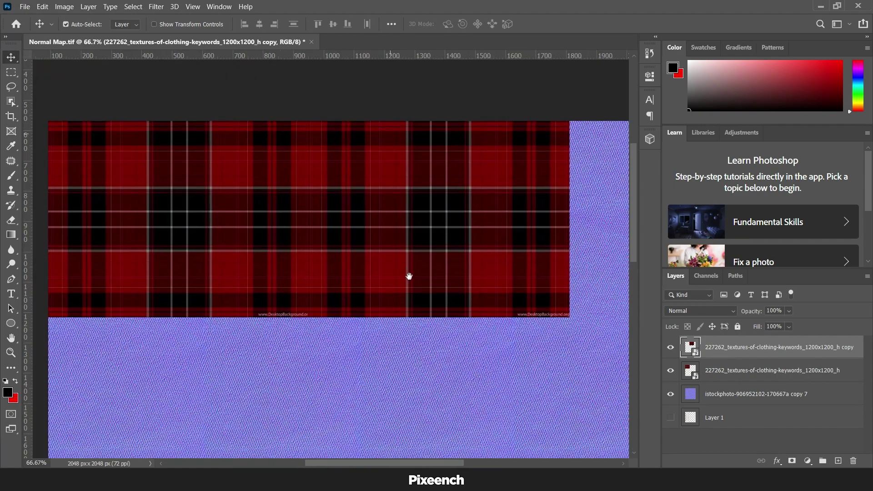
Align the duplicated plaid tile against the right edge of the first tile so the pattern continues
{"action": "left_click_drag", "start_coordinate": [332, 242], "coordinate": [366, 244]}
{"action": "left_click_drag", "start_coordinate": [423, 244], "coordinate": [441, 245]}
{"action": "key", "text": "ctrl+minus"}
{"action": "key", "text": "ctrl+minus"}
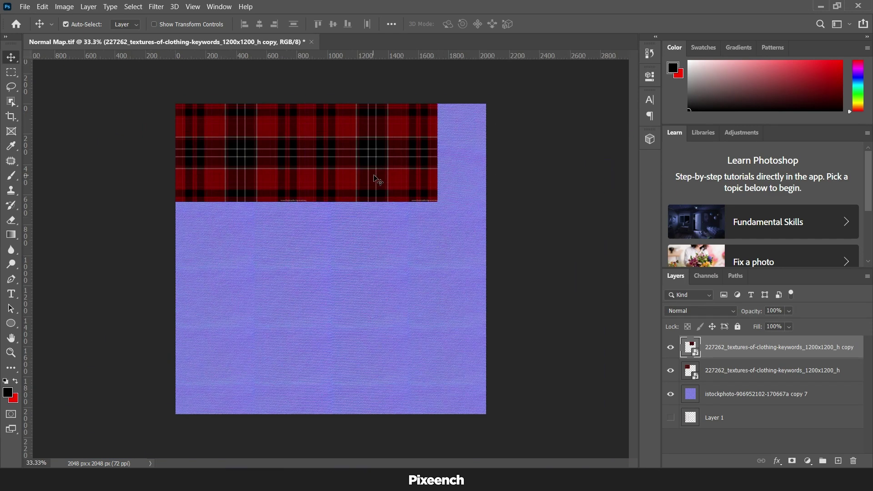
Try to fill the canvas width with a third plaid tile, scaling all three to 79.36% and merging them
{"action": "left_click_drag", "start_coordinate": [380, 183], "coordinate": [573, 200], "text": "alt"}
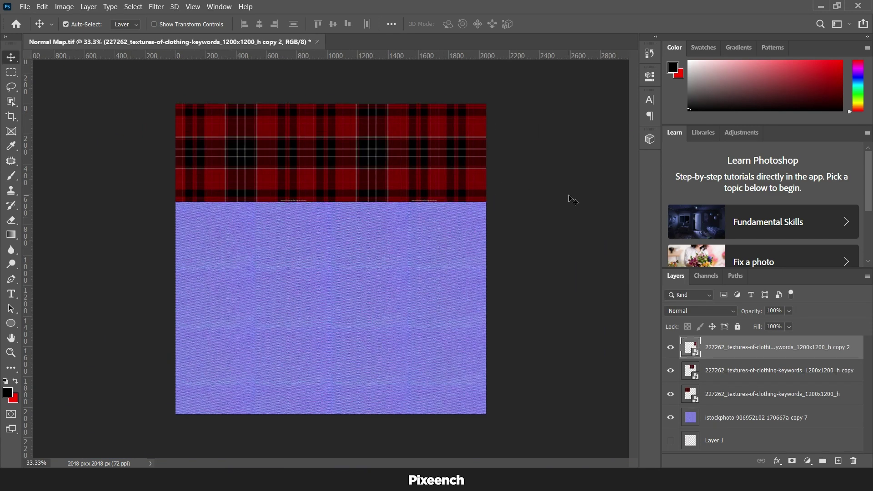
{"action": "left_click", "coordinate": [716, 396], "text": "shift"}
{"action": "key", "text": "ctrl+t"}
{"action": "left_click_drag", "start_coordinate": [570, 201], "coordinate": [486, 191]}
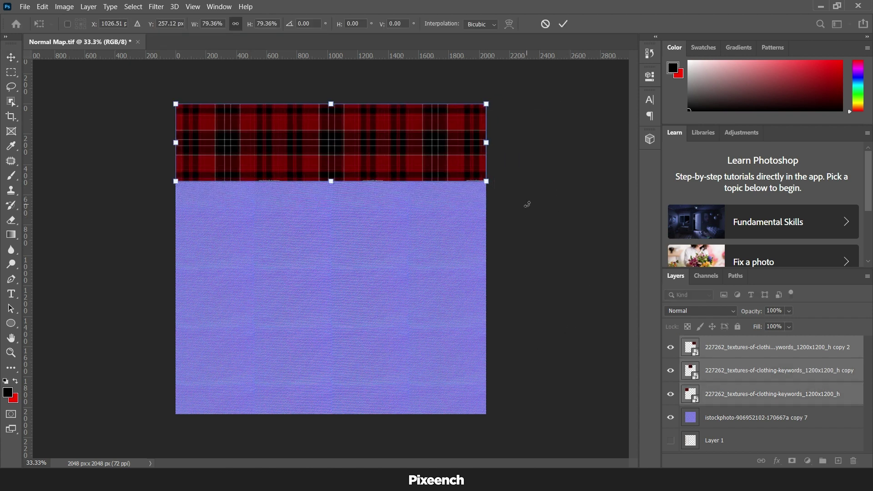
{"action": "key", "text": "Return"}
{"action": "key", "text": "ctrl+e"}
Try to duplicate the merged plaid row directly below itself and nudge it until the pattern lines match
{"action": "left_click_drag", "start_coordinate": [391, 160], "coordinate": [411, 234], "text": "alt"}
{"action": "key", "text": "ctrl+plus"}
{"action": "key", "text": "ctrl+plus"}
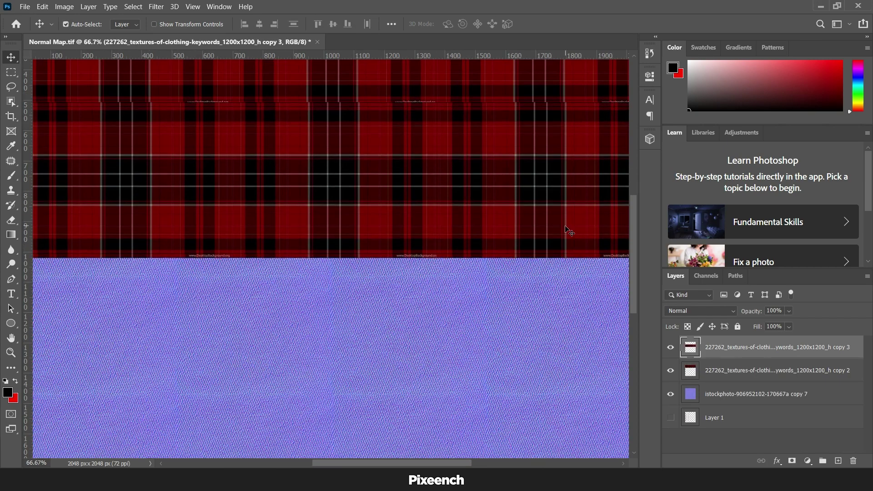
{"action": "key", "text": "Left"}
{"action": "key", "text": "Down"}
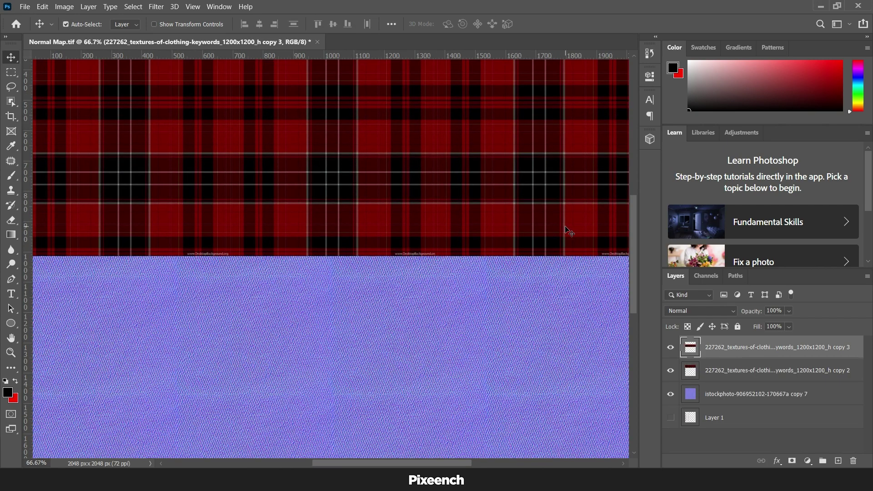
{"action": "key", "text": "ctrl+minus"}
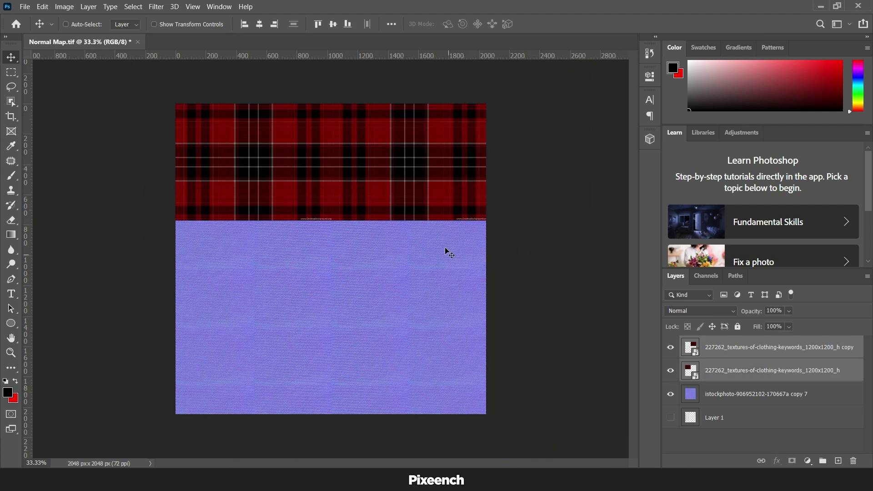
Merge the two plaid tiles into a full-width row and duplicate it downward twice to cover the whole canvas
{"action": "key", "text": "ctrl+e"}
{"action": "left_click_drag", "start_coordinate": [392, 195], "coordinate": [396, 306], "text": "alt"}
{"action": "key", "text": "ctrl+e"}
{"action": "key", "text": "ctrl+j"}
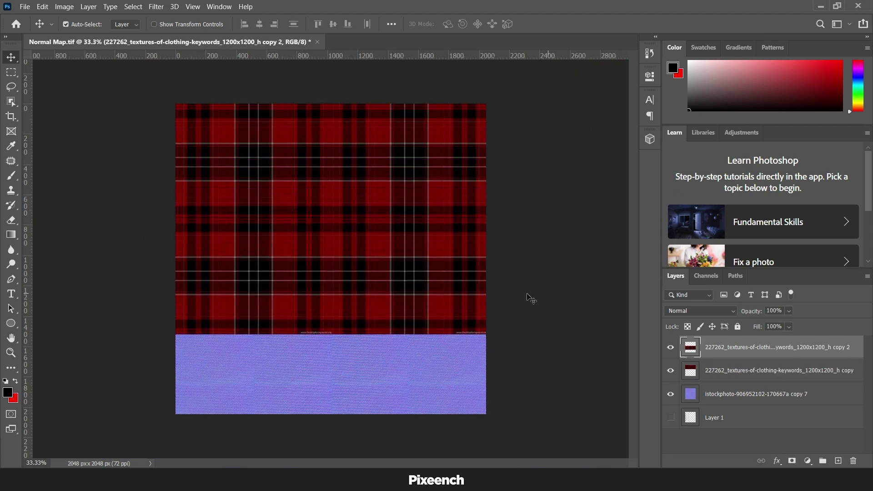
{"action": "left_click_drag", "start_coordinate": [452, 295], "coordinate": [440, 393], "text": "alt"}
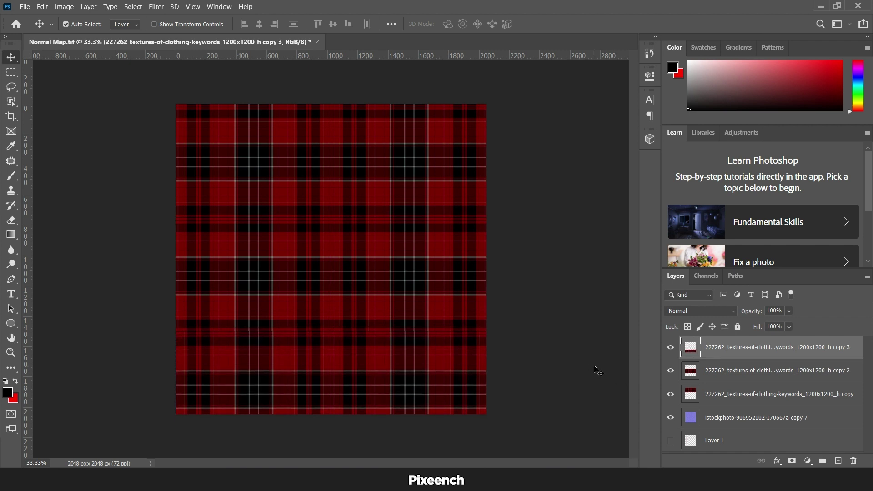
{"action": "left_click", "coordinate": [678, 386], "text": "shift"}
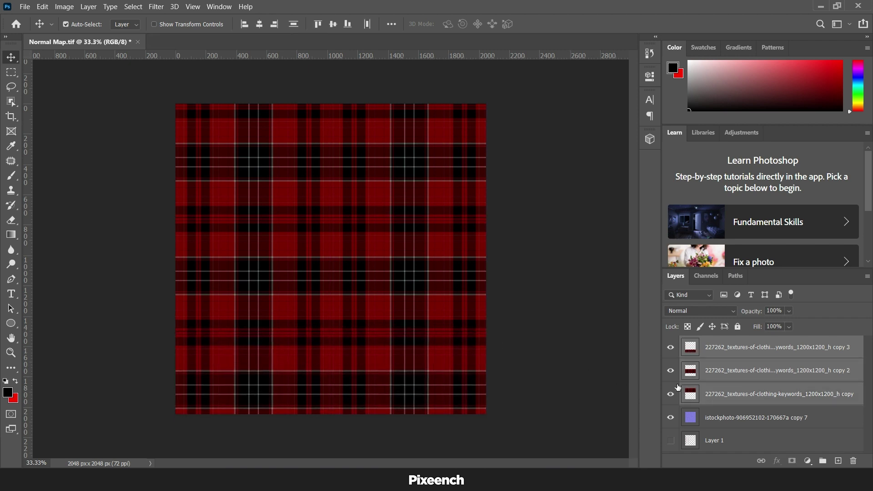
{"action": "left_click", "coordinate": [600, 336]}
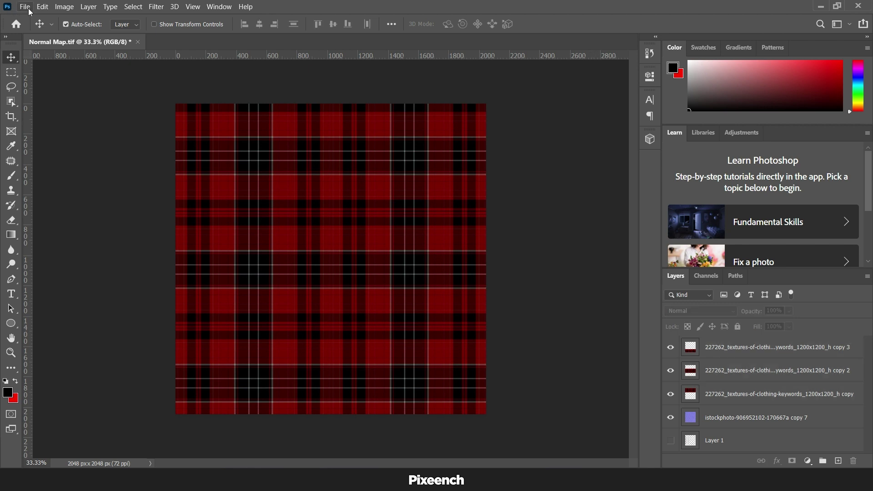
Save the plaid image as a TIFF named Texture in the sourceimages folder with layers included
{"action": "left_click", "coordinate": [25, 7]}
{"action": "left_click", "coordinate": [50, 136]}
{"action": "key", "text": "BackSpace"}
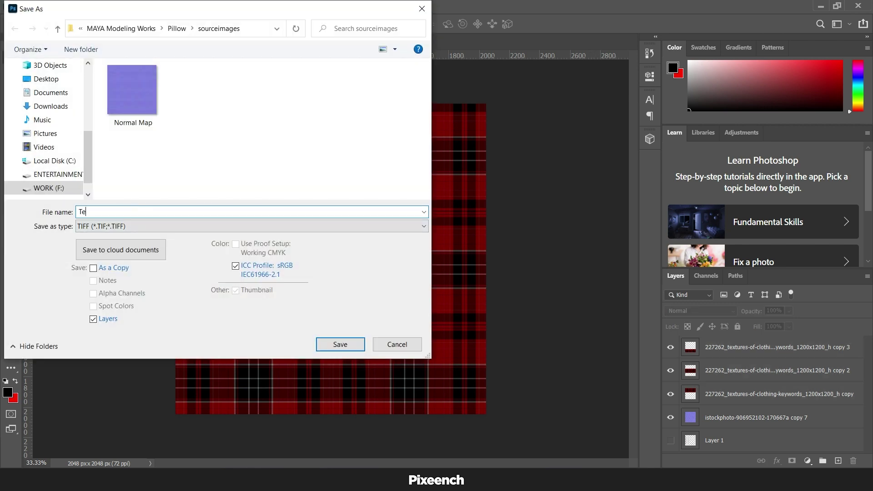
{"action": "key", "text": "Return"}
{"action": "key", "text": "Return"}
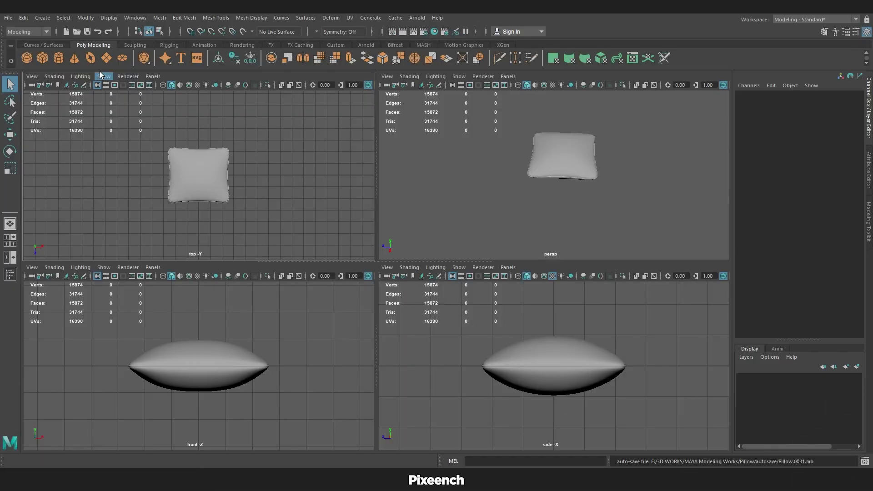
Switch to Maya and draw a large polygon plane around the pillow in the top view
{"action": "key", "text": "space"}
{"action": "scroll", "coordinate": [248, 221], "scroll_direction": "down", "scroll_amount": 3}
{"action": "left_click_drag", "start_coordinate": [241, 187], "coordinate": [501, 346]}
{"action": "key", "text": "space"}
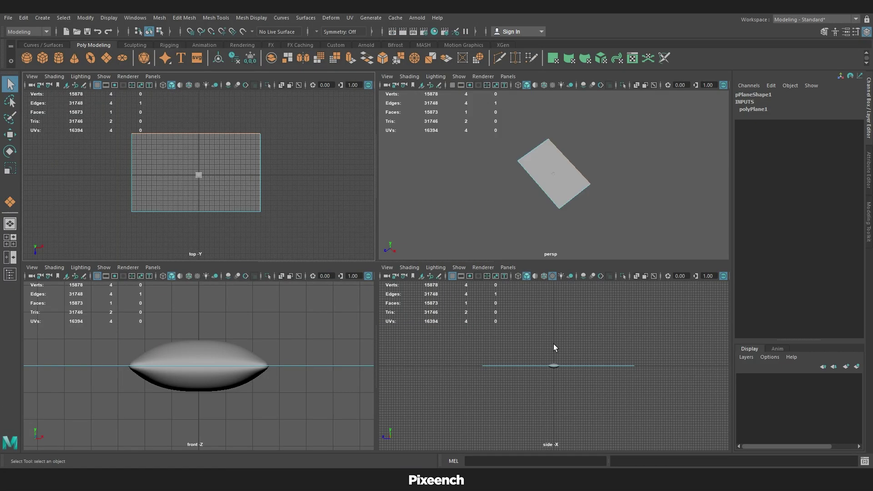
Extrude the plane's rear edge upward about 68 units to form a backdrop wall
{"action": "scroll", "coordinate": [601, 385], "scroll_direction": "down", "scroll_amount": 3}
{"action": "left_click", "coordinate": [625, 310]}
{"action": "left_click_drag", "start_coordinate": [570, 341], "coordinate": [574, 306]}
{"action": "left_click_drag", "start_coordinate": [618, 196], "coordinate": [618, 154], "text": "alt"}
{"action": "left_click_drag", "start_coordinate": [574, 103], "coordinate": [575, 112]}
{"action": "left_click_drag", "start_coordinate": [635, 170], "coordinate": [624, 180], "text": "alt"}
{"action": "key", "text": "q"}
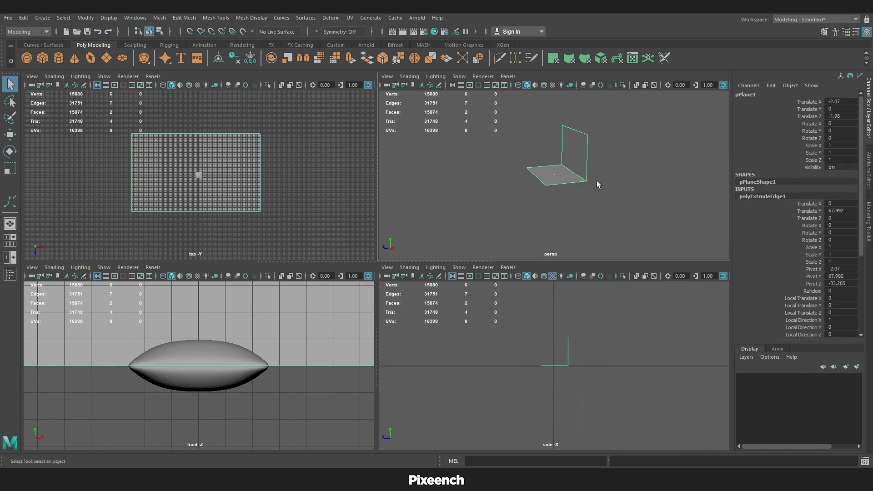
Bevel the backdrop's corner edge with fraction 0.1 and 2 segments, and display the backdrop in smooth preview
{"action": "scroll", "coordinate": [569, 200], "scroll_direction": "up", "scroll_amount": 3}
{"action": "key", "text": "space"}
{"action": "right_click", "coordinate": [378, 232]}
{"action": "left_click", "coordinate": [377, 206]}
{"action": "left_click", "coordinate": [349, 336]}
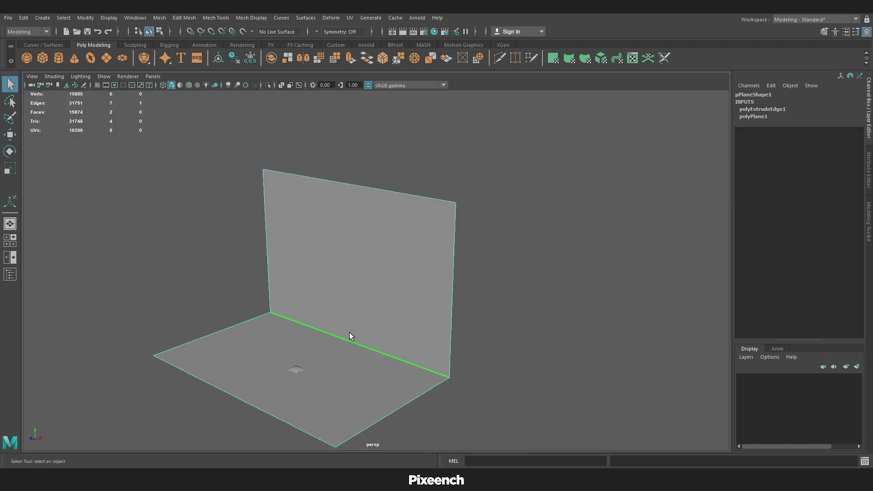
{"action": "double_click", "coordinate": [385, 62]}
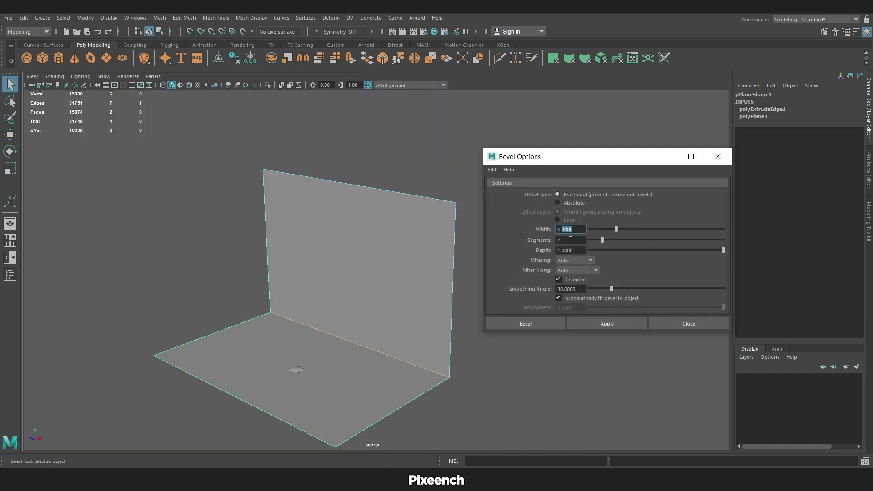
{"action": "left_click", "coordinate": [661, 322]}
{"action": "left_click_drag", "start_coordinate": [514, 305], "coordinate": [473, 302], "text": "alt"}
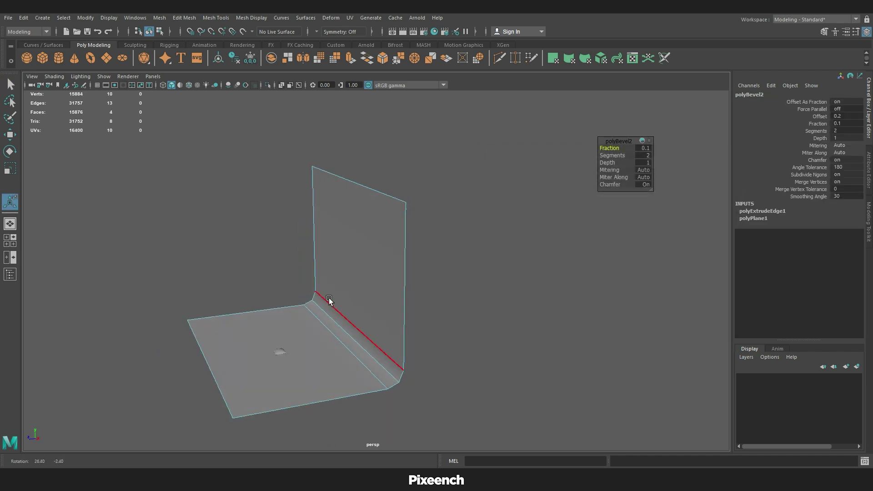
{"action": "right_click_drag", "start_coordinate": [329, 296], "coordinate": [370, 272]}
{"action": "left_click_drag", "start_coordinate": [540, 255], "coordinate": [570, 245], "text": "alt"}
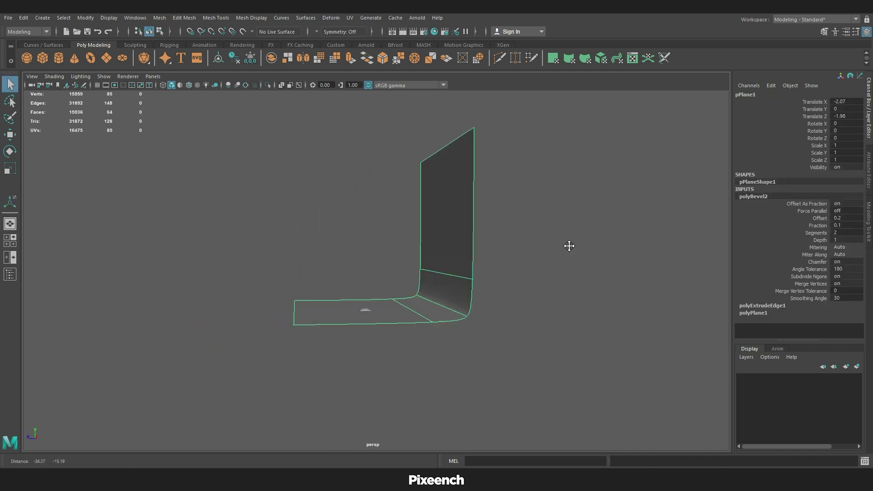
Raise the pillow in the side view so it rests on the backdrop's floor
{"action": "key", "text": "space"}
{"action": "key", "text": "space"}
{"action": "scroll", "coordinate": [464, 318], "scroll_direction": "up", "scroll_amount": 13}
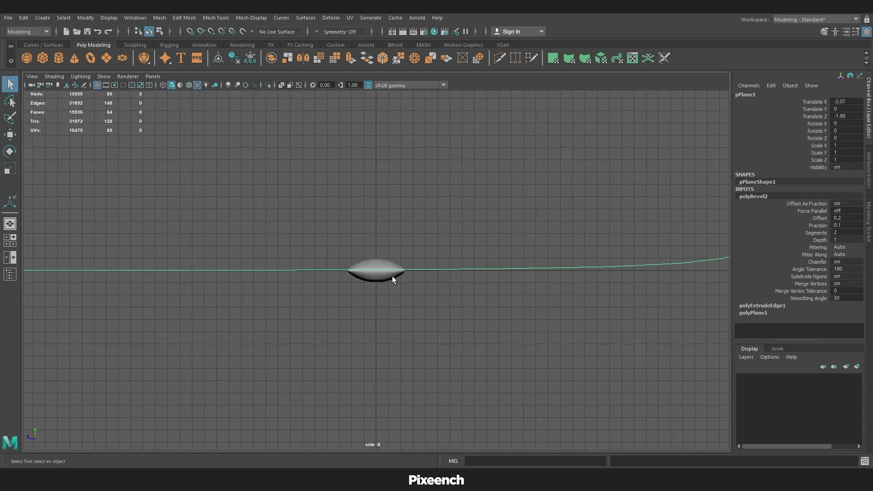
{"action": "left_click", "coordinate": [392, 277]}
{"action": "key", "text": "w"}
{"action": "left_click_drag", "start_coordinate": [379, 224], "coordinate": [382, 196]}
{"action": "left_click", "coordinate": [455, 266]}
{"action": "key", "text": "space"}
{"action": "key", "text": "space"}
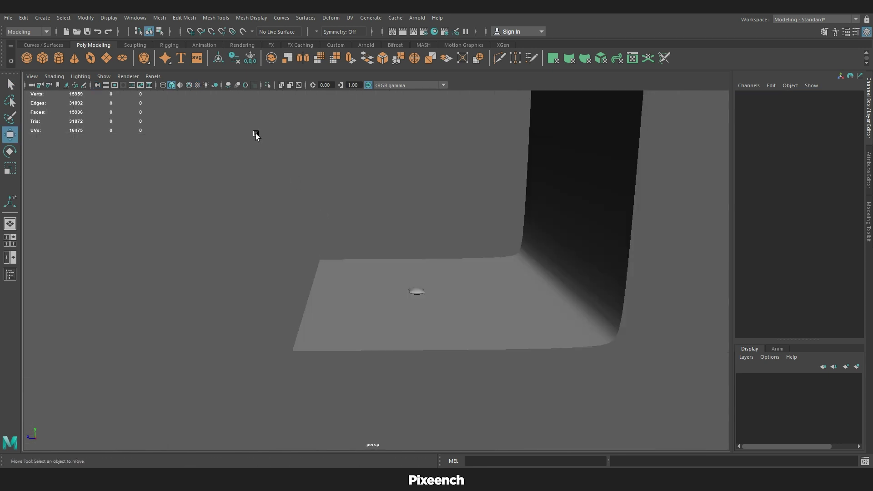
Create an Arnold area light scaled to 11.674 in front of the pillow at height 8.5 and duplicate it
{"action": "left_click", "coordinate": [367, 45]}
{"action": "left_click", "coordinate": [26, 57]}
{"action": "left_click_drag", "start_coordinate": [367, 304], "coordinate": [310, 343]}
{"action": "key", "text": "r"}
{"action": "key", "text": "w"}
{"action": "left_click_drag", "start_coordinate": [254, 248], "coordinate": [254, 221]}
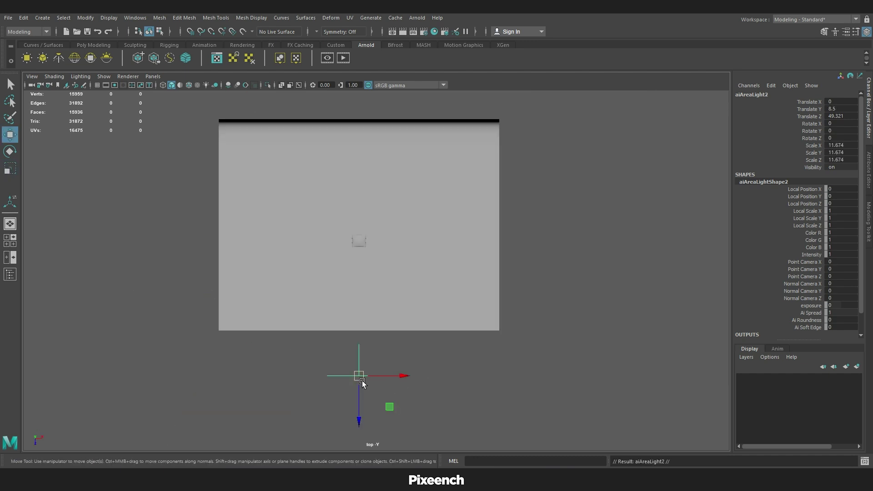
Move the duplicate light beside the pillow to about X 40, Z 8.3 and rotate it 80.631 degrees around Y
{"action": "left_click_drag", "start_coordinate": [362, 383], "coordinate": [465, 293]}
{"action": "key", "text": "e"}
{"action": "left_click_drag", "start_coordinate": [497, 263], "coordinate": [470, 269]}
{"action": "key", "text": "w"}
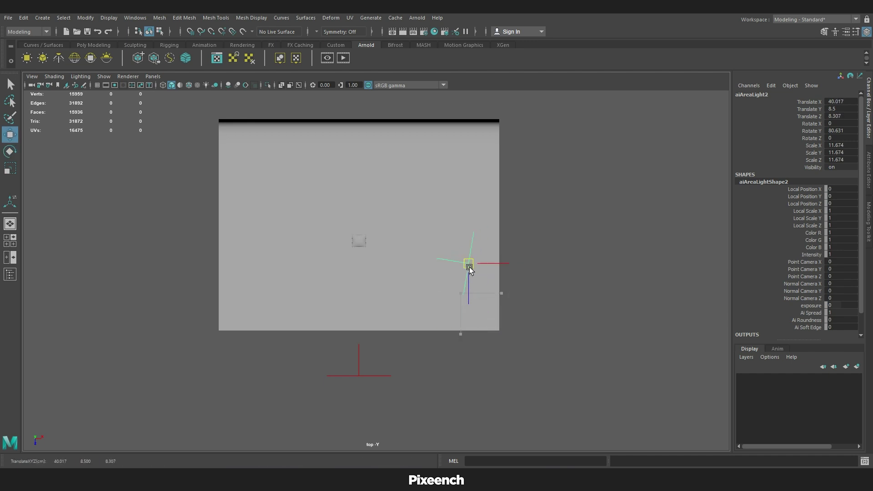
Move the first area light closer to the pillow, tilt it downward and raise it above the floor
{"action": "left_click", "coordinate": [355, 383]}
{"action": "left_click", "coordinate": [359, 376]}
{"action": "left_click_drag", "start_coordinate": [360, 416], "coordinate": [369, 370]}
{"action": "key", "text": "space"}
{"action": "key", "text": "space"}
{"action": "key", "text": "e"}
{"action": "left_click_drag", "start_coordinate": [290, 221], "coordinate": [292, 245]}
{"action": "key", "text": "w"}
{"action": "left_click_drag", "start_coordinate": [200, 249], "coordinate": [265, 167]}
Tilt the second area light to Rotate X -15.572 and raise it to about 12.28 units
{"action": "left_click", "coordinate": [344, 242]}
{"action": "key", "text": "e"}
{"action": "left_click_drag", "start_coordinate": [344, 278], "coordinate": [321, 237]}
{"action": "key", "text": "w"}
{"action": "key", "text": "space"}
{"action": "key", "text": "space"}
{"action": "left_click_drag", "start_coordinate": [512, 248], "coordinate": [510, 230]}
Set the second area light's intensity to 10, exposure to 5 and samples to 3
{"action": "left_click_drag", "start_coordinate": [509, 230], "coordinate": [486, 294], "text": "alt"}
{"action": "scroll", "coordinate": [602, 274], "scroll_direction": "up", "scroll_amount": 5}
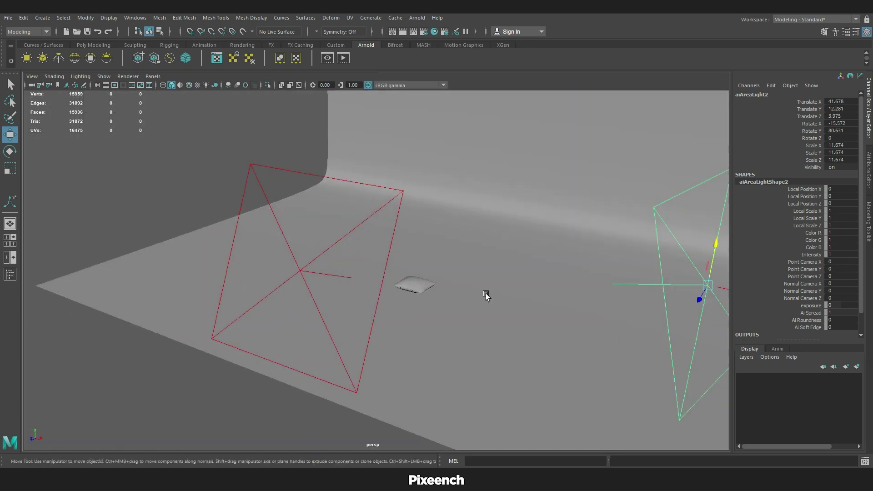
{"action": "scroll", "coordinate": [486, 295], "scroll_direction": "up", "scroll_amount": 3}
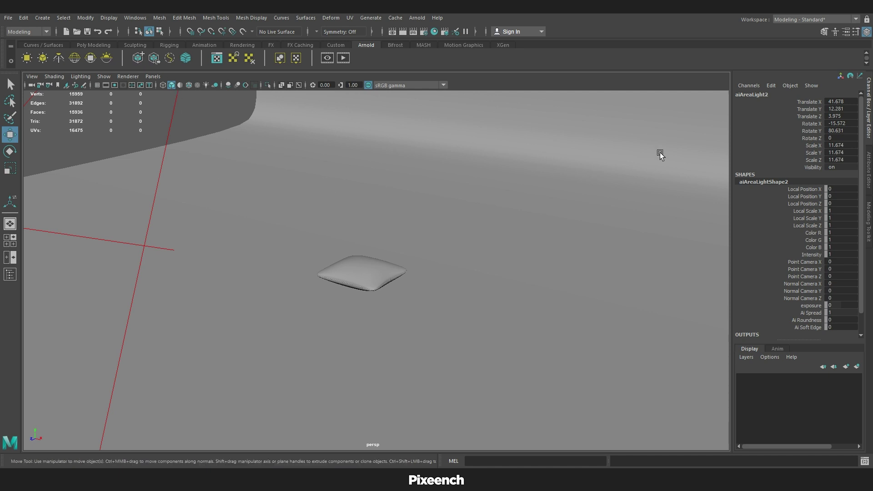
{"action": "left_click", "coordinate": [846, 31]}
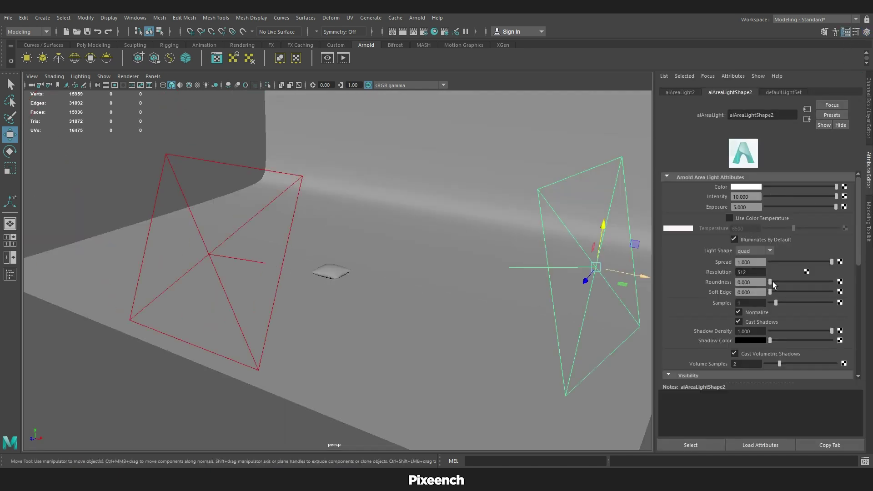
{"action": "left_click_drag", "start_coordinate": [772, 282], "coordinate": [861, 282]}
{"action": "left_click_drag", "start_coordinate": [761, 303], "coordinate": [665, 305]}
{"action": "type", "text": "3"}
{"action": "key", "text": "Return"}
Set the first area light's intensity to 10 and samples to 3
{"action": "left_click", "coordinate": [300, 177]}
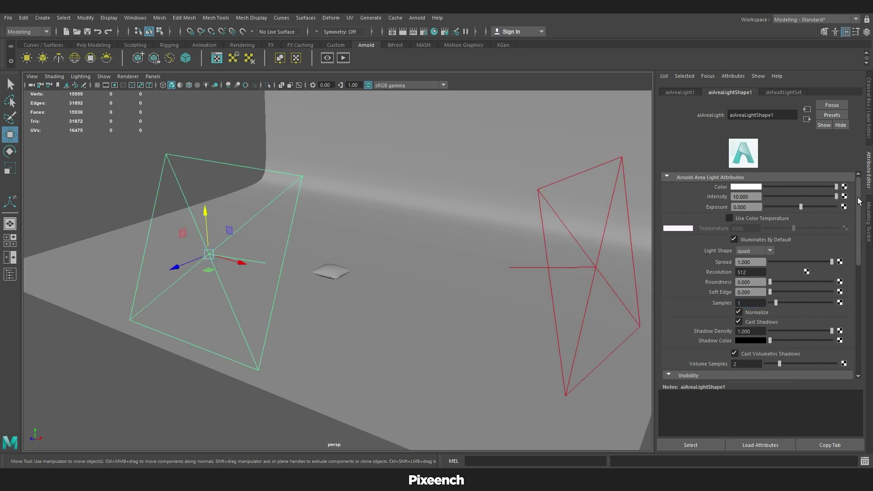
{"action": "type", "text": "3"}
{"action": "key", "text": "Return"}
{"action": "left_click", "coordinate": [163, 369]}
Select the pillow and create an aiStandardSurface material in the Hypershade
{"action": "scroll", "coordinate": [320, 298], "scroll_direction": "up", "scroll_amount": 10}
{"action": "left_click_drag", "start_coordinate": [355, 309], "coordinate": [361, 242], "text": "alt"}
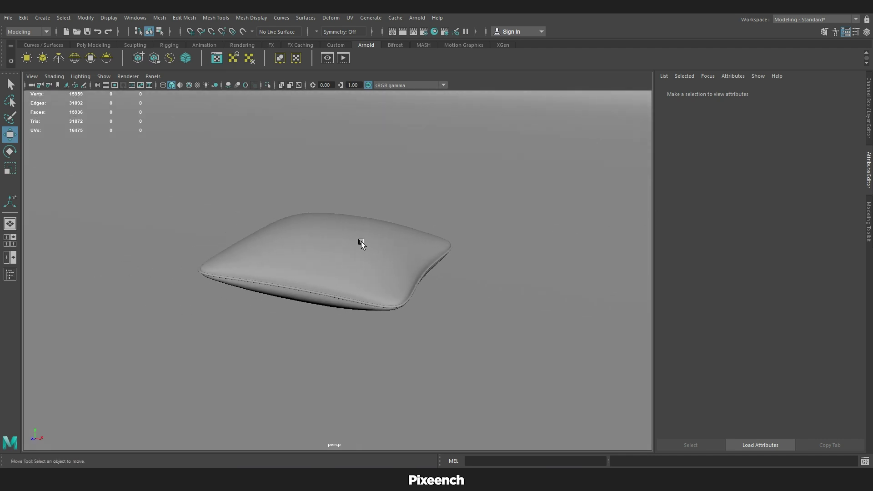
{"action": "left_click", "coordinate": [361, 241]}
{"action": "left_click", "coordinate": [433, 35]}
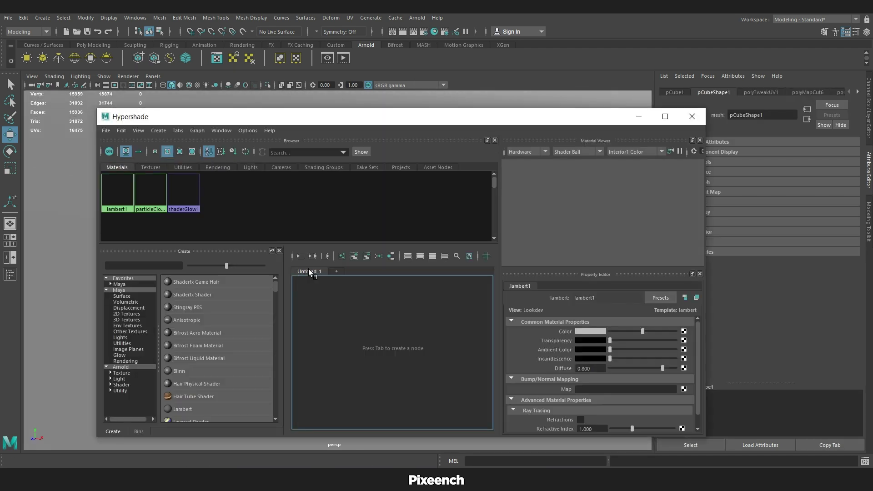
{"action": "left_click", "coordinate": [127, 387]}
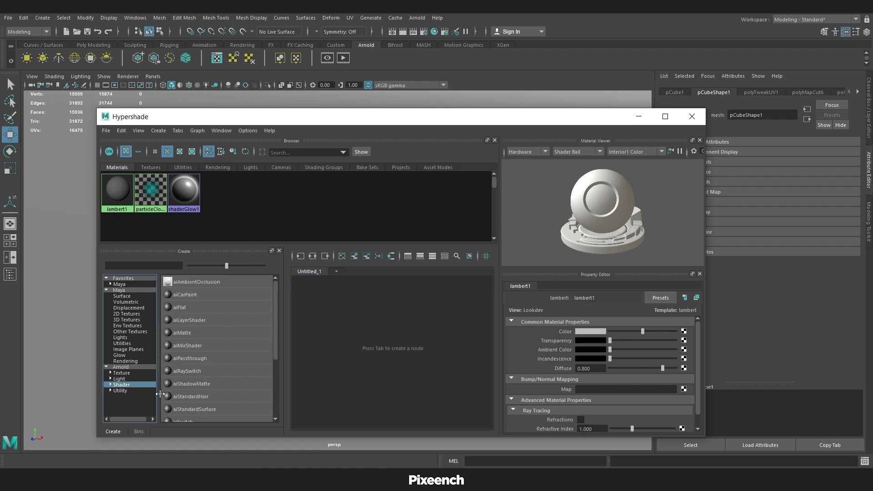
{"action": "left_click", "coordinate": [194, 408]}
Assign the aiStandardSurface1 material to the pillow, close the Hypershade and open the Arnold RenderView
{"action": "middle_click_drag", "start_coordinate": [393, 332], "coordinate": [418, 359], "text": "alt"}
{"action": "mouse_move", "coordinate": [378, 118]}
{"action": "left_mouse_down"}
{"action": "mouse_move", "coordinate": [371, 357]}
{"action": "mouse_move", "coordinate": [385, 116]}
{"action": "left_mouse_up"}
{"action": "left_click", "coordinate": [365, 288]}
{"action": "scroll", "coordinate": [355, 305], "scroll_direction": "up", "scroll_amount": 5}
{"action": "middle_click_drag", "start_coordinate": [367, 296], "coordinate": [374, 336], "text": "alt"}
{"action": "right_click_drag", "start_coordinate": [375, 332], "coordinate": [384, 302]}
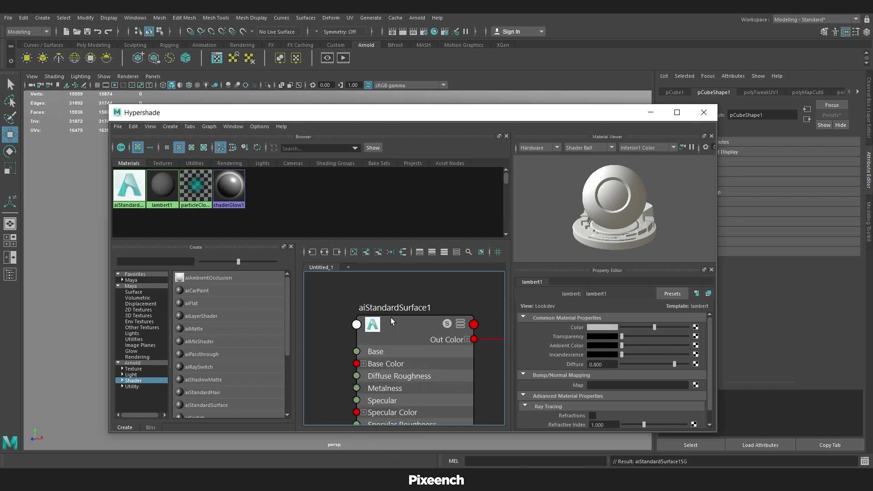
{"action": "left_click", "coordinate": [649, 114]}
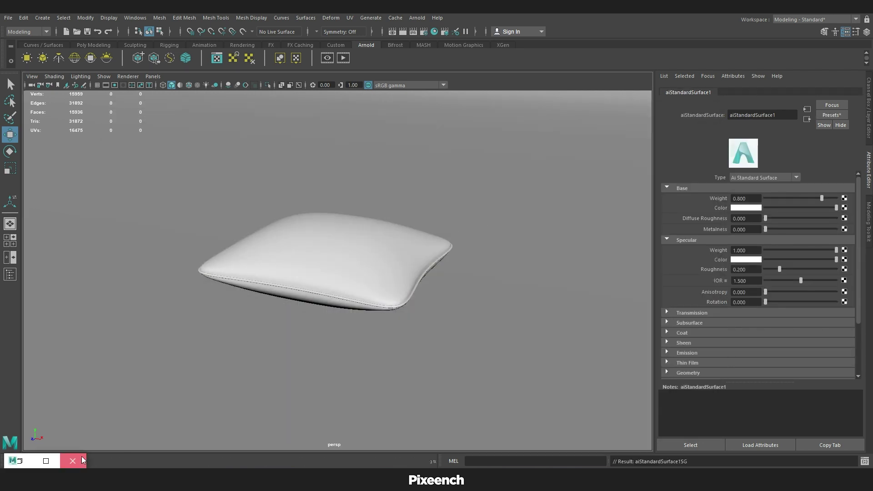
{"action": "left_click", "coordinate": [83, 461]}
{"action": "left_click", "coordinate": [327, 58]}
{"action": "left_click_drag", "start_coordinate": [168, 91], "coordinate": [246, 96]}
Connect a file texture with Displacement Map.exr to the displacement input of the pillow material's shading group
{"action": "left_click", "coordinate": [808, 120]}
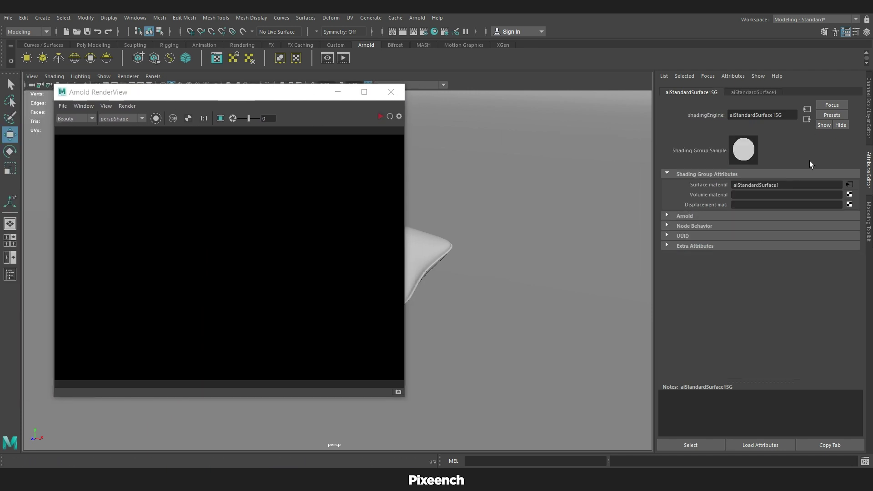
{"action": "left_click", "coordinate": [849, 205]}
{"action": "left_click", "coordinate": [376, 248]}
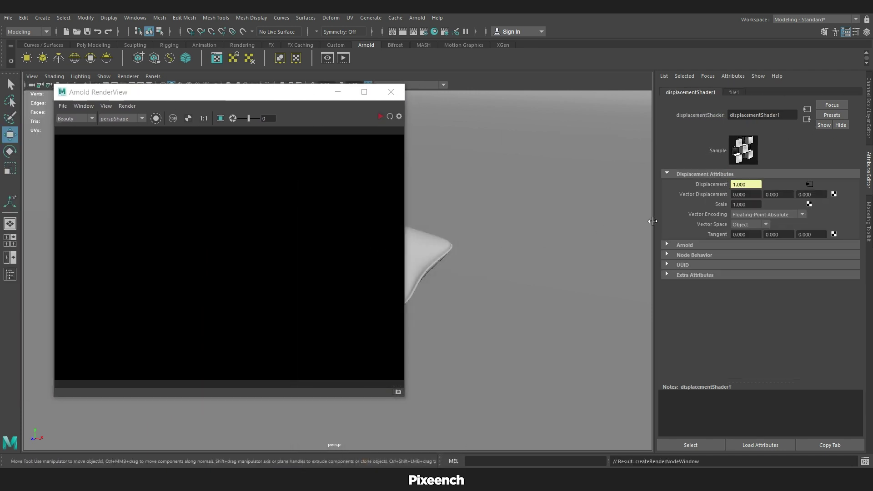
{"action": "left_click", "coordinate": [809, 184]}
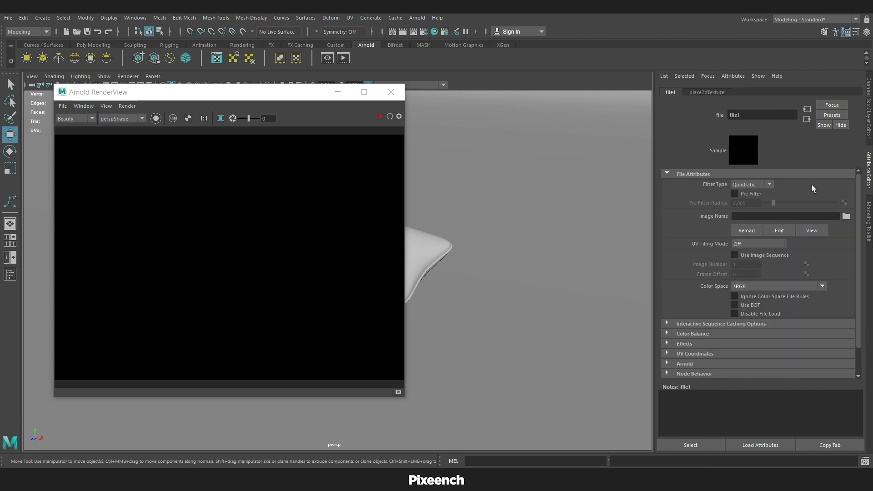
{"action": "left_click", "coordinate": [846, 216]}
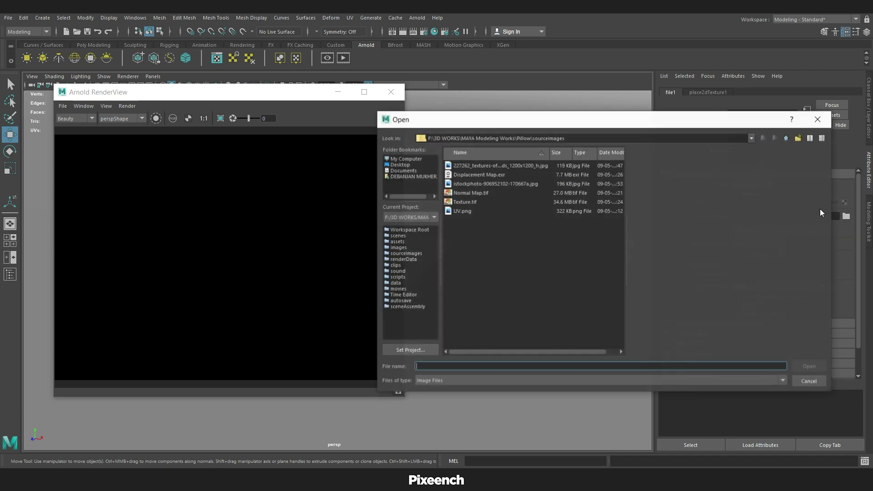
{"action": "left_click", "coordinate": [497, 175]}
{"action": "left_click", "coordinate": [806, 366]}
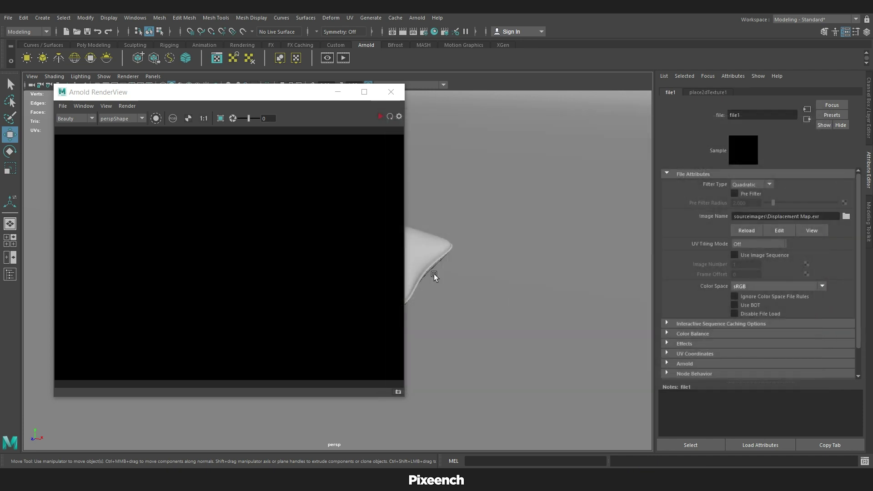
Set the displacement texture's filter type to Off and its UV tiling mode to UDIM (Mari)
{"action": "left_click", "coordinate": [758, 186]}
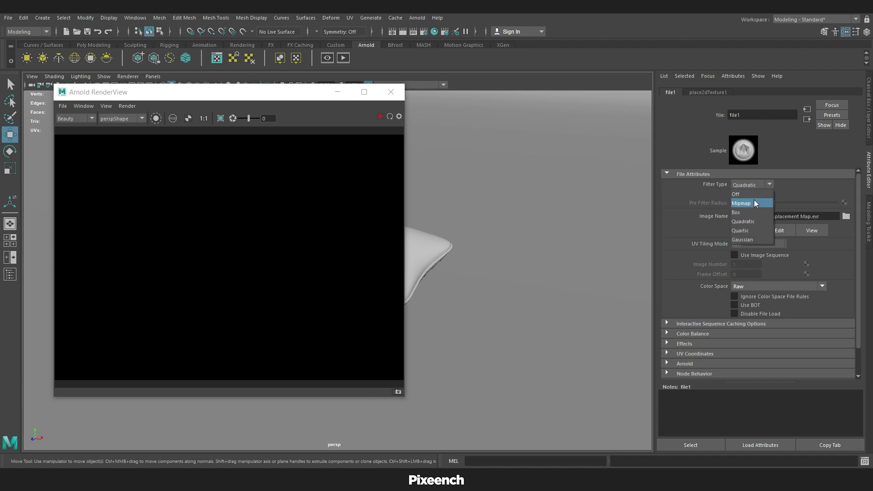
{"action": "left_click", "coordinate": [748, 193]}
{"action": "left_click", "coordinate": [753, 246]}
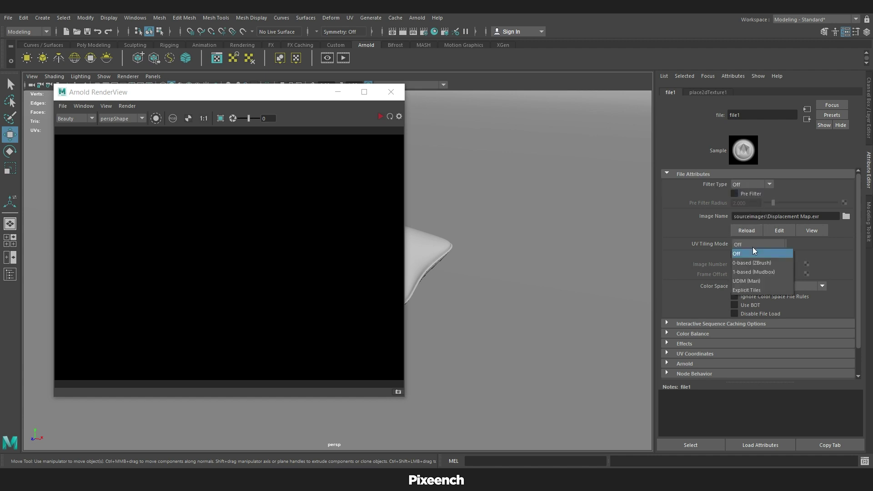
{"action": "left_click", "coordinate": [750, 283]}
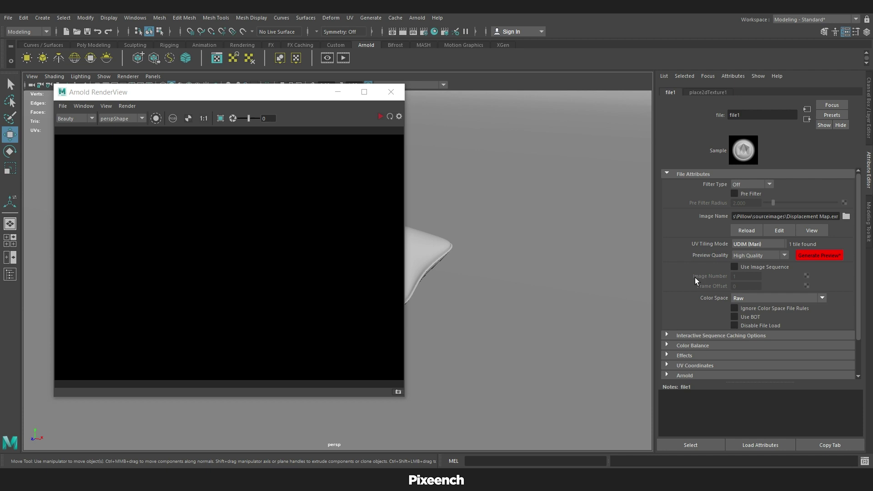
Return to the pillow's aiStandardSurface1 material and start an Arnold render of the displaced pillow
{"action": "left_click", "coordinate": [807, 121]}
{"action": "left_click", "coordinate": [807, 121]}
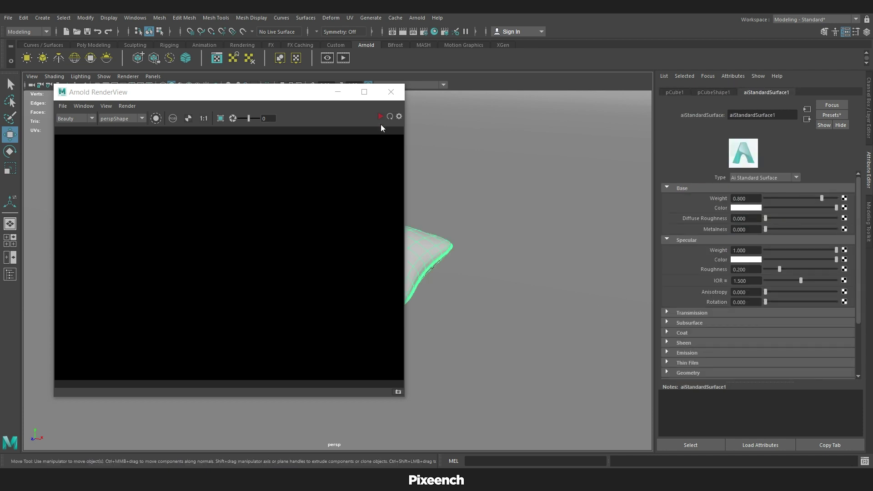
{"action": "left_click", "coordinate": [390, 116]}
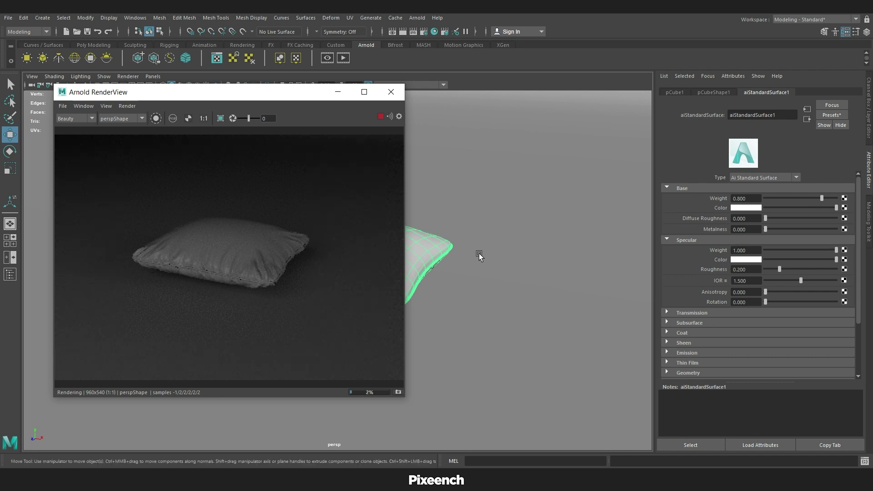
{"action": "scroll", "coordinate": [479, 253], "scroll_direction": "up", "scroll_amount": 1}
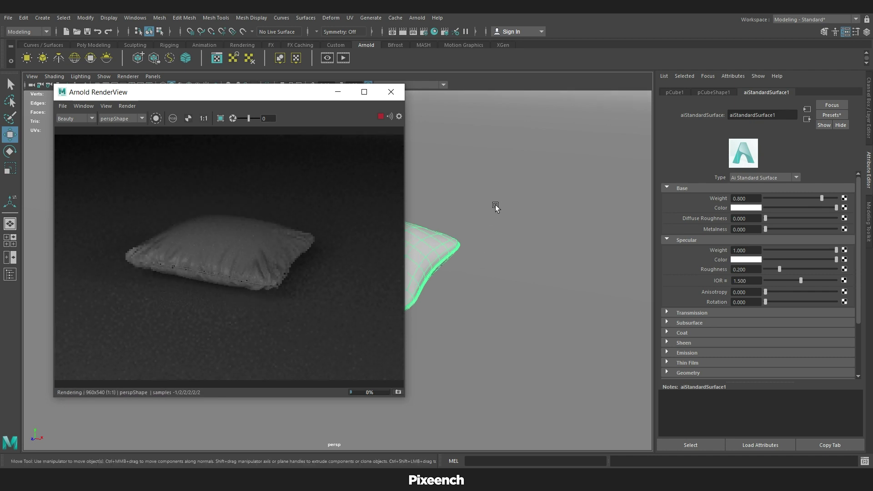
{"action": "scroll", "coordinate": [495, 207], "scroll_direction": "up", "scroll_amount": 1}
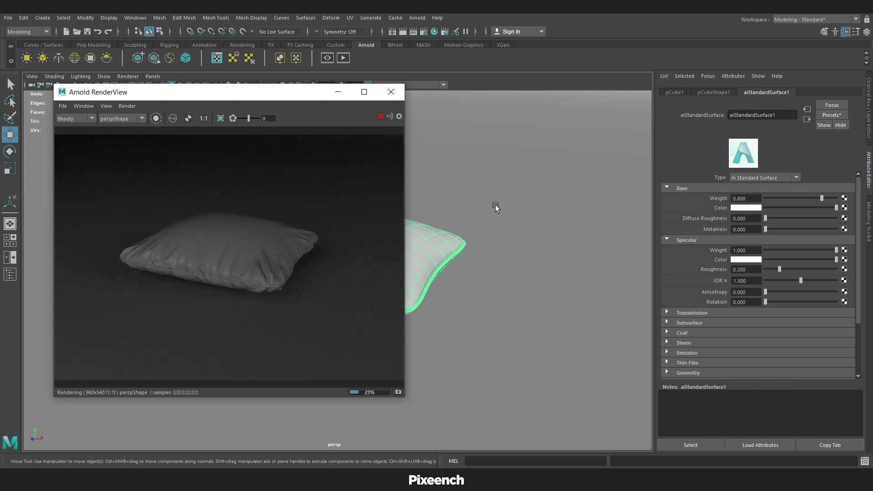
Add a file texture to the material's bump mapping and set its use to Tangent Space Normals
{"action": "scroll", "coordinate": [683, 300], "scroll_direction": "down", "scroll_amount": 3}
{"action": "left_click", "coordinate": [672, 302]}
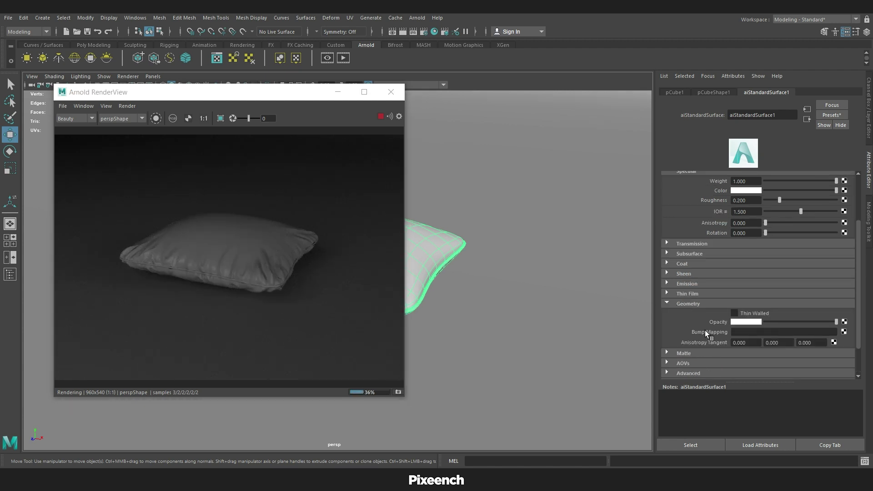
{"action": "left_click", "coordinate": [844, 333]}
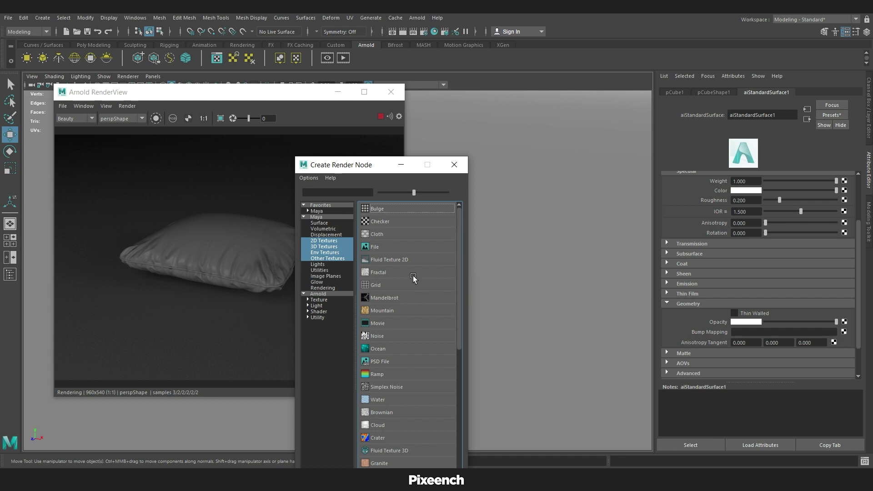
{"action": "left_click", "coordinate": [378, 247]}
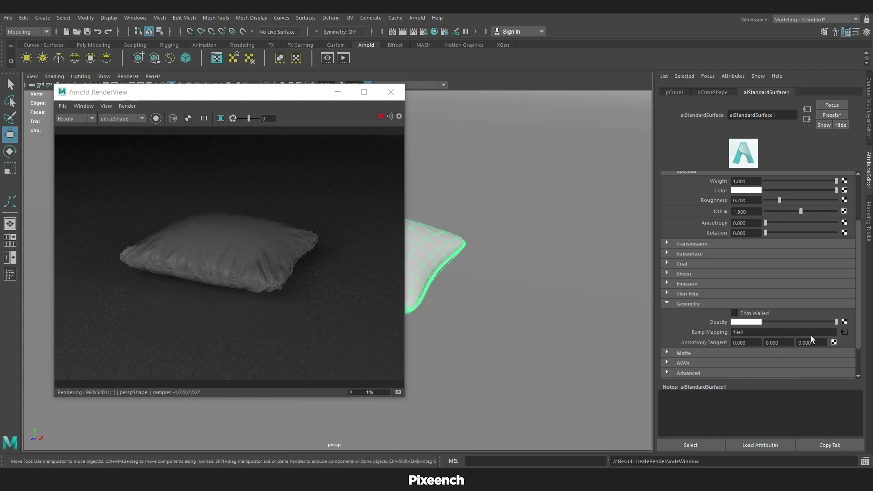
{"action": "left_click", "coordinate": [845, 332]}
{"action": "left_click", "coordinate": [800, 204]}
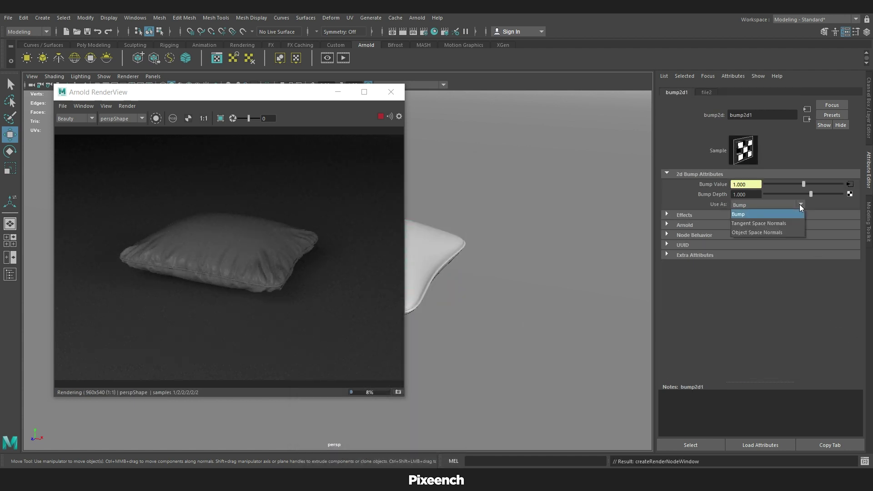
{"action": "left_click", "coordinate": [778, 223]}
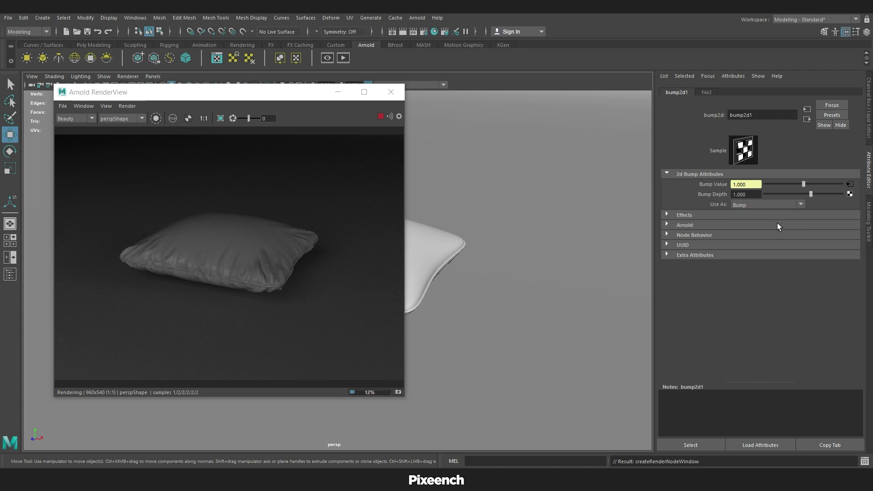
Load Normal Map.tif as the image of the bump file texture
{"action": "left_click", "coordinate": [850, 184]}
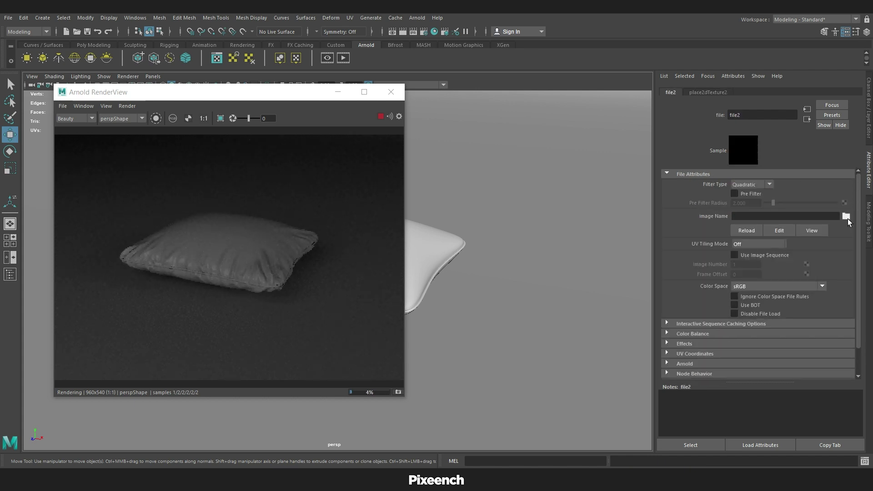
{"action": "left_click", "coordinate": [846, 217]}
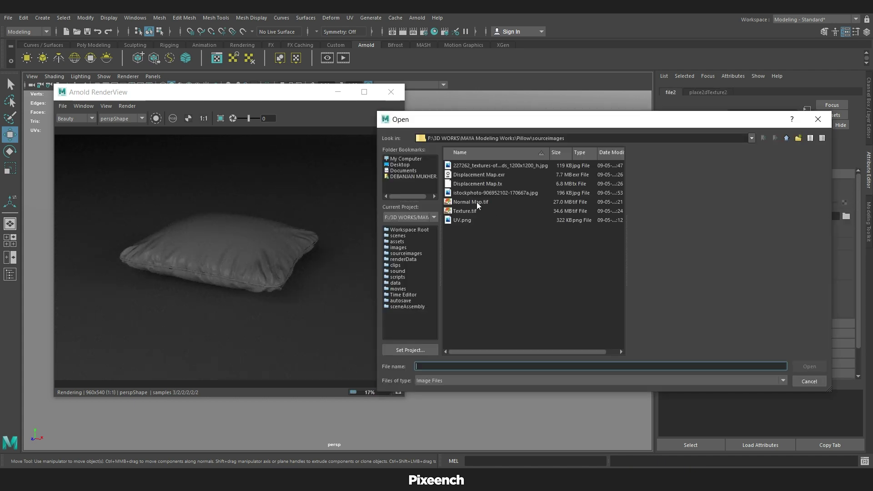
{"action": "left_click", "coordinate": [477, 205]}
{"action": "left_click", "coordinate": [802, 364]}
Examine the fabric weave and piping at the pillow's corner up close in the Arnold render
{"action": "left_click_drag", "start_coordinate": [459, 291], "coordinate": [480, 225], "text": "alt"}
{"action": "middle_click_drag", "start_coordinate": [480, 225], "coordinate": [487, 315], "text": "alt"}
{"action": "right_click_drag", "start_coordinate": [430, 219], "coordinate": [508, 187], "text": "alt"}
{"action": "right_click_drag", "start_coordinate": [425, 181], "coordinate": [508, 177], "text": "alt"}
{"action": "middle_click_drag", "start_coordinate": [509, 178], "coordinate": [427, 298], "text": "alt"}
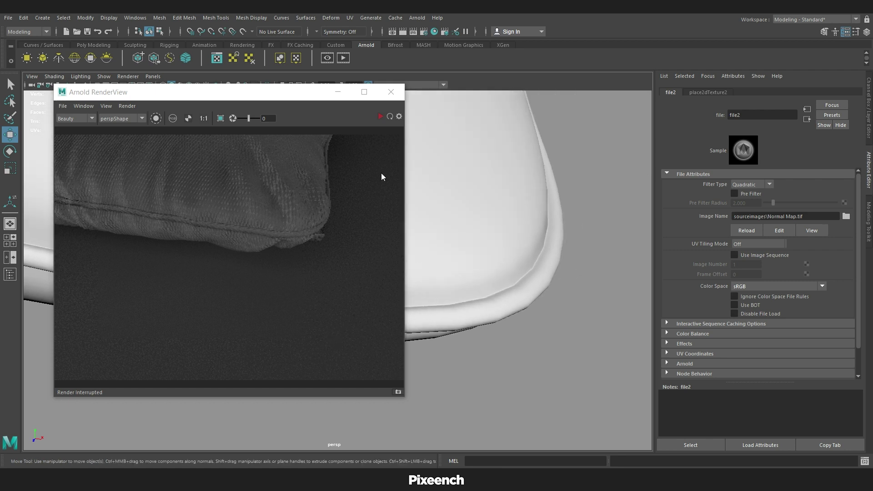
{"action": "left_click", "coordinate": [380, 118]}
{"action": "left_click_drag", "start_coordinate": [499, 250], "coordinate": [520, 267], "text": "alt"}
{"action": "middle_click_drag", "start_coordinate": [520, 267], "coordinate": [532, 283], "text": "alt"}
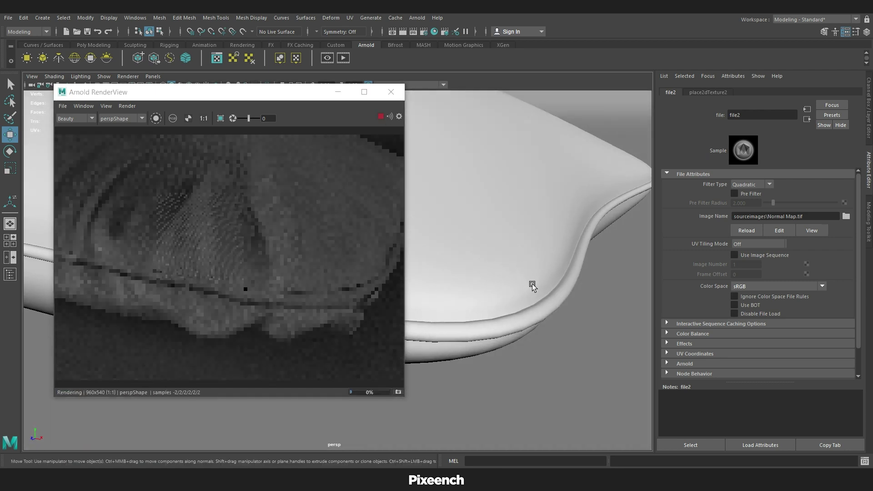
{"action": "left_click", "coordinate": [380, 118]}
Set the normal map's Repeat UV to 2 in both directions and render the close-up again
{"action": "left_click", "coordinate": [716, 92]}
{"action": "double_click", "coordinate": [746, 253]}
{"action": "type", "text": "2"}
{"action": "double_click", "coordinate": [789, 253]}
{"action": "type", "text": "2"}
{"action": "key", "text": "Return"}
{"action": "left_click", "coordinate": [380, 117]}
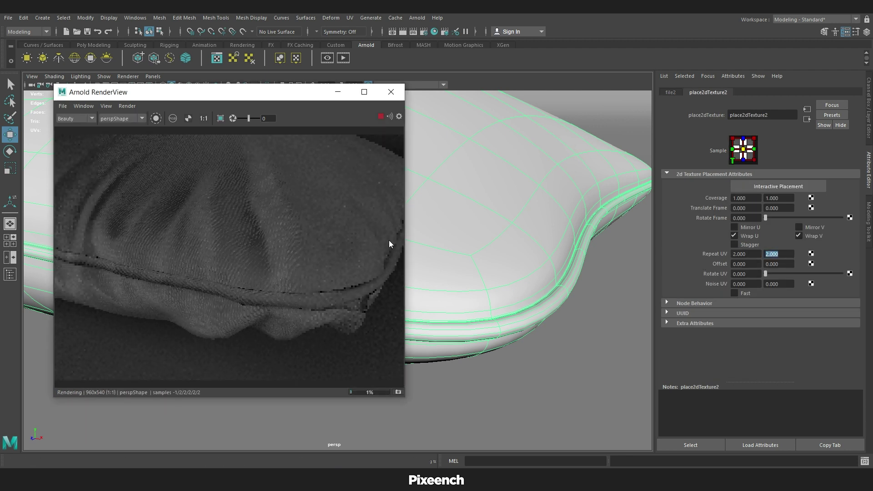
{"action": "left_click", "coordinate": [382, 118]}
{"action": "scroll", "coordinate": [459, 292], "scroll_direction": "down", "scroll_amount": 5}
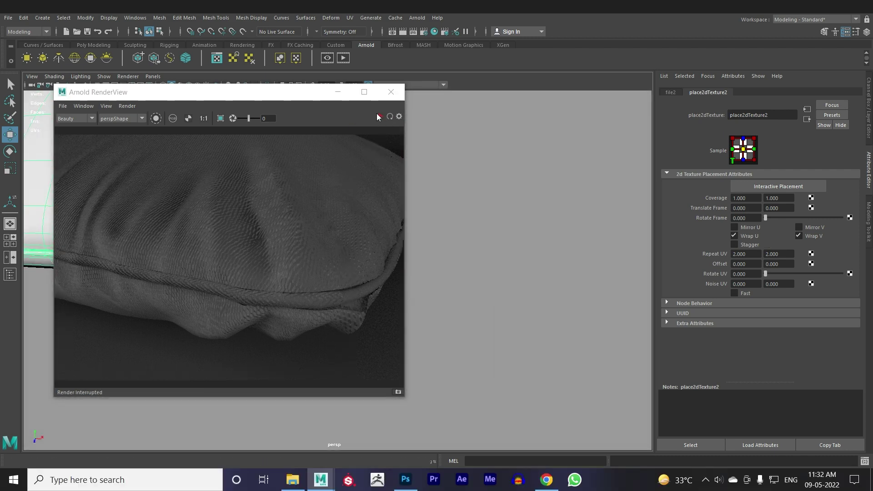